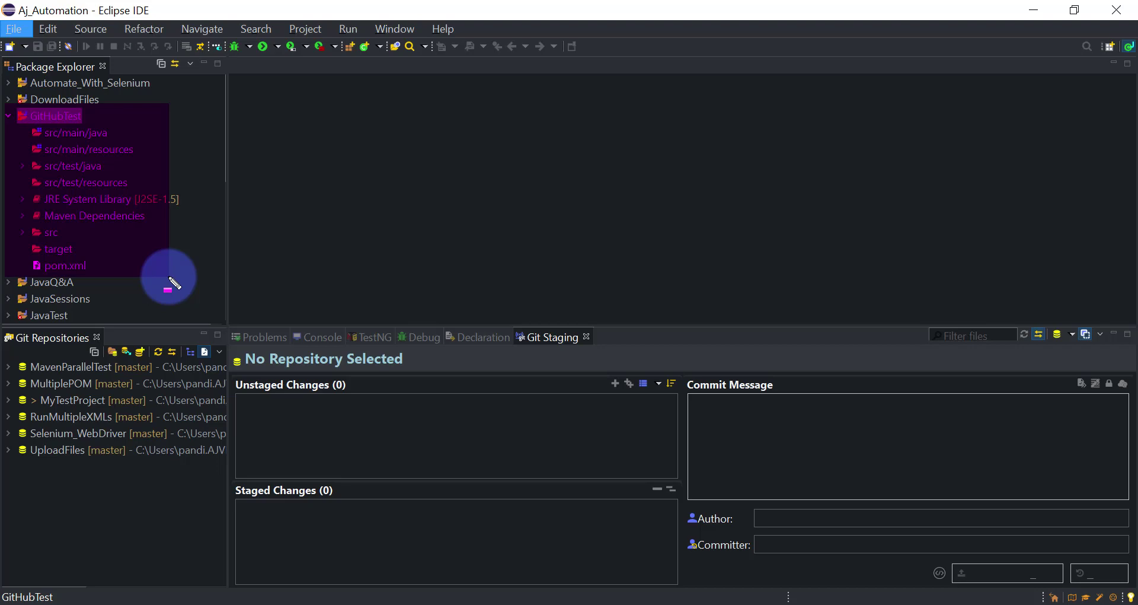
Switch to the Config_GITSSH notes in Notepad and review the listed steps, from creating a GitHub repo to pushing from Eclipse
left_click_drag(170, 277, 375, 363)
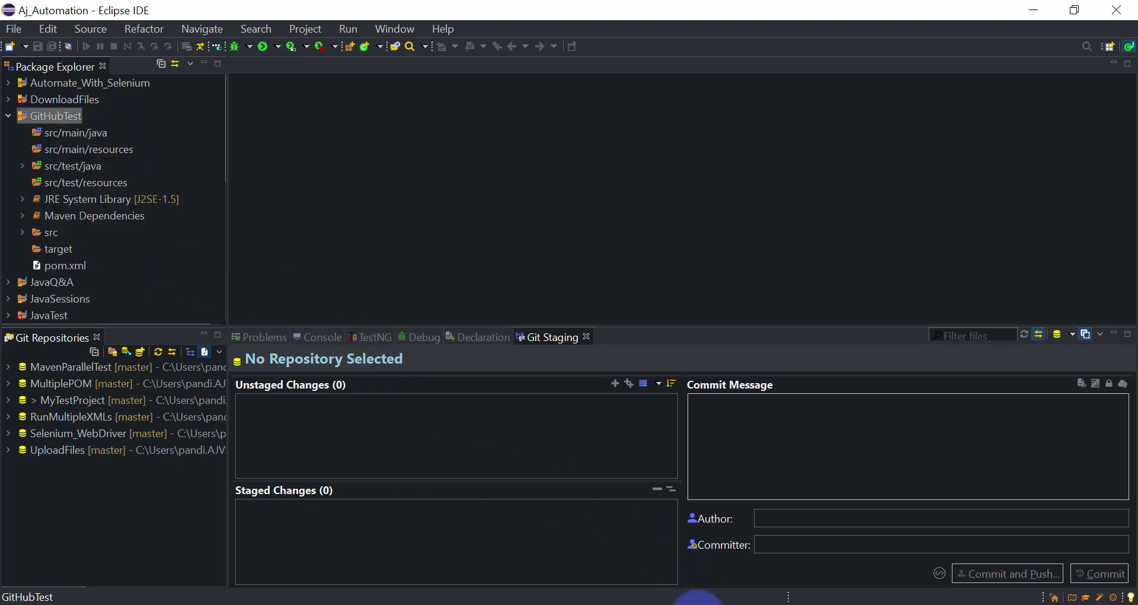
left_click(699, 604)
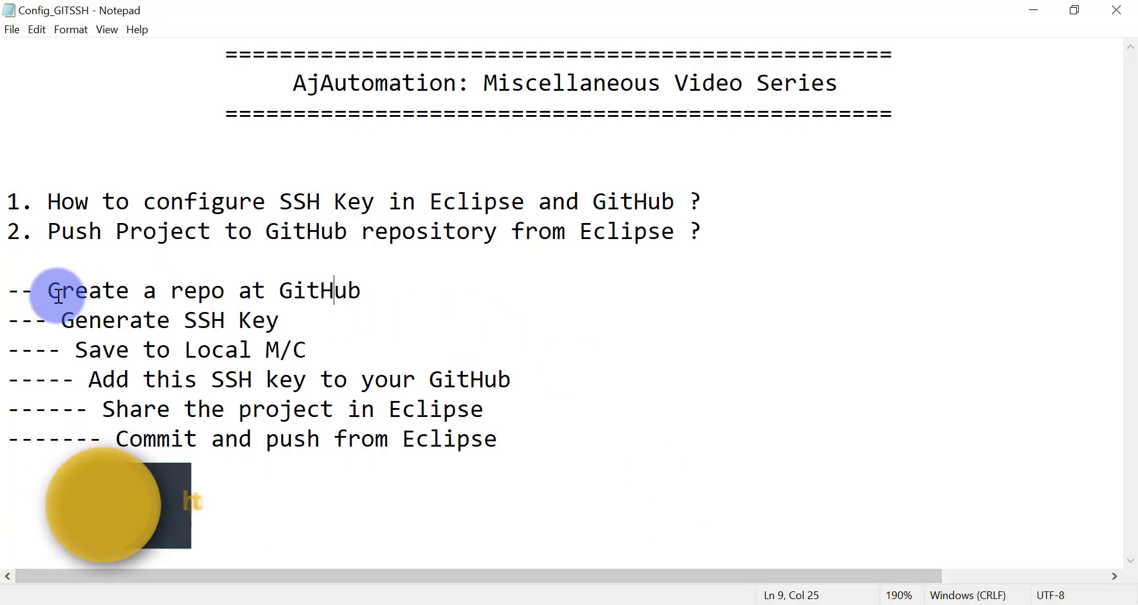
key("alt")
left_click_drag(39, 269, 175, 321)
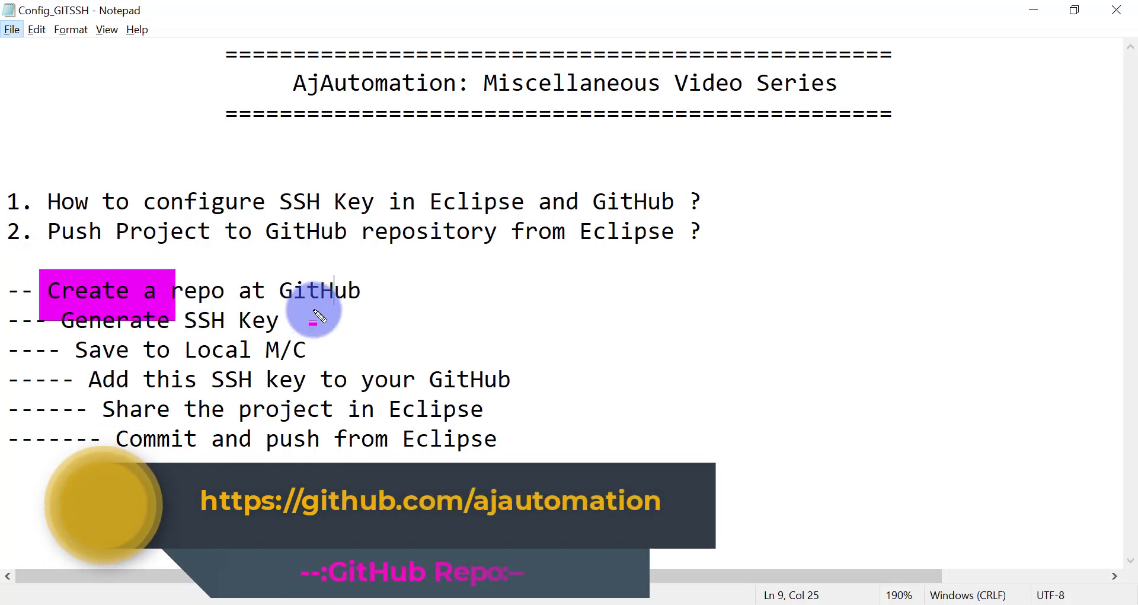
left_click_drag(315, 311, 381, 310)
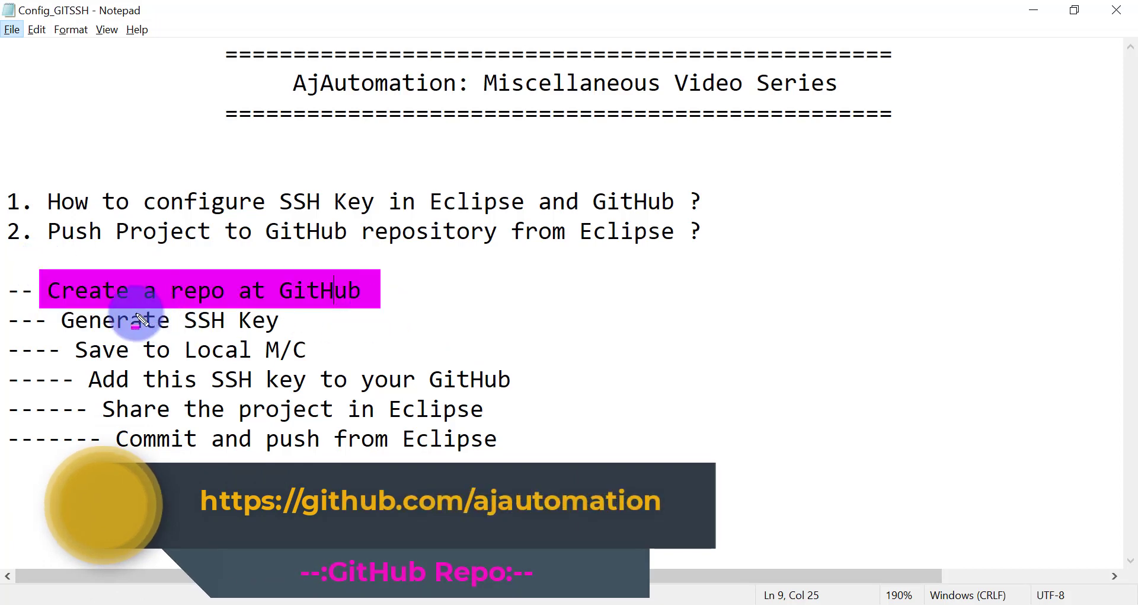
left_click_drag(69, 309, 338, 355)
mouse_move(203, 359)
left_mouse_down()
mouse_move(228, 376)
mouse_move(524, 390)
left_mouse_up()
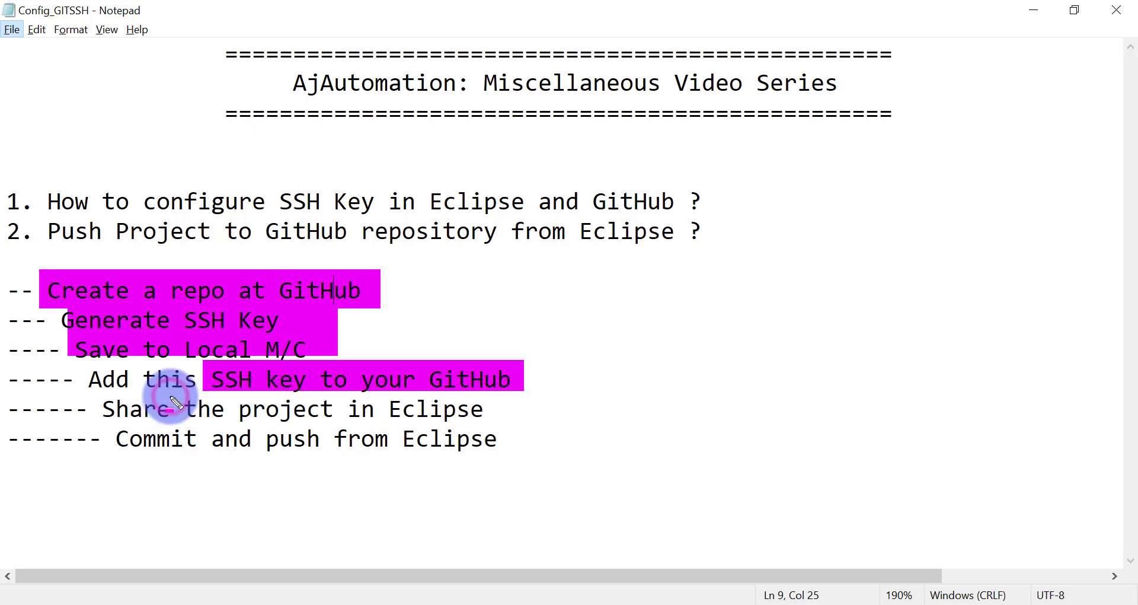
mouse_move(170, 396)
left_mouse_down()
mouse_move(339, 426)
mouse_move(478, 432)
mouse_move(547, 453)
left_mouse_up()
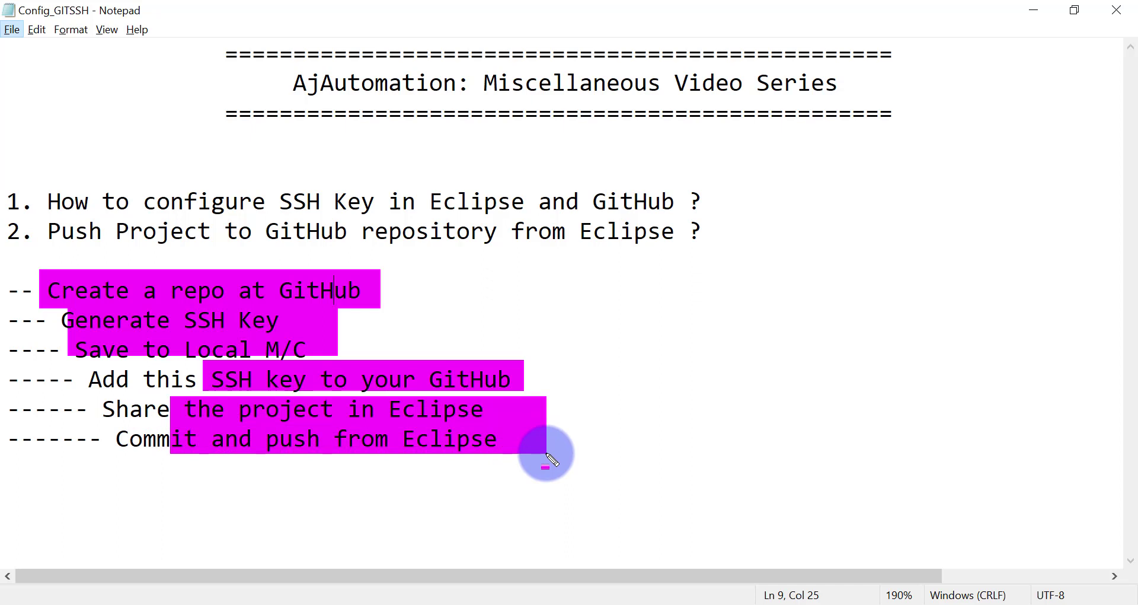
key("Escape")
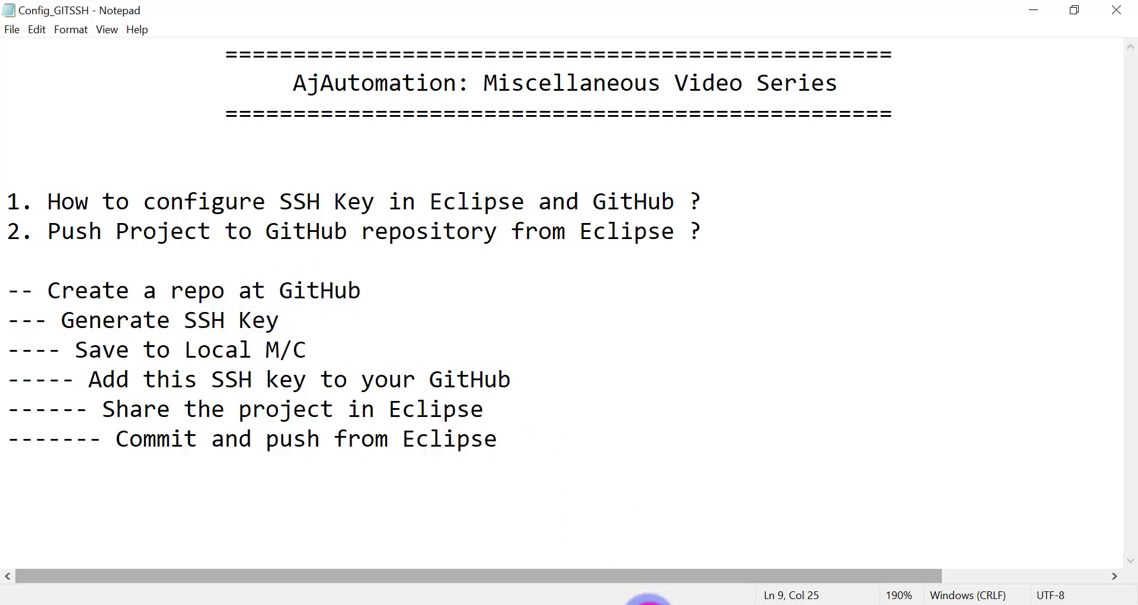
Switch to GitHub in Chrome and start a new repository named GitHubTest
left_click(648, 602)
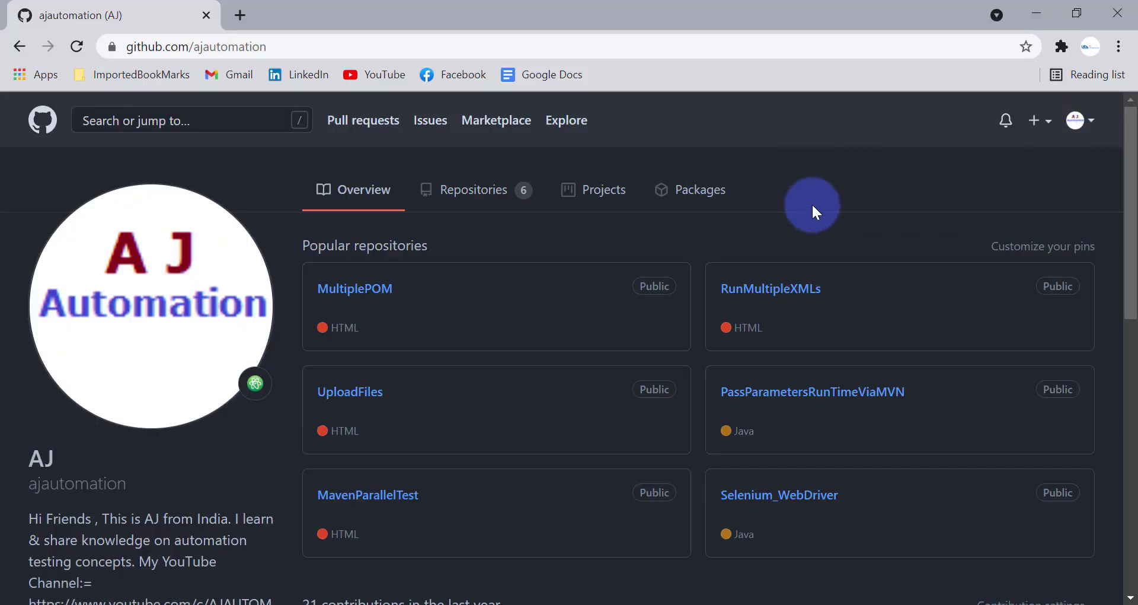
left_click(1037, 123)
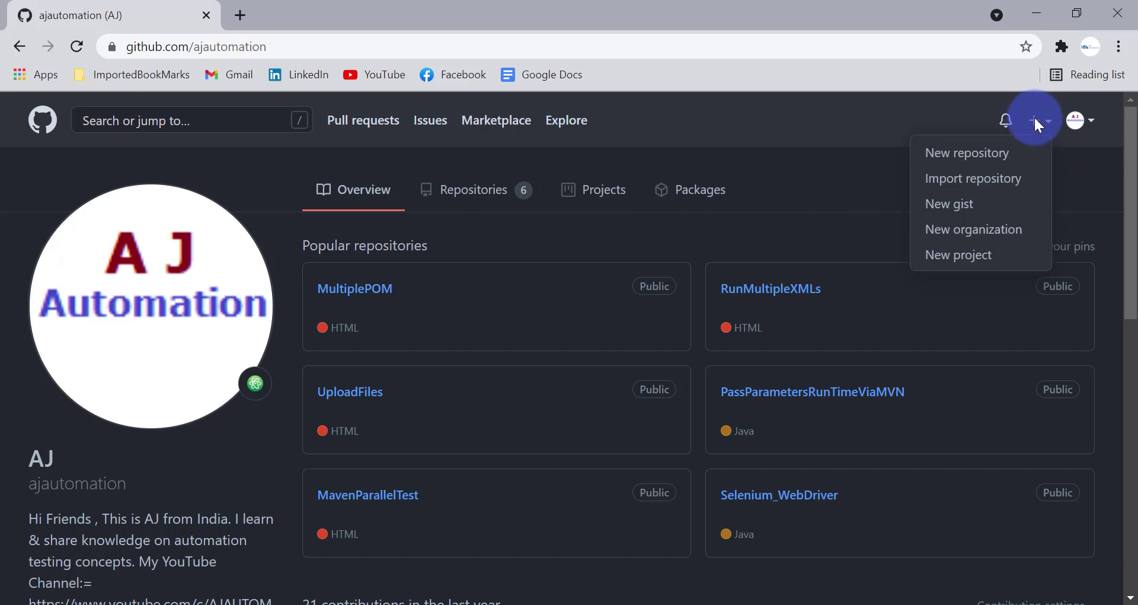
left_click(979, 159)
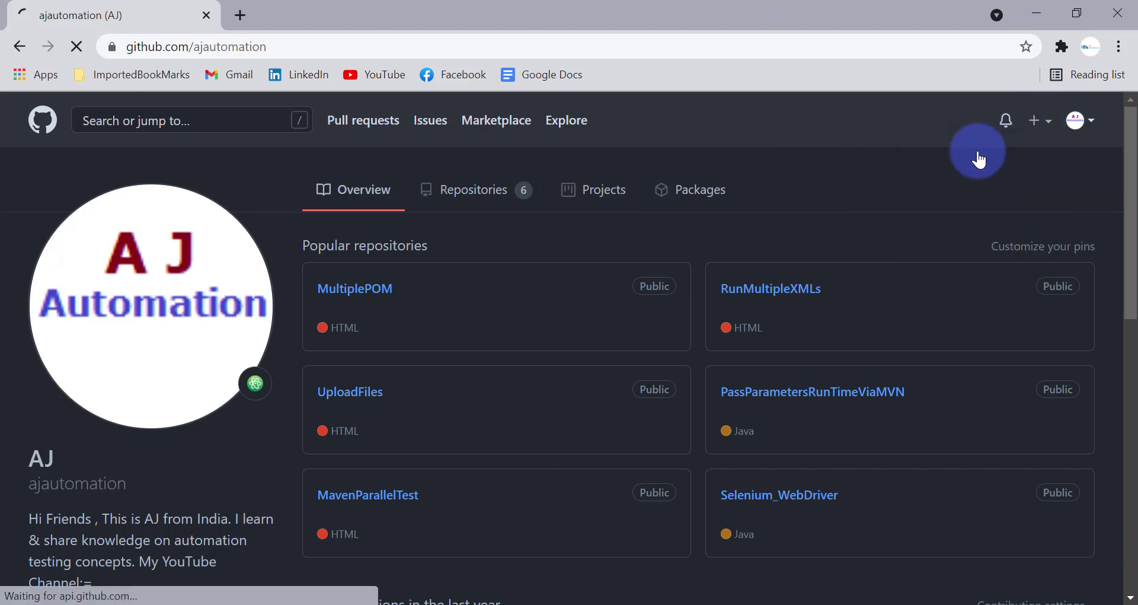
left_click(483, 339)
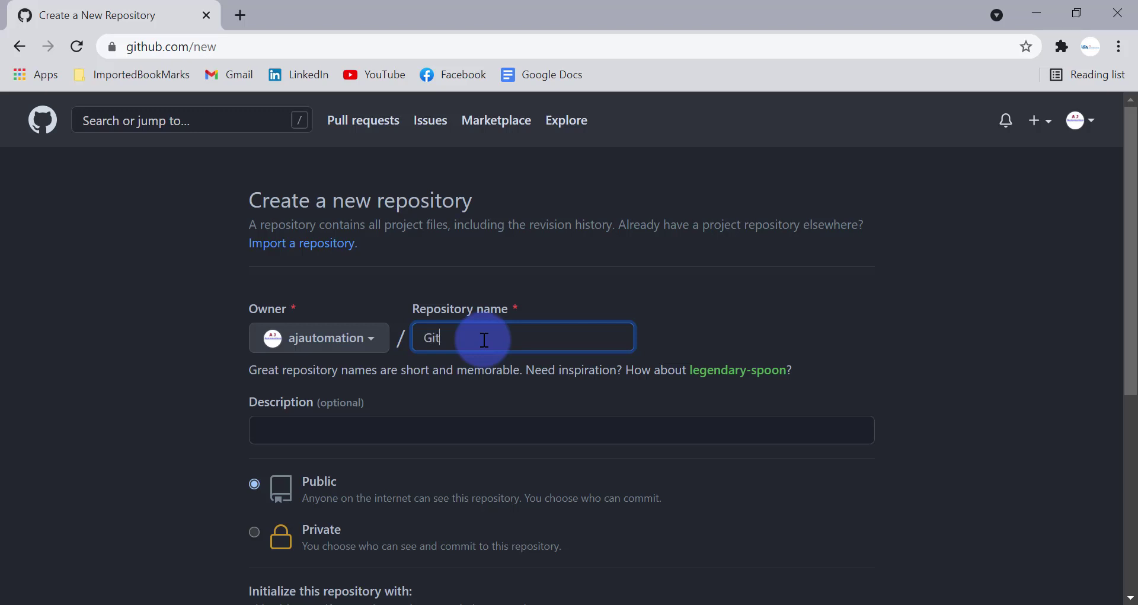
type("GitHubTest")
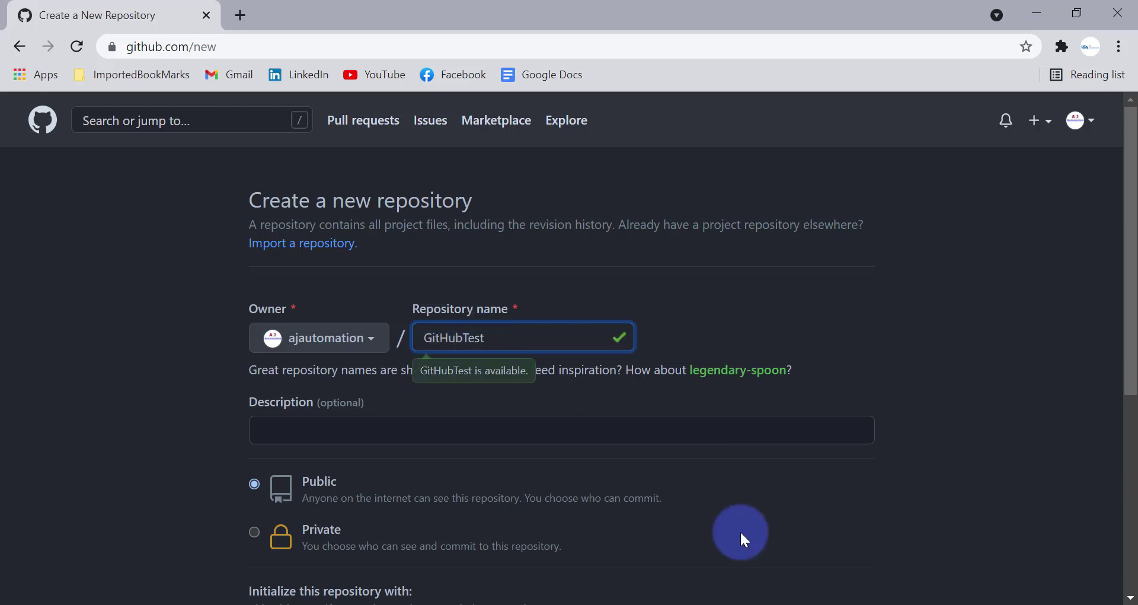
Check the project name in Eclipse, return to GitHub and create the public repository without a README, .gitignore or license
left_click(682, 604)
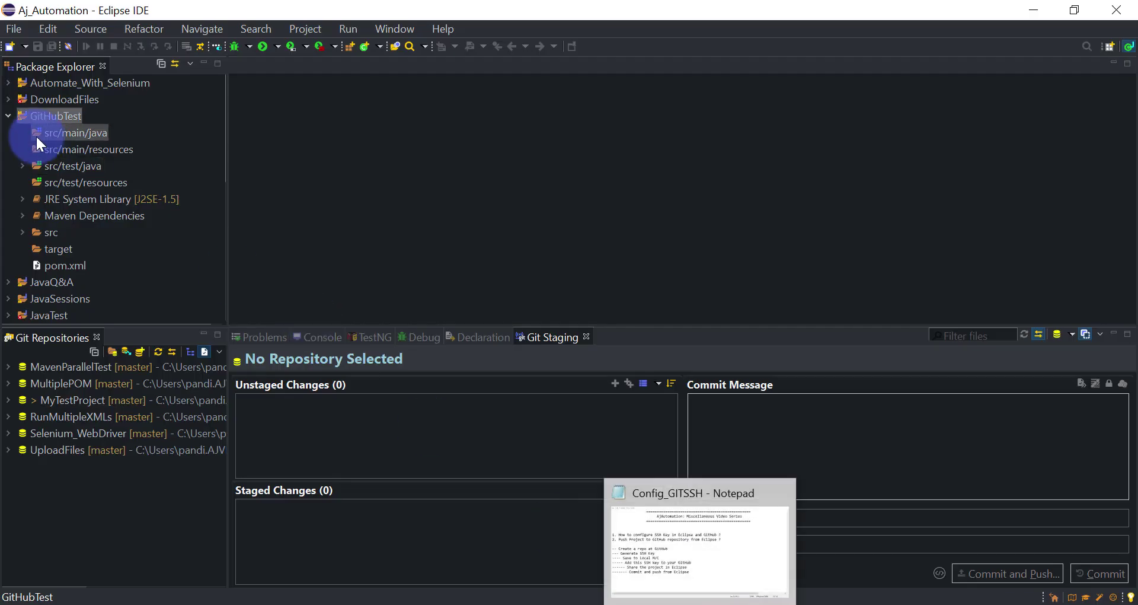
left_click(664, 602)
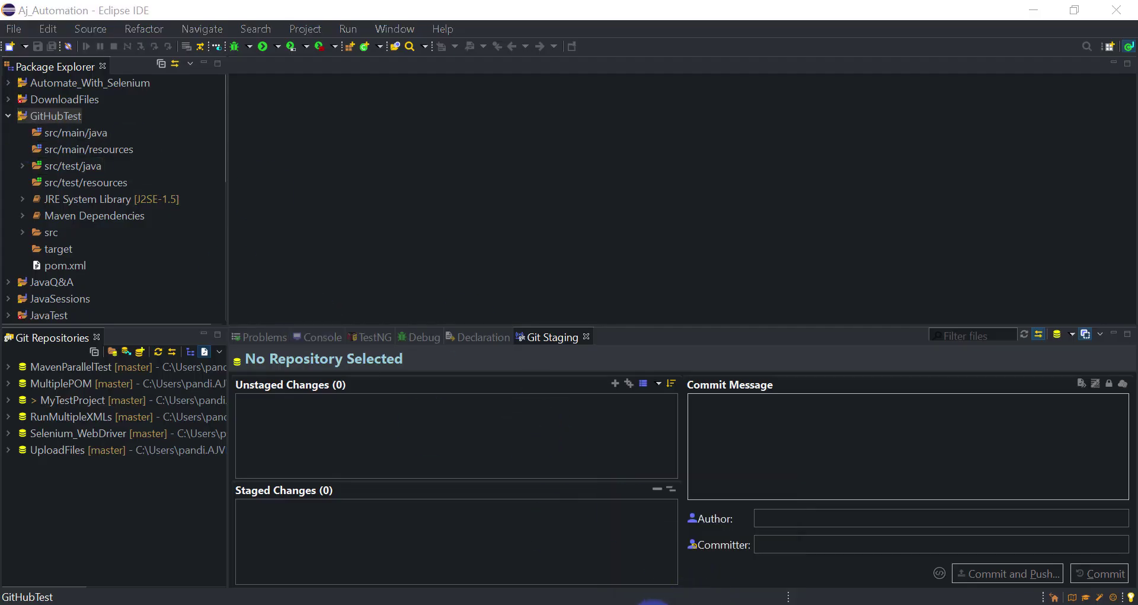
scroll(709, 311, "down", 3)
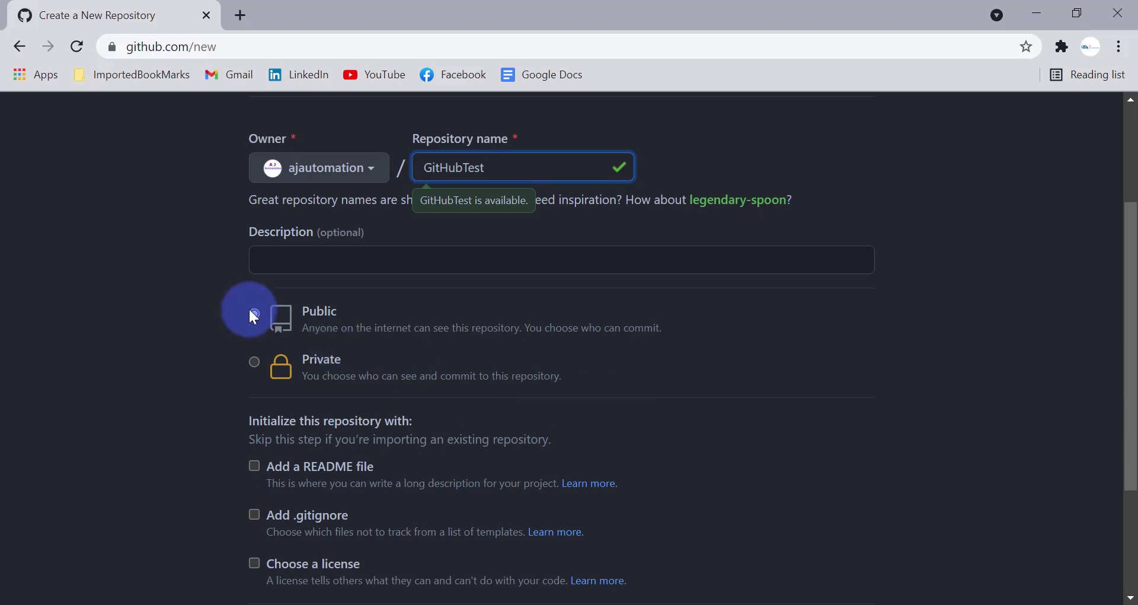
scroll(495, 310, "down", 2)
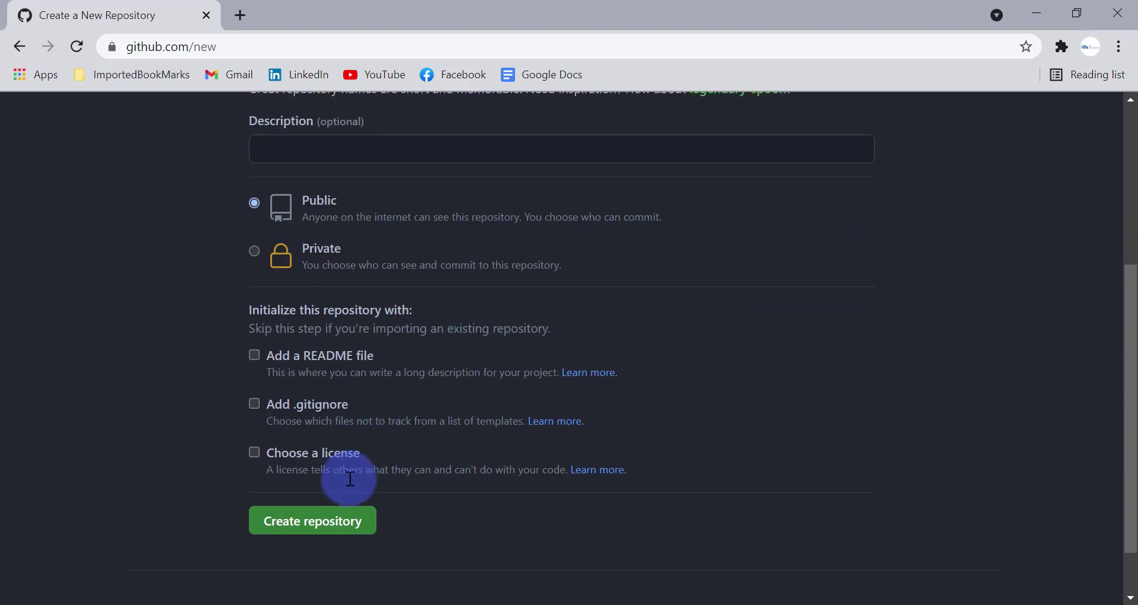
left_click(330, 521)
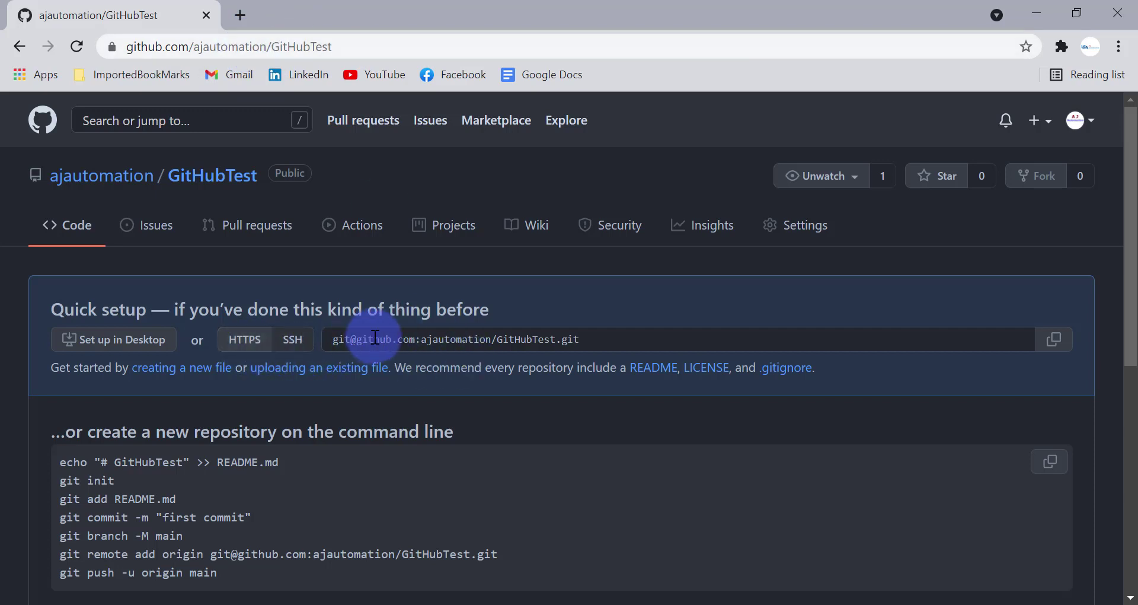
Compare the HTTPS and SSH addresses in the new repository's quick setup, ending on SSH
left_click(256, 348)
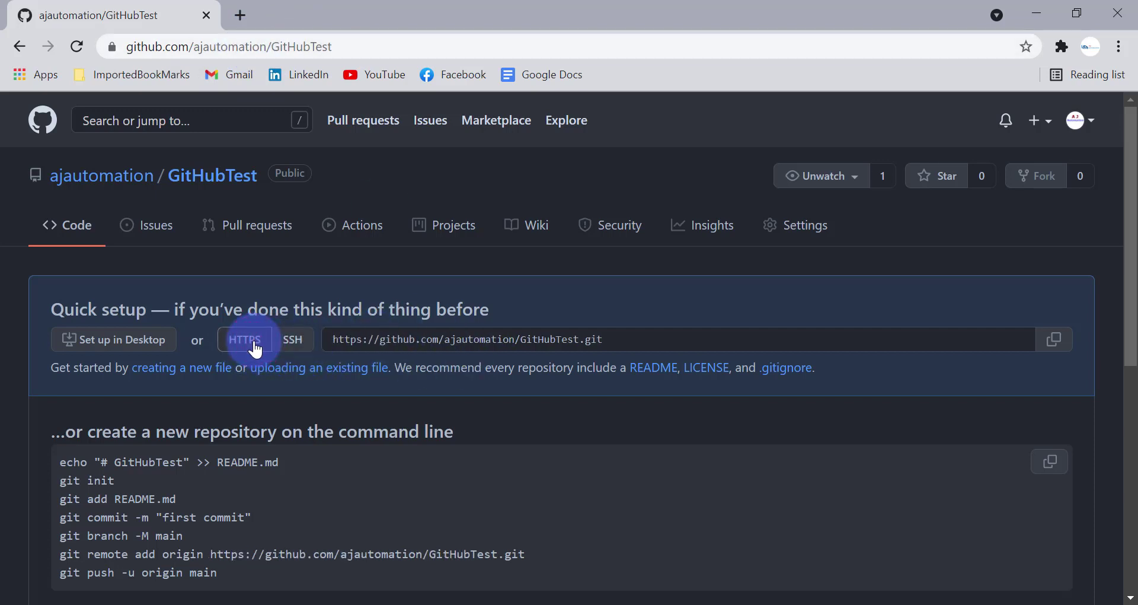
left_click(293, 339)
left_click(428, 343)
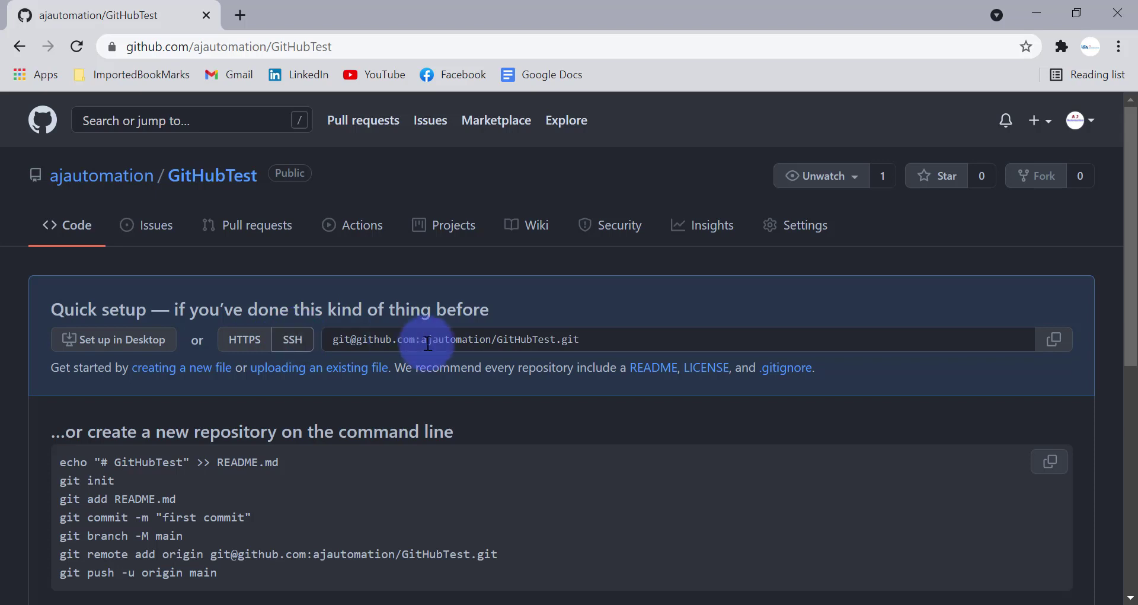
key("ctrl+alt+d")
left_click(285, 328)
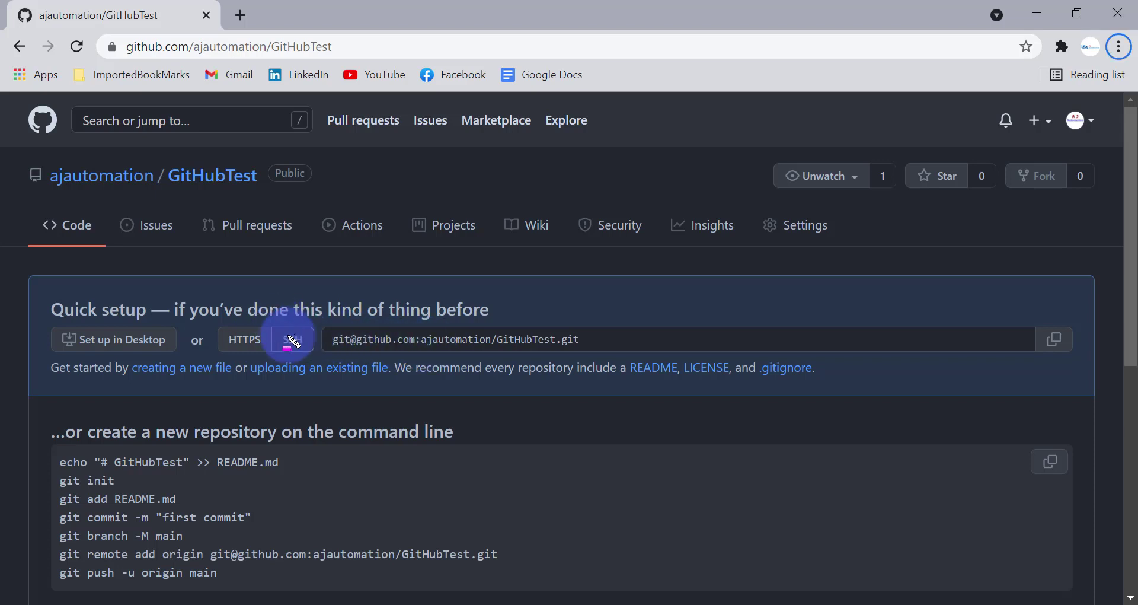
left_click_drag(288, 334, 314, 359)
key("Escape")
Switch to Eclipse, filter the preferences by "net" to find the SSH2 key management settings, and generate an RSA key
left_click(744, 604)
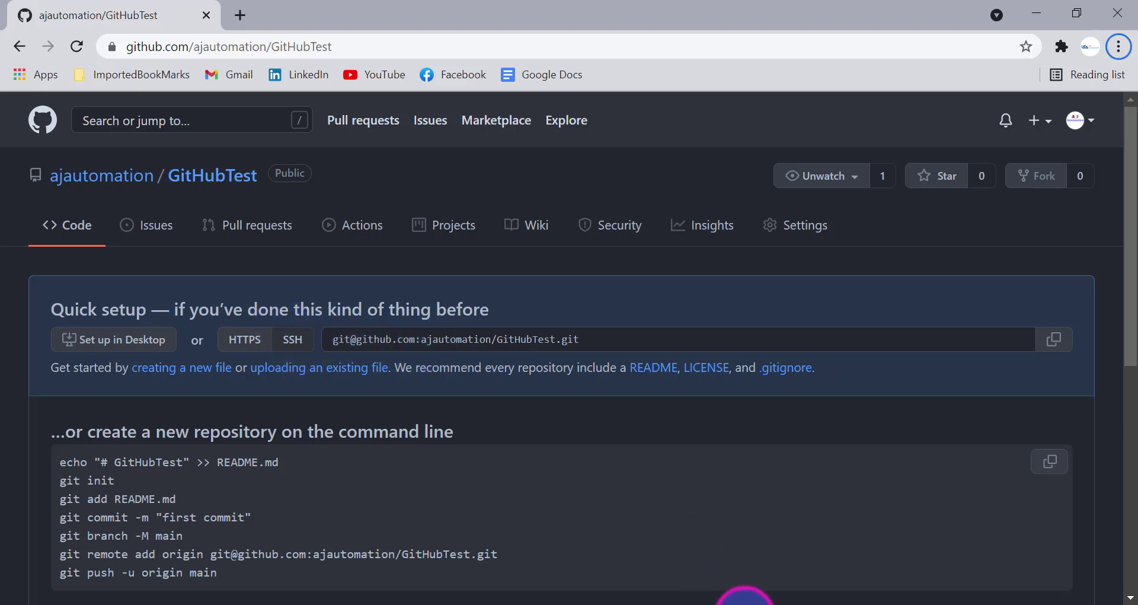
left_click(739, 570)
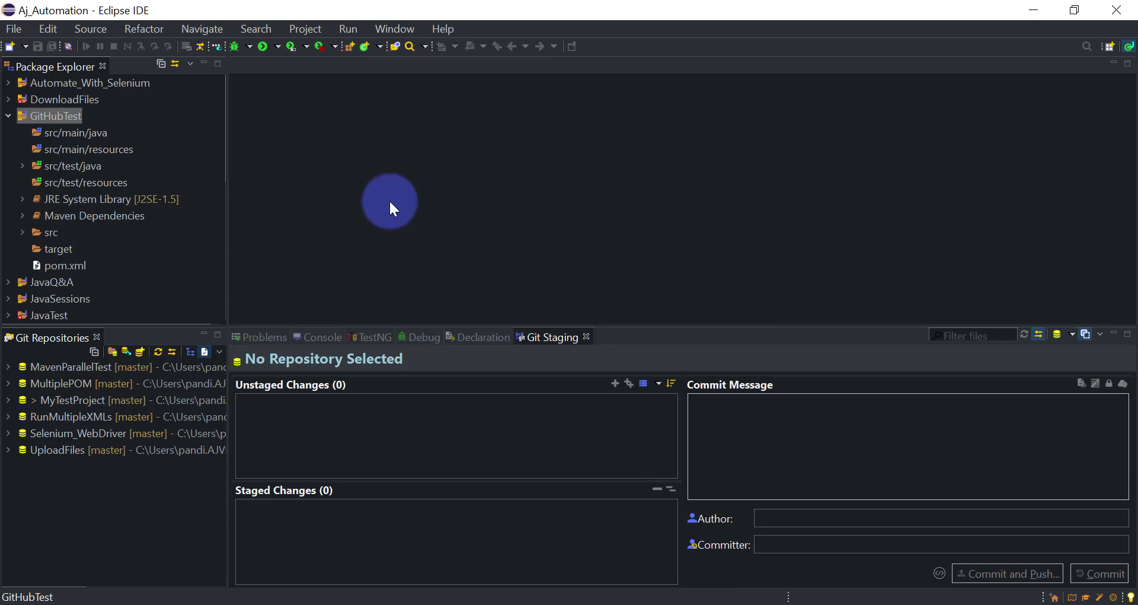
left_click(383, 31)
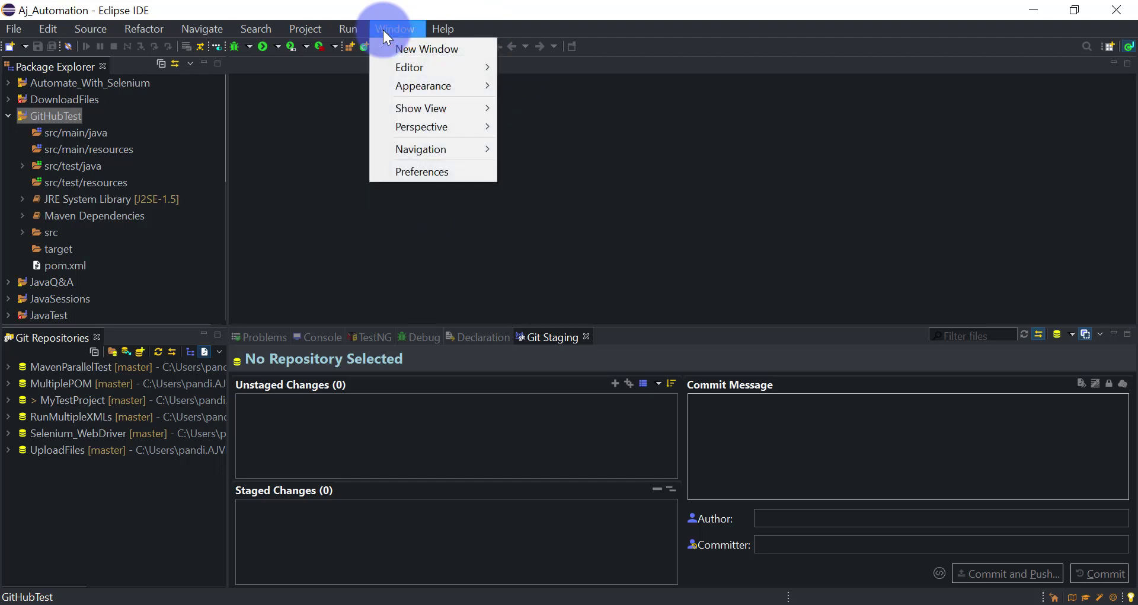
left_click(406, 173)
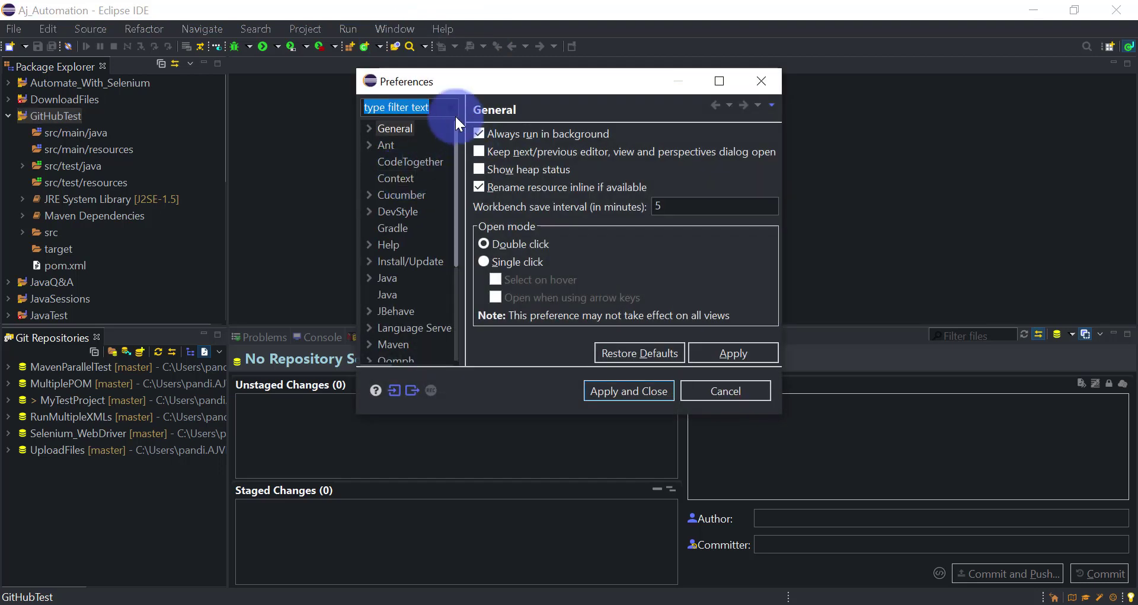
type("net")
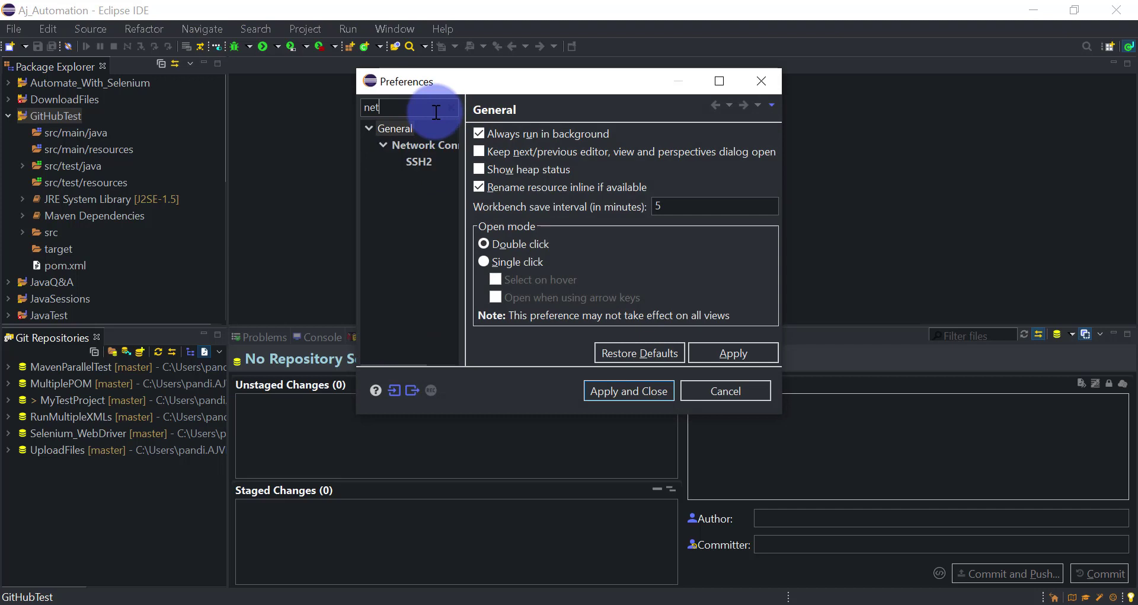
left_click(418, 161)
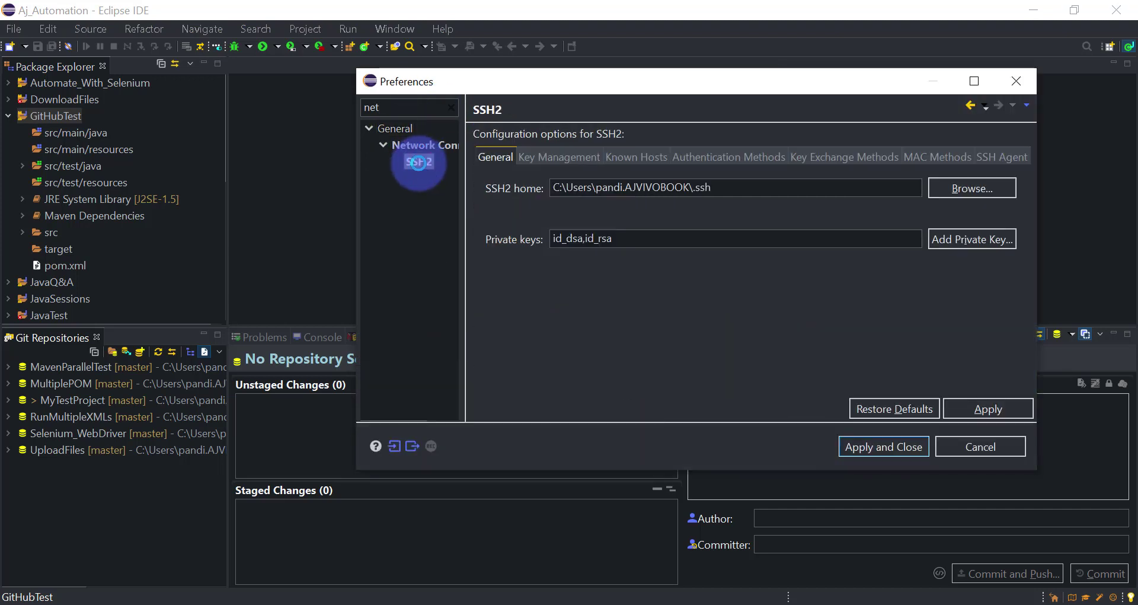
left_click(553, 157)
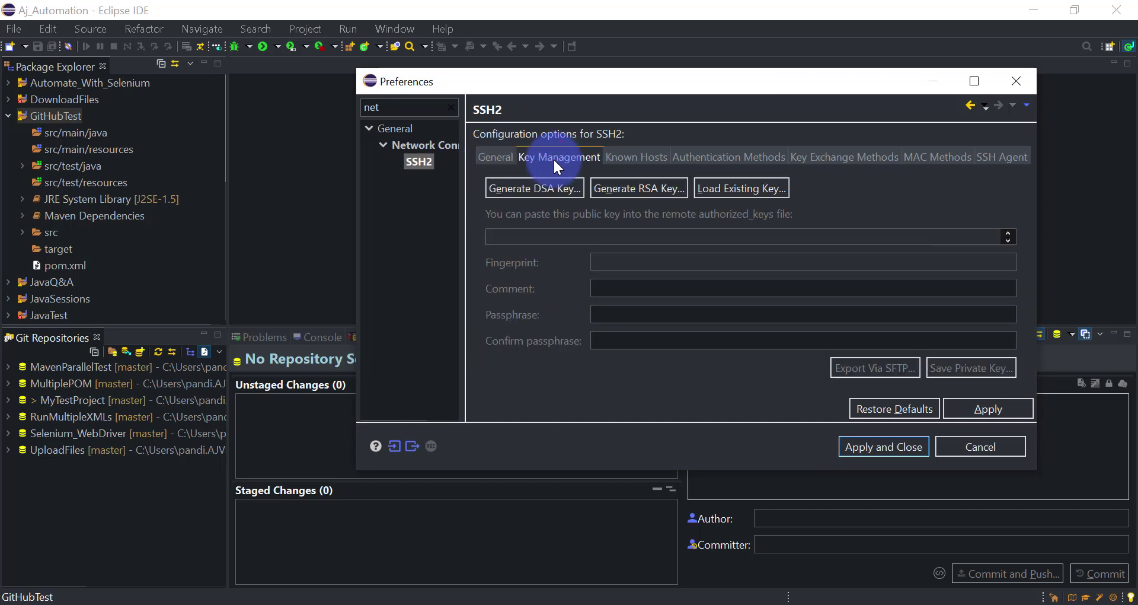
left_click(634, 186)
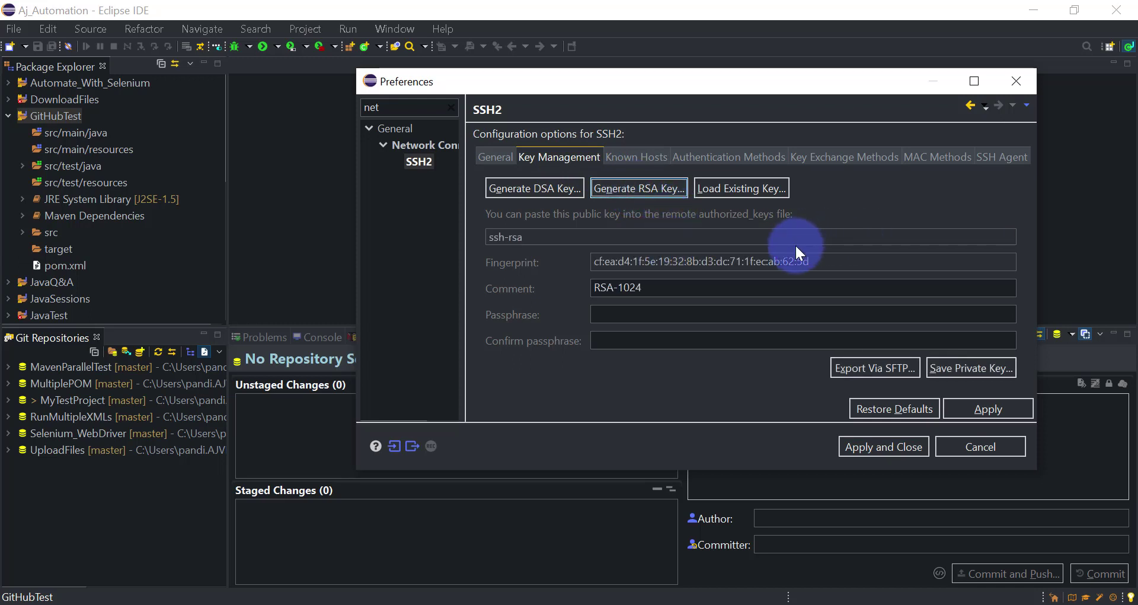
Enlarge the preferences dialog and copy the entire generated public key
left_click_drag(648, 474, 650, 492)
left_click(555, 251)
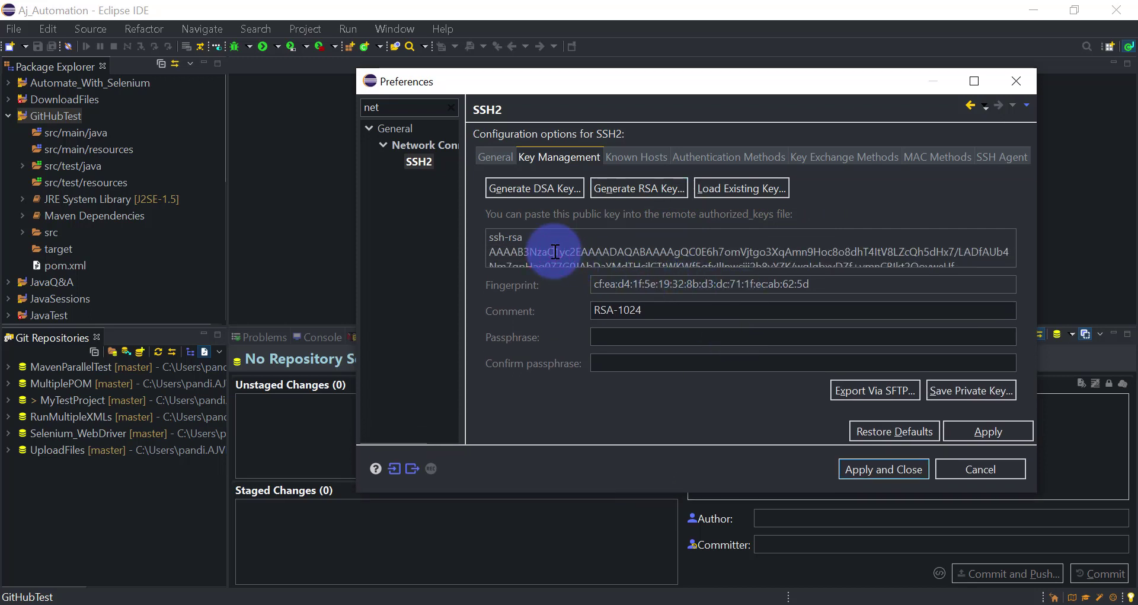
double_click(555, 251)
left_click(555, 251)
key("ctrl+a")
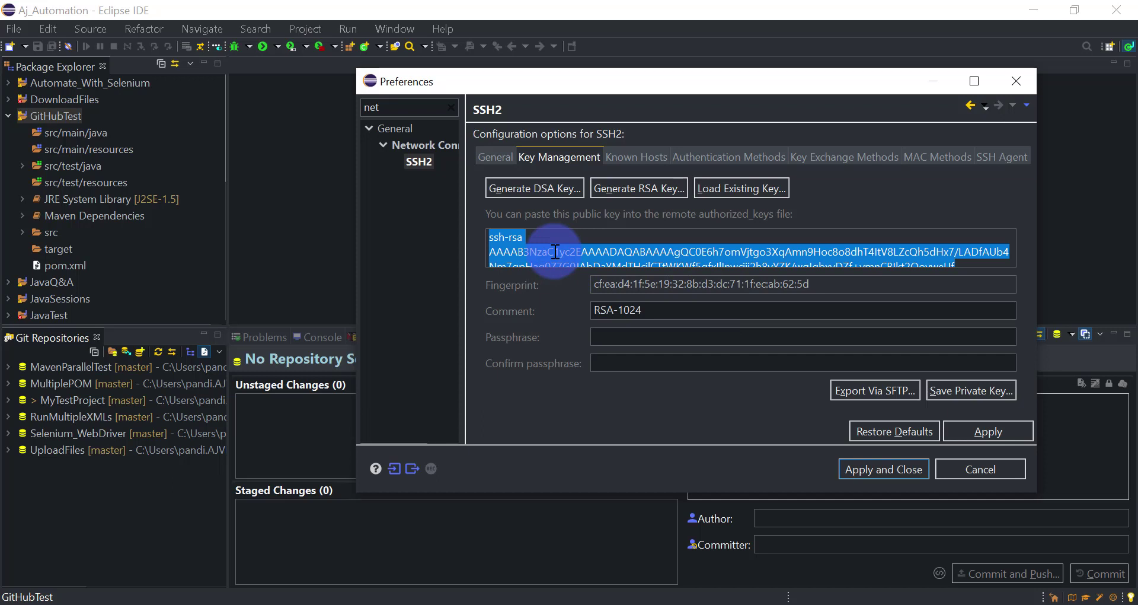
right_click(555, 251)
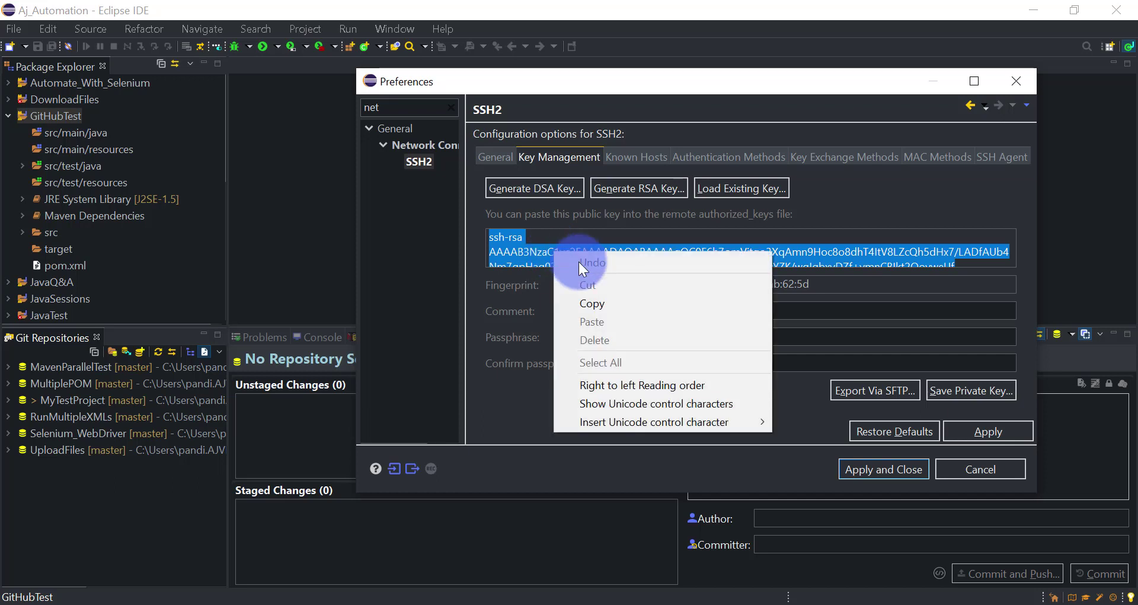
left_click(592, 304)
Switch to Notepad, paste the public key on a new line below the Config_GITSSH notes, and return to the Eclipse preferences
key("alt+Tab")
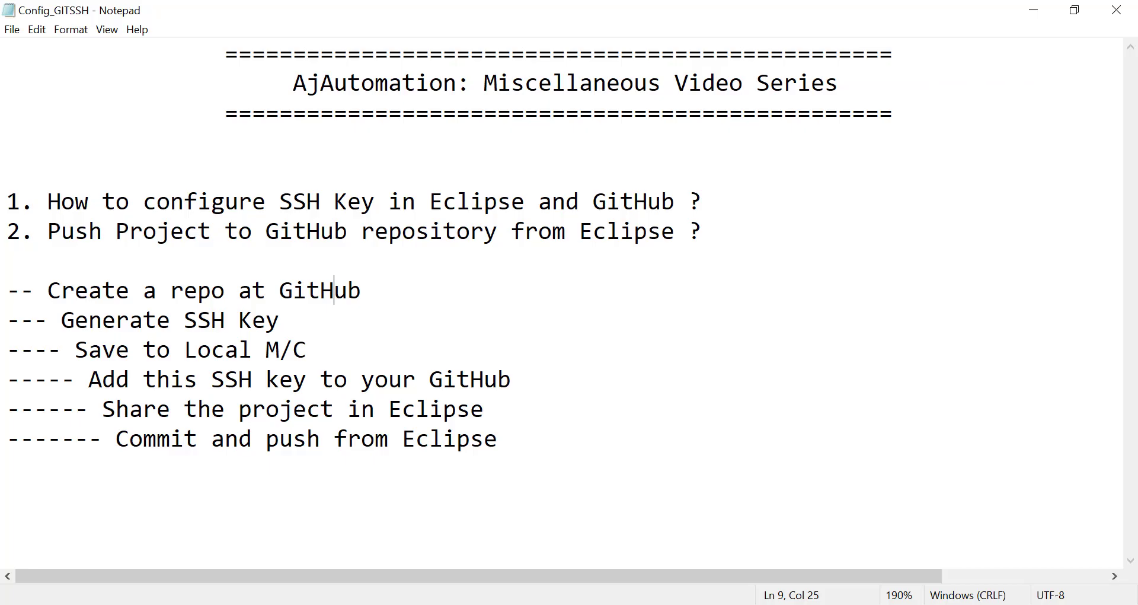
left_click(508, 444)
key("Return")
key("Return")
key("Return")
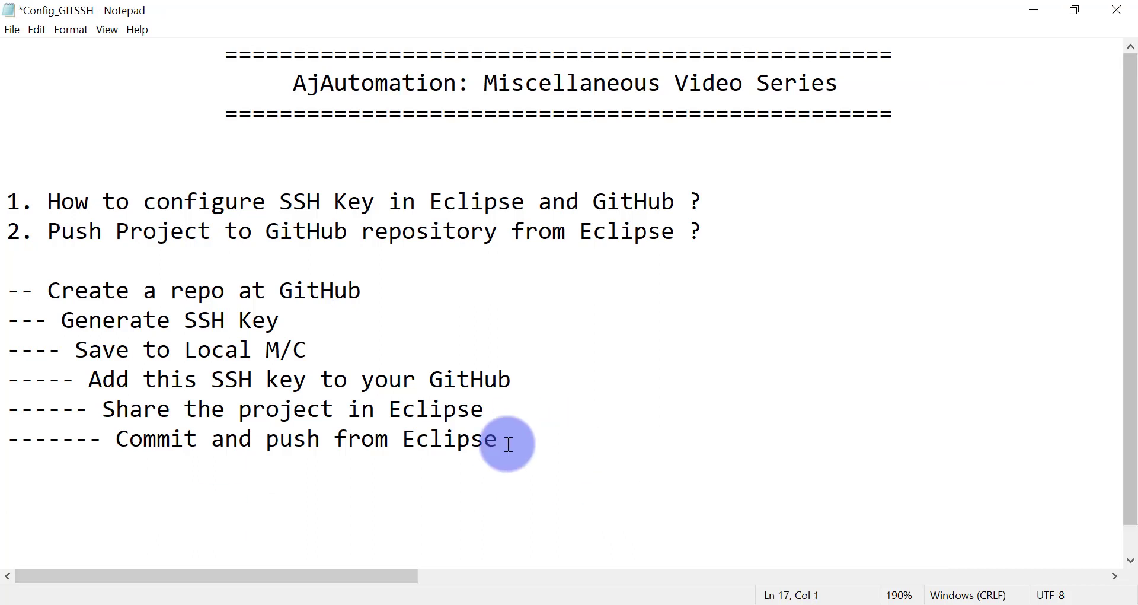
key("ctrl+v")
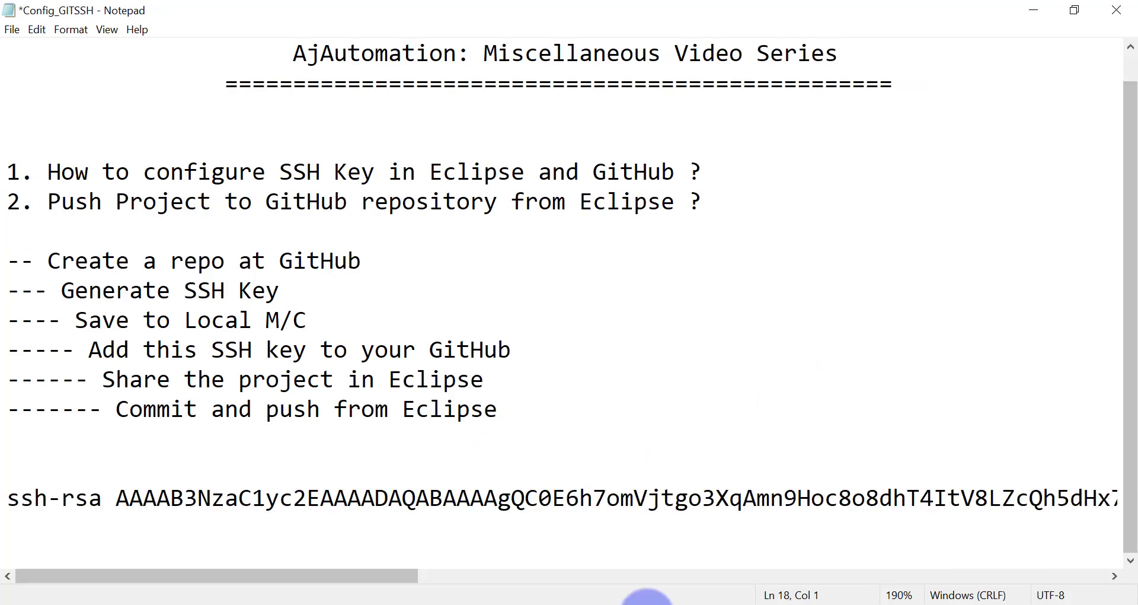
key("alt+Tab")
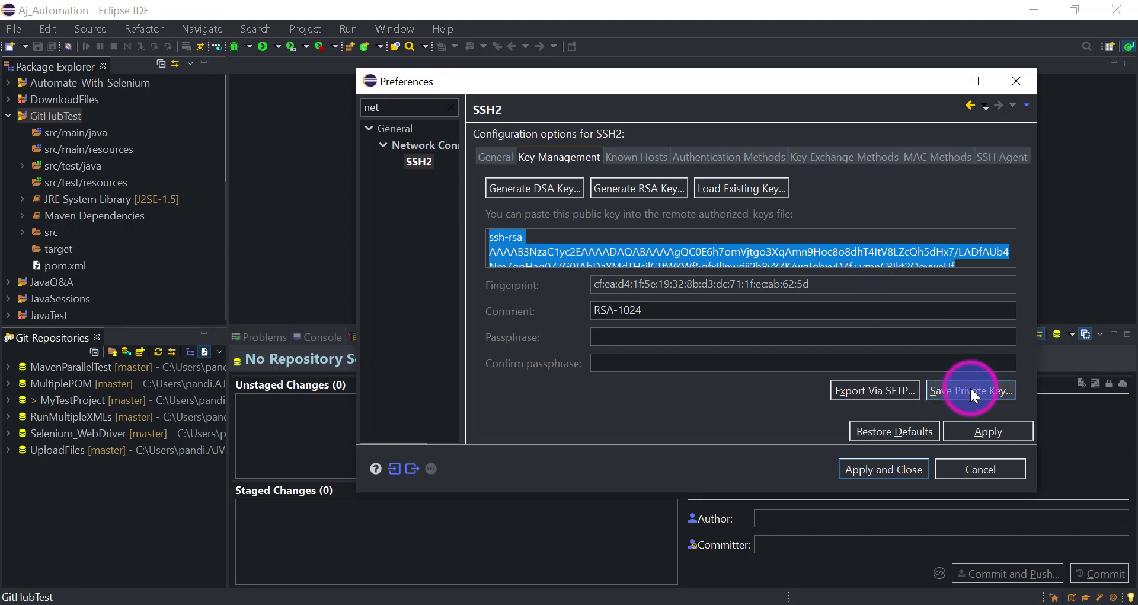
Save the private key without passphrase protection as id_rsa in the .ssh folder, then apply and close the preferences
left_click(971, 391)
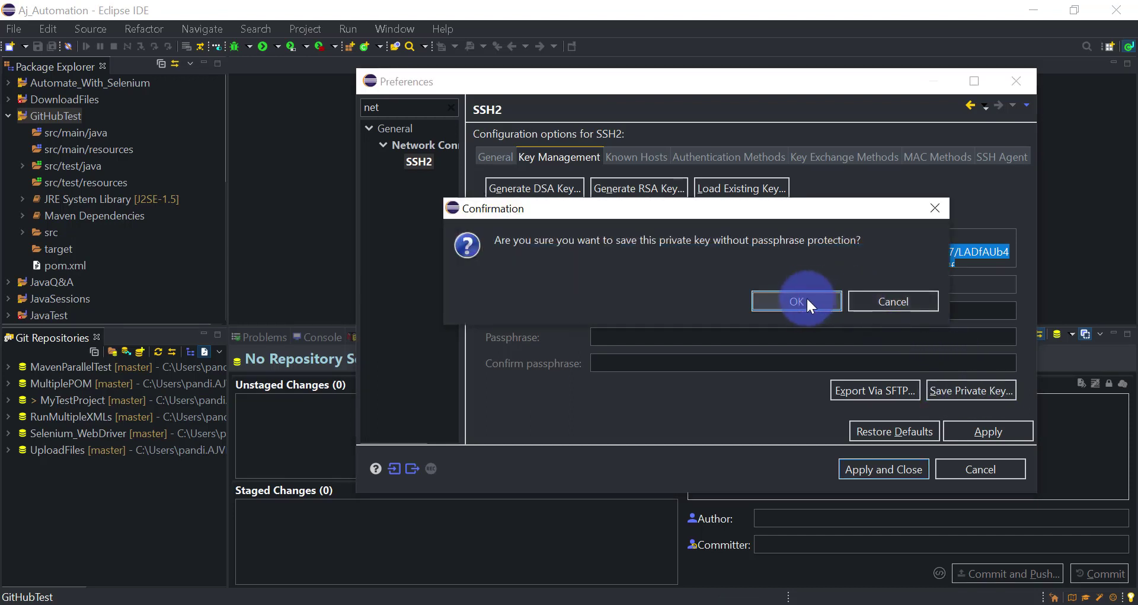
left_click(805, 300)
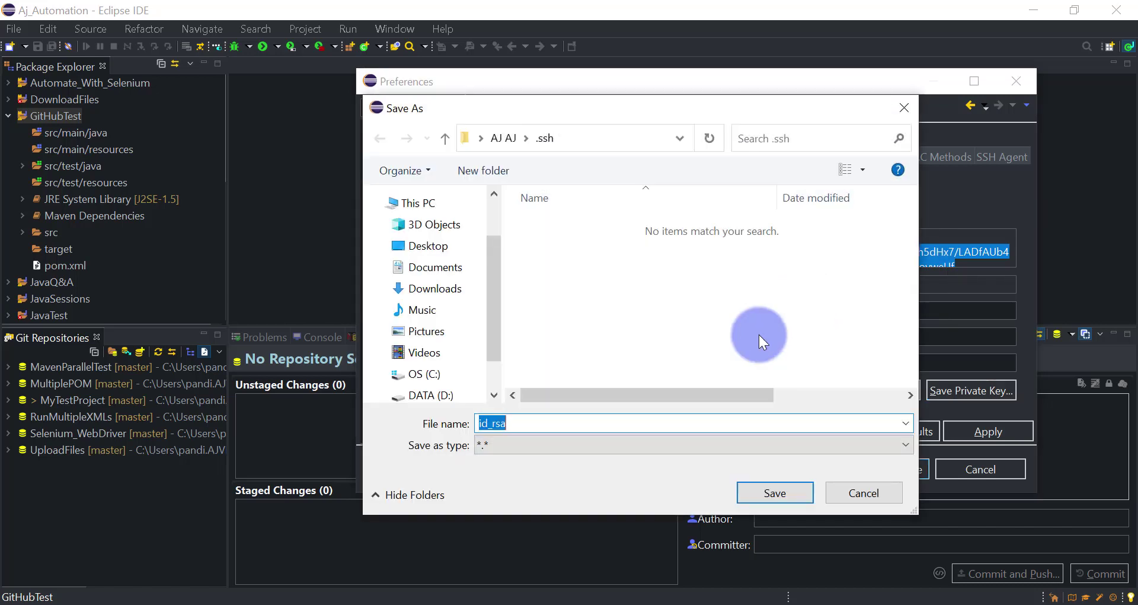
left_click(552, 140)
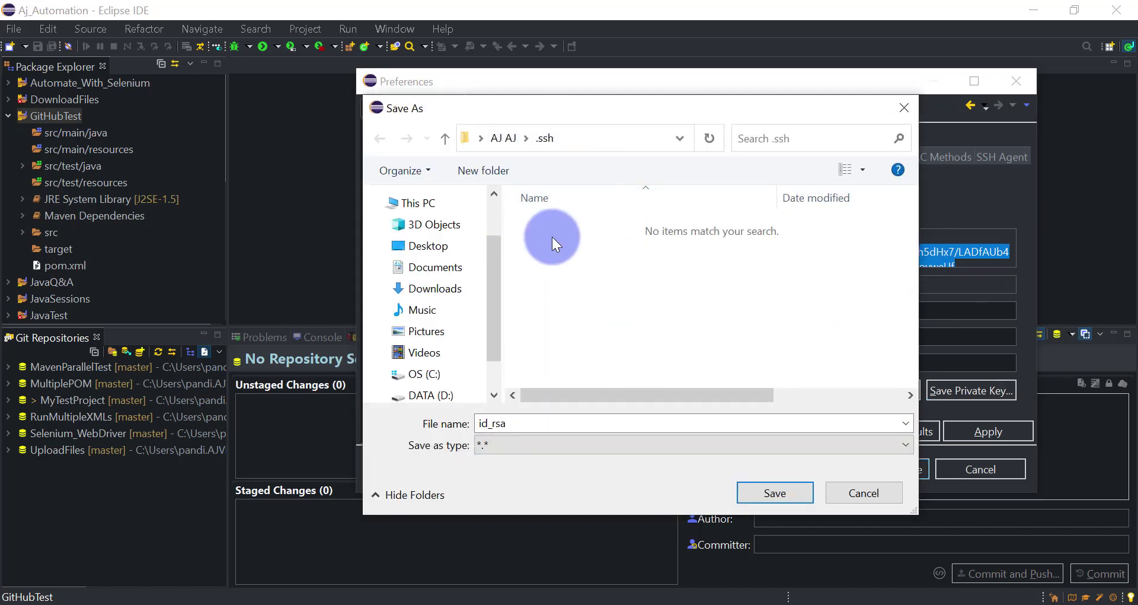
left_click(763, 494)
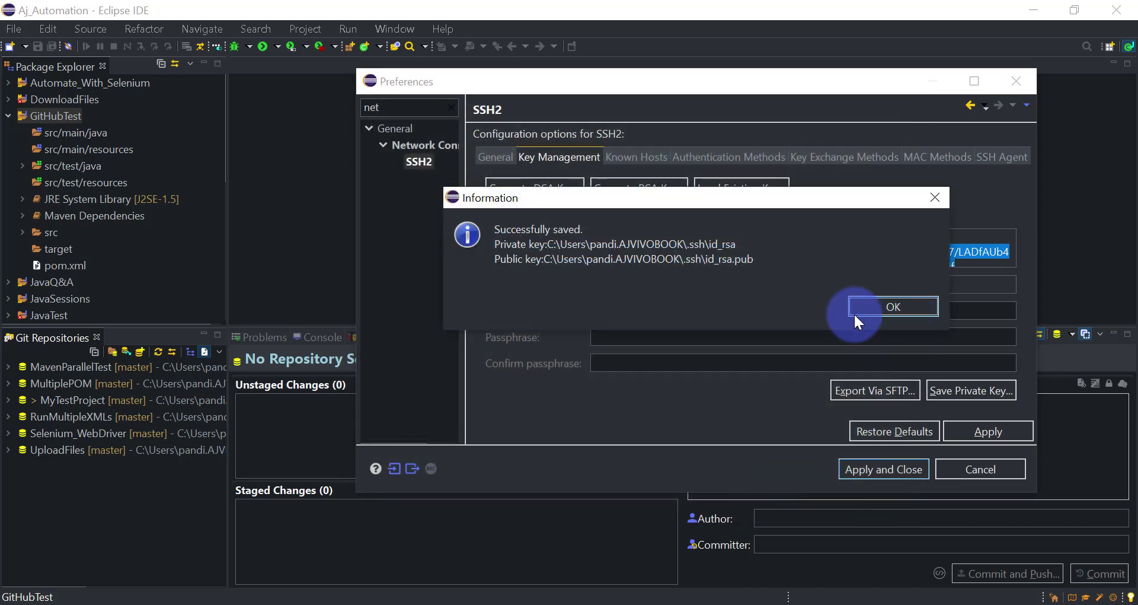
left_click(492, 240)
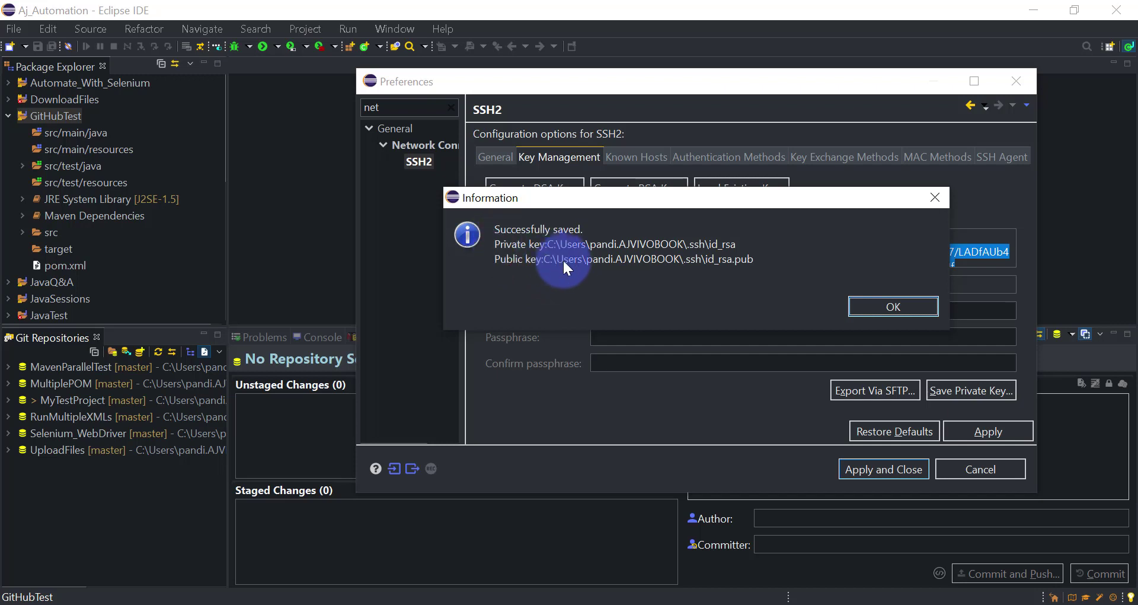
left_click(886, 305)
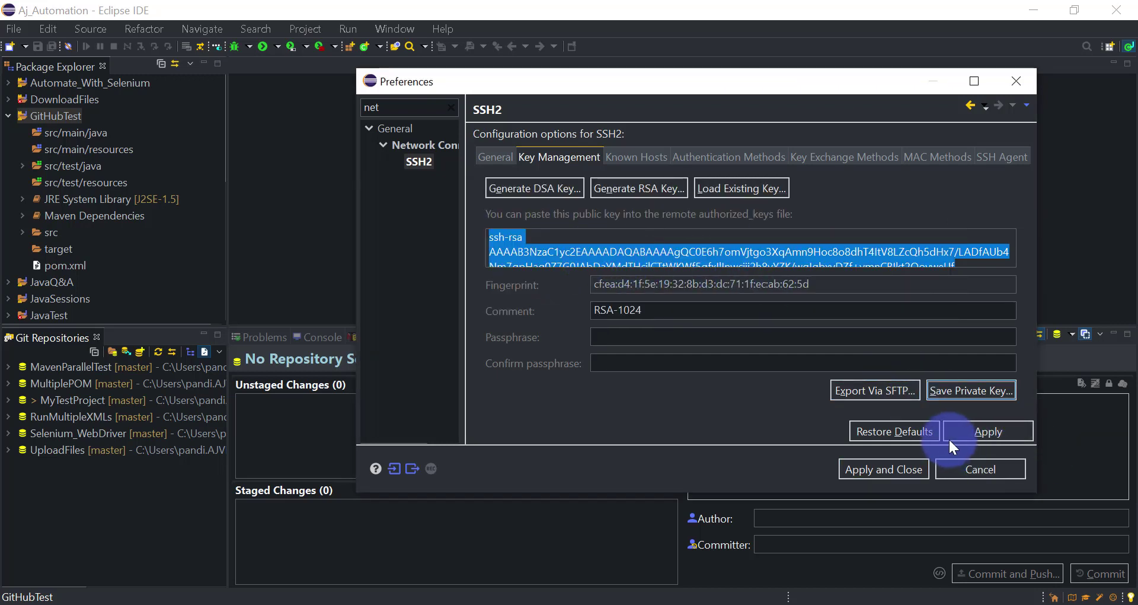
left_click(892, 468)
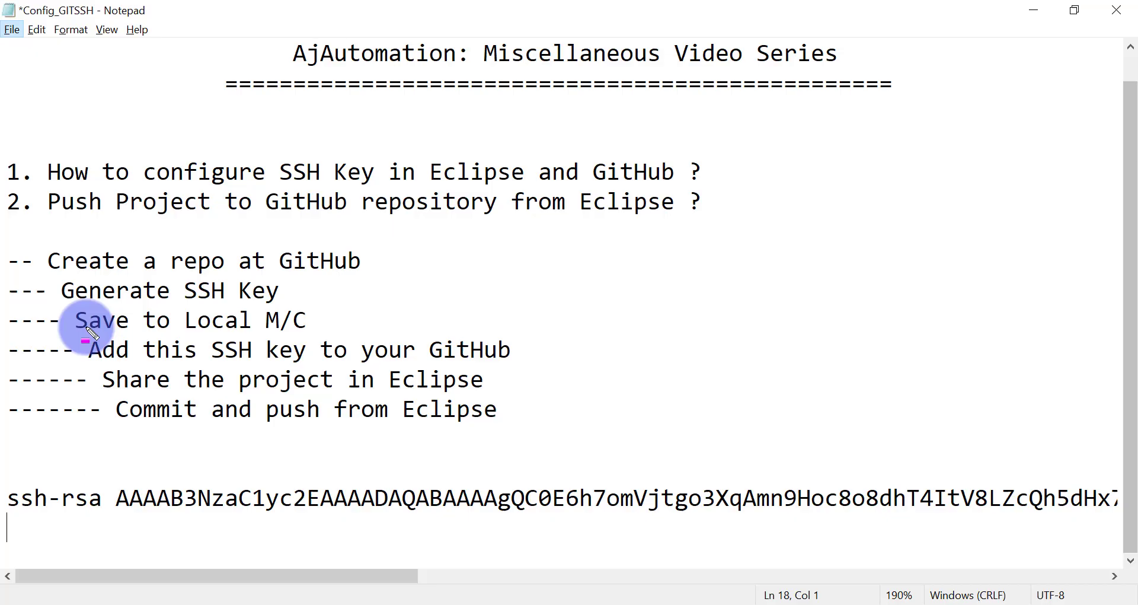
left_click_drag(63, 278, 343, 336)
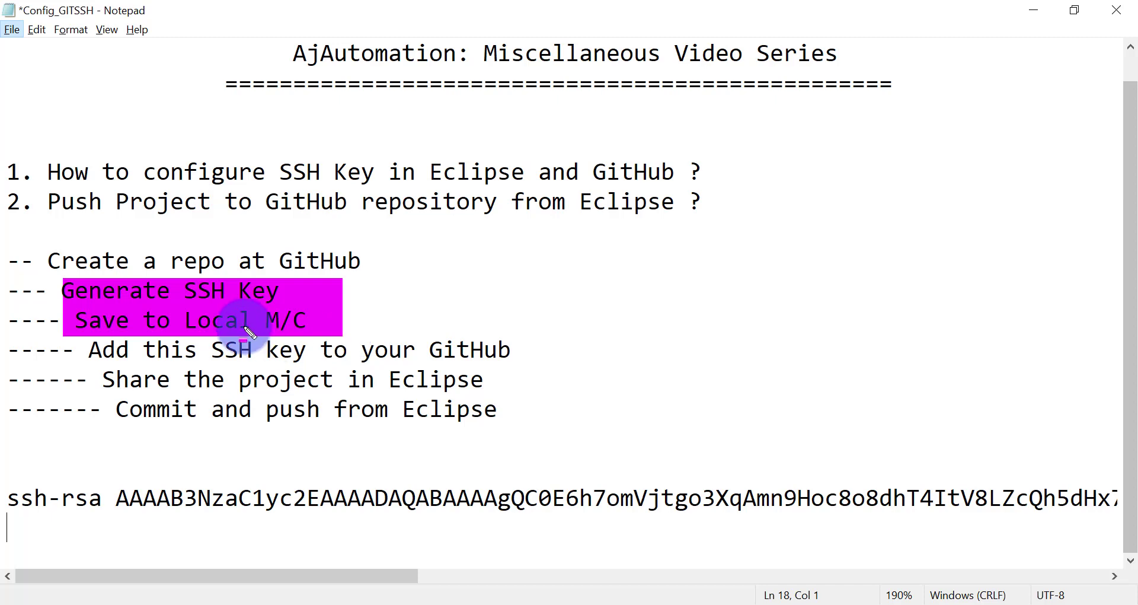
key("Escape")
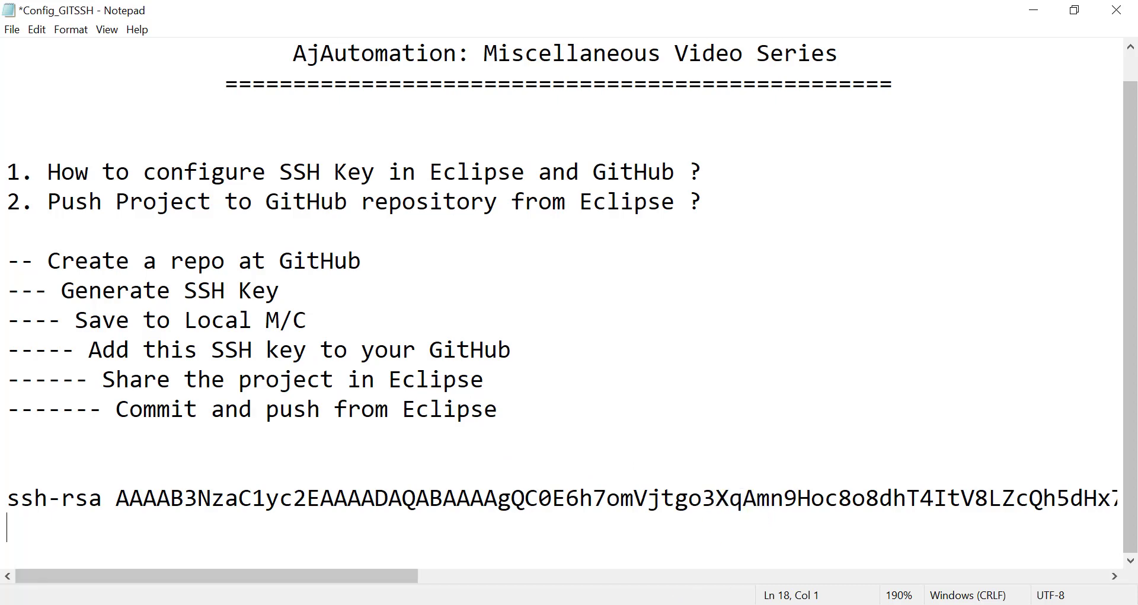
Cut the entire ssh-rsa public key line from the Config_GITSSH notes in Notepad
triple_click(536, 498)
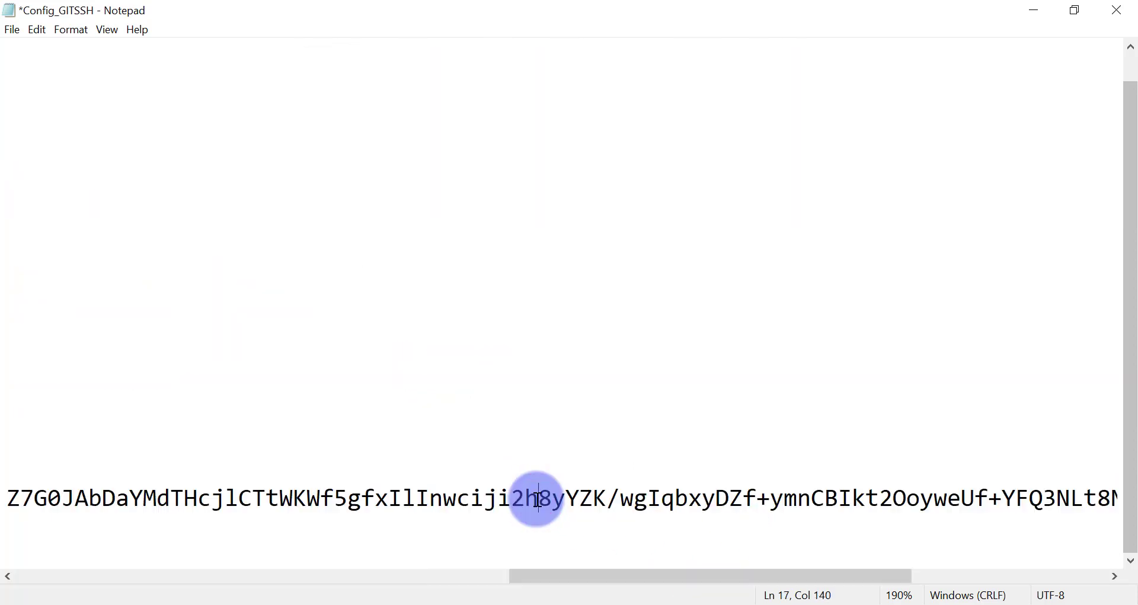
scroll(442, 498, "left", 5)
triple_click(13, 496)
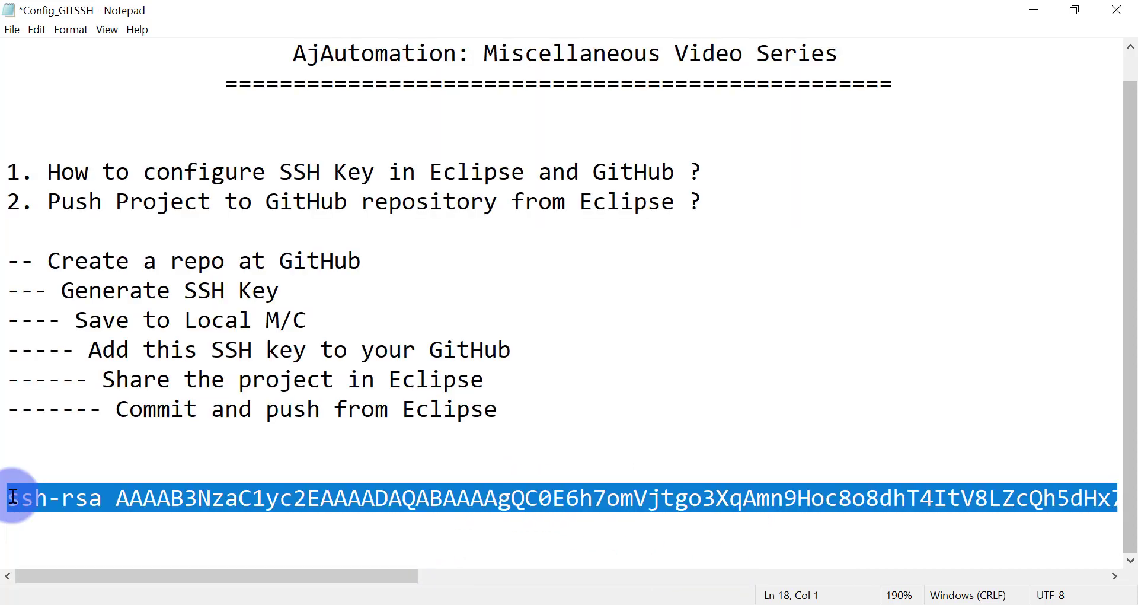
key("ctrl+x")
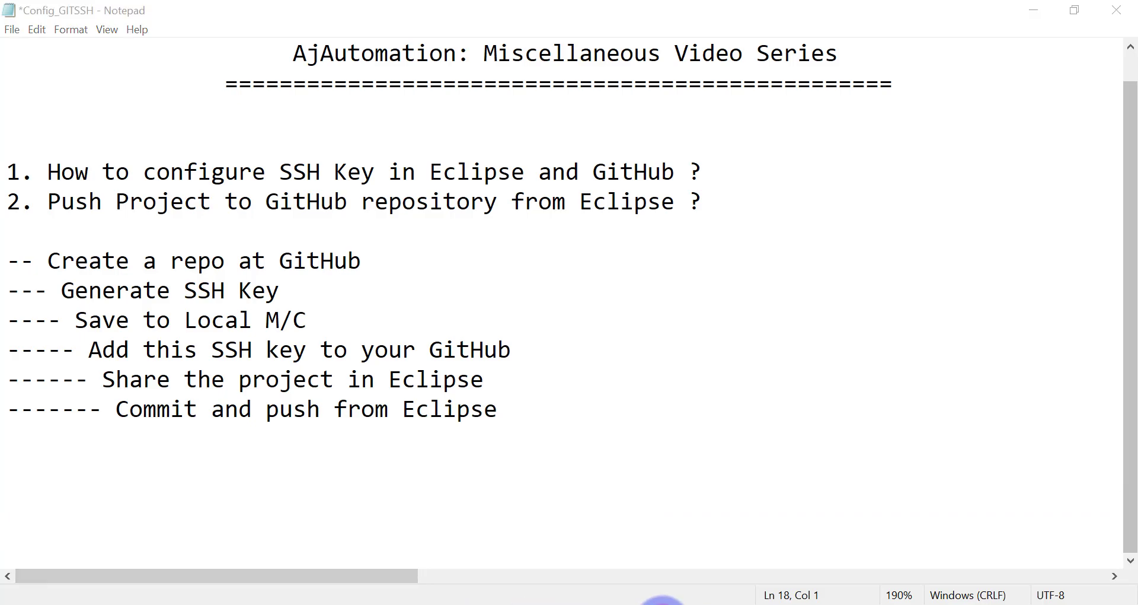
Switch to GitHub in Chrome and open the SSH and GPG keys page of the account settings
left_click(662, 602)
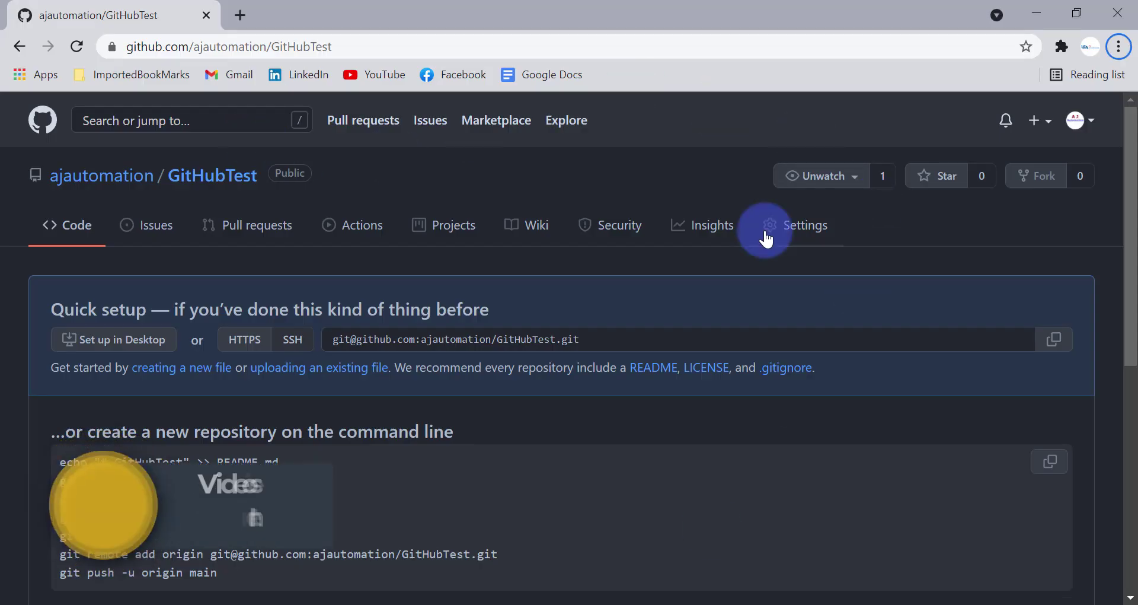
left_click(1076, 121)
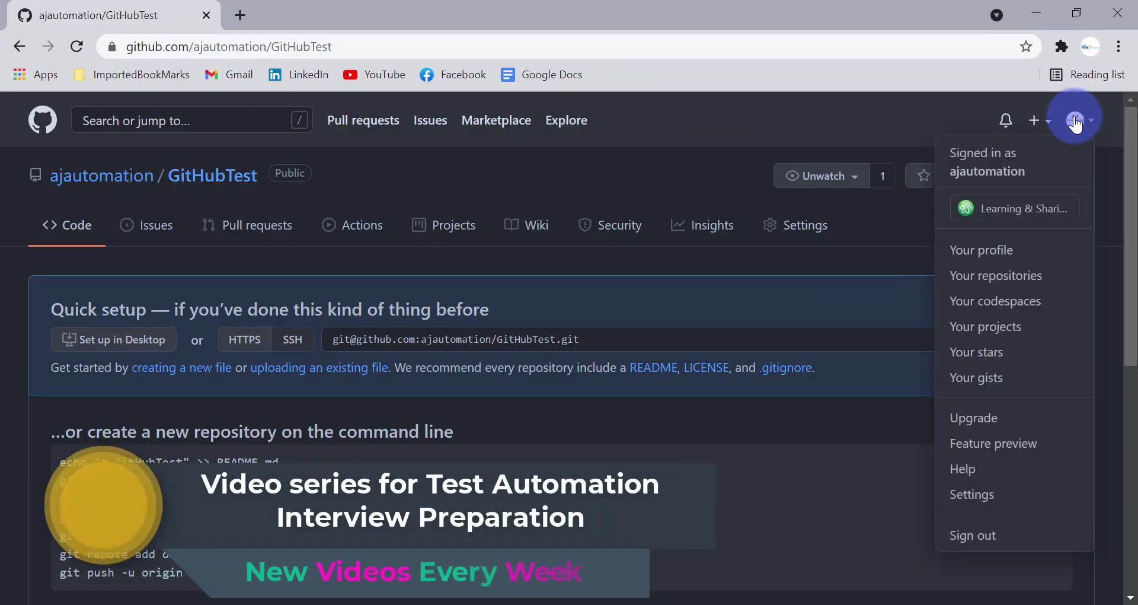
left_click(979, 495)
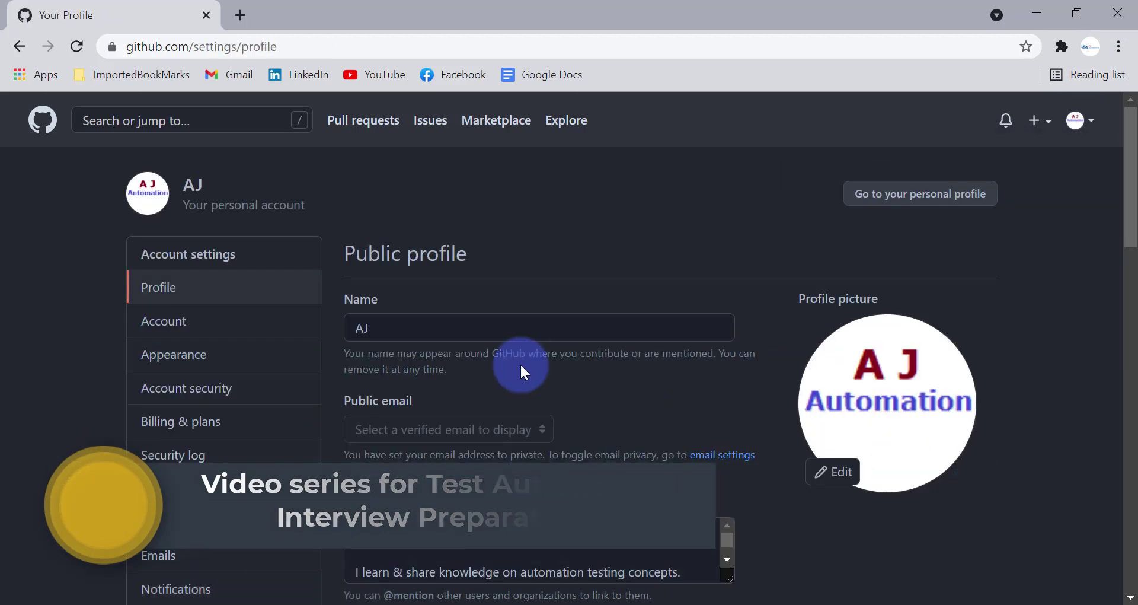
scroll(215, 440, "down", 2)
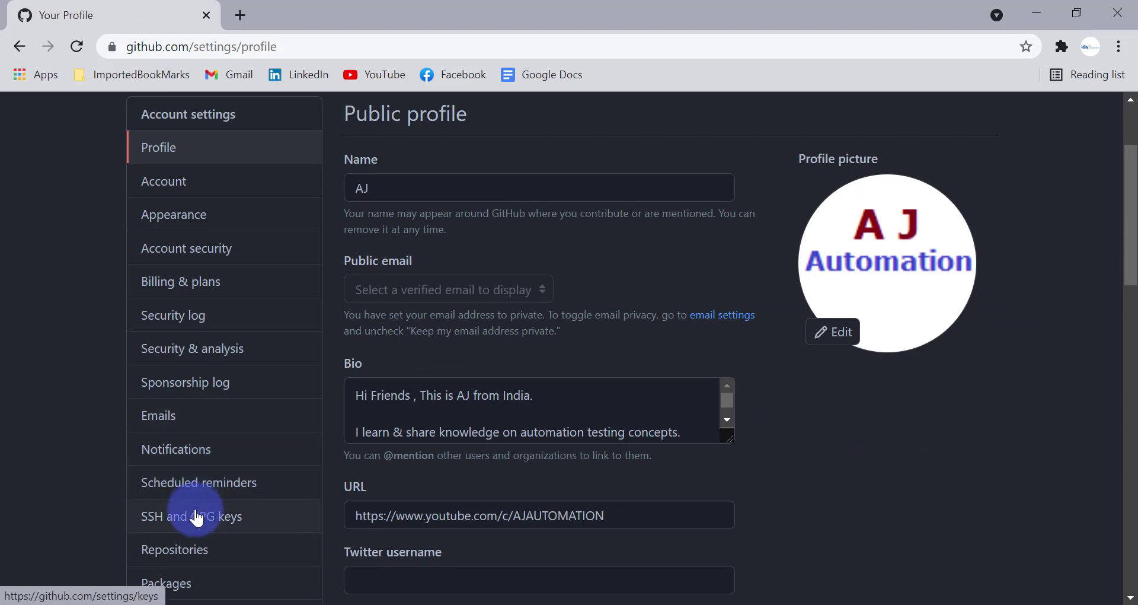
left_click(224, 522)
scroll(602, 333, "down", 1)
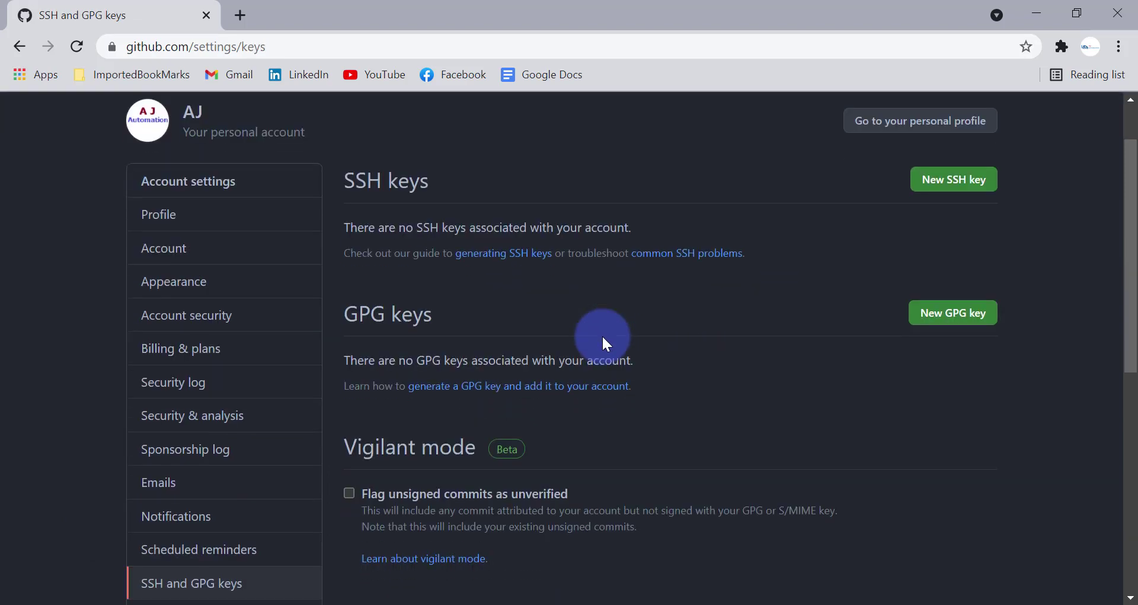
scroll(952, 198, "up", 1)
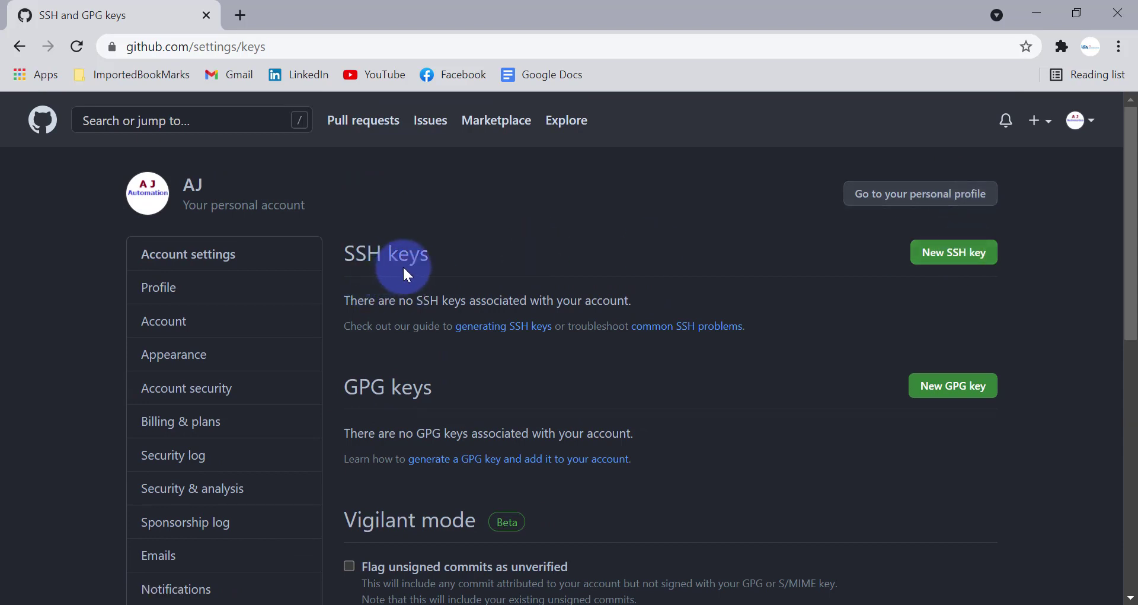
Add a new SSH key titled myeclipsekey, pasting the copied public key as its content
left_click(973, 255)
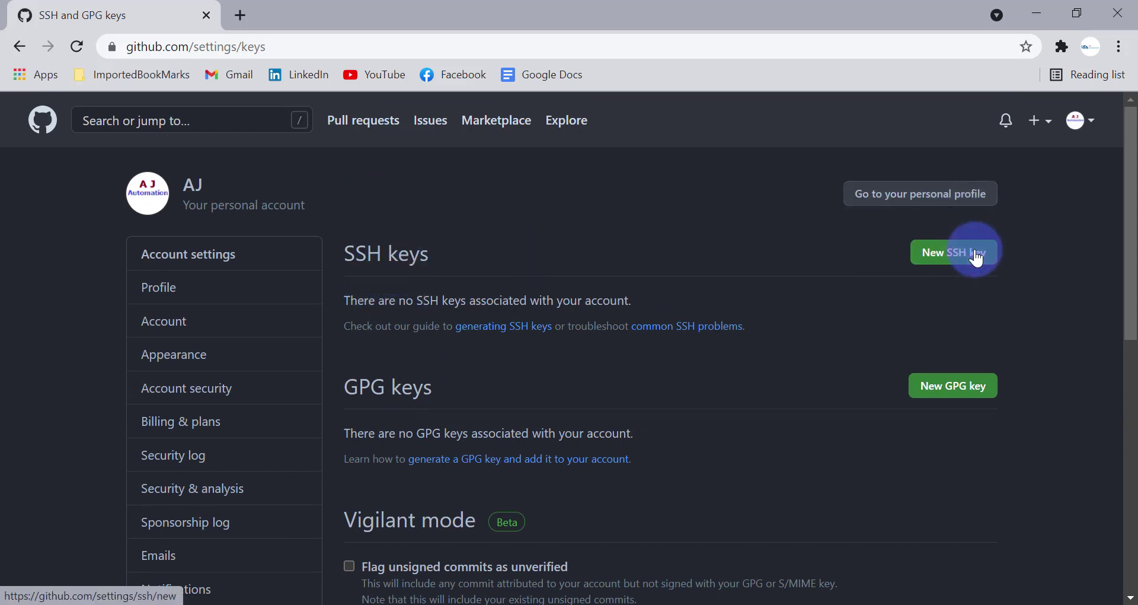
left_click(417, 326)
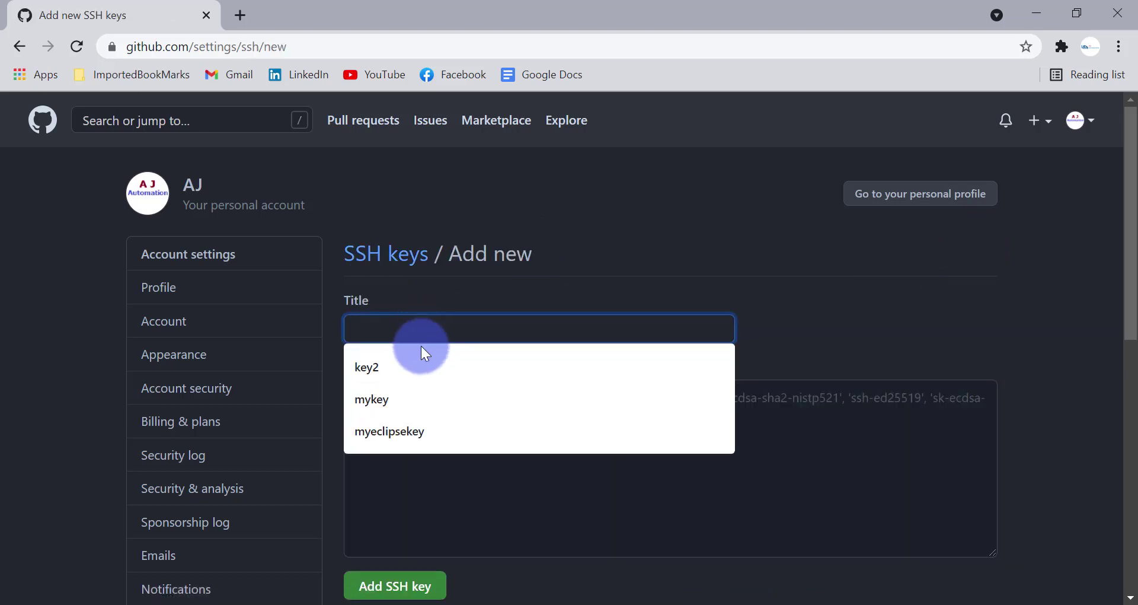
left_click(422, 429)
left_click(539, 468)
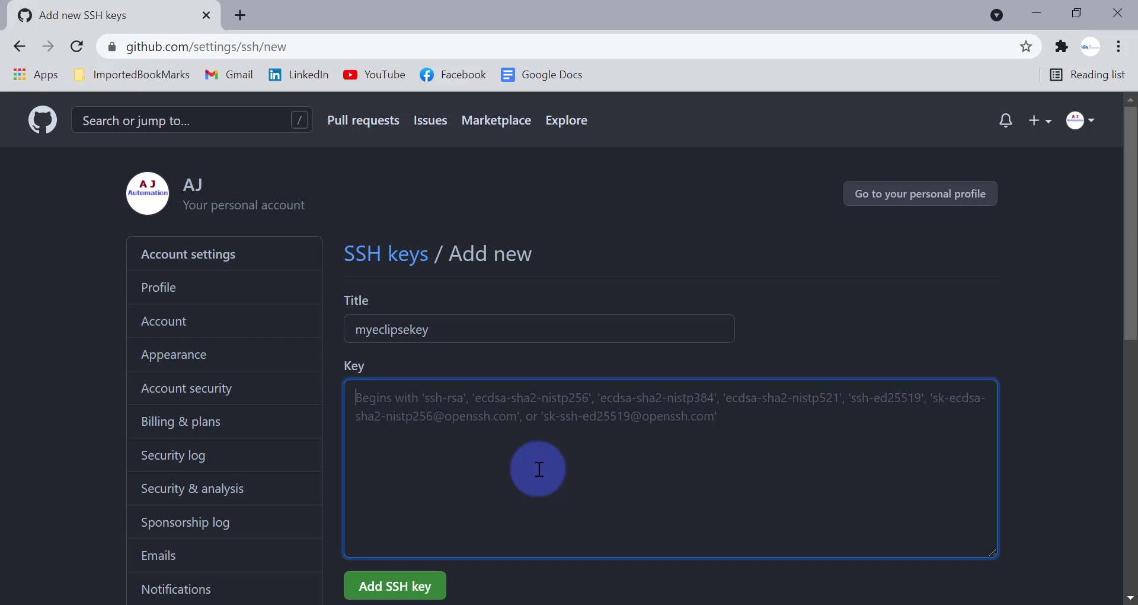
key("ctrl+v")
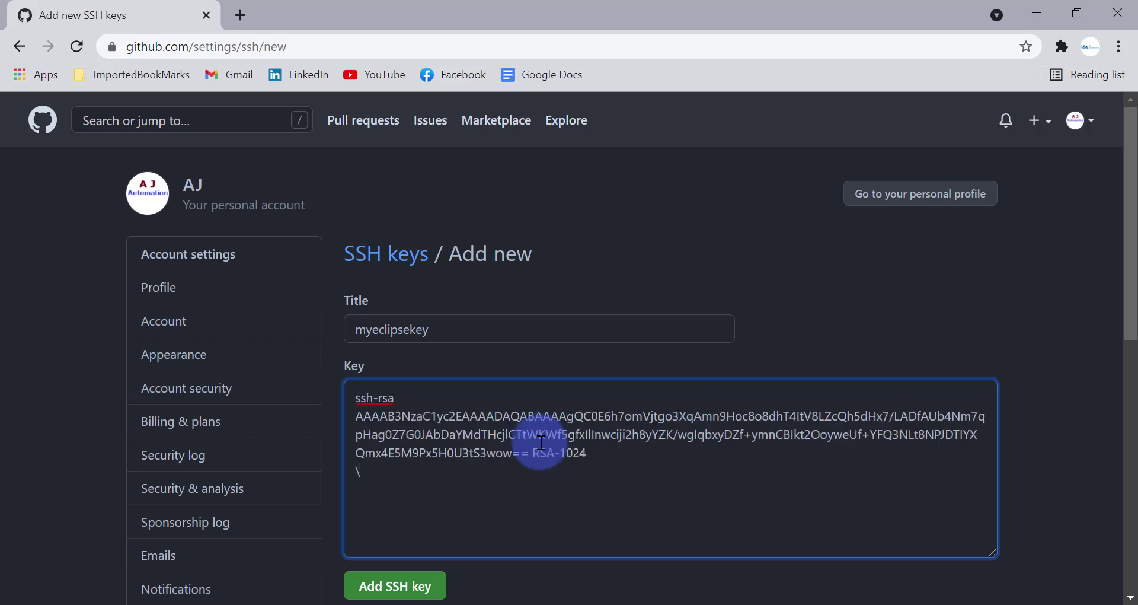
scroll(541, 443, "down", 2)
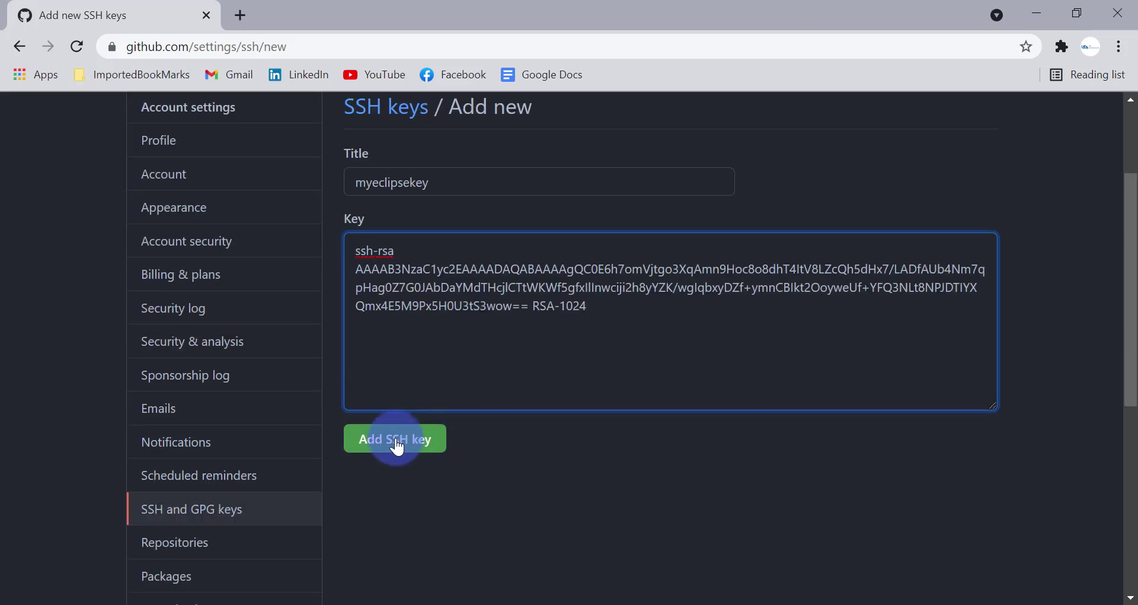
left_click(397, 442)
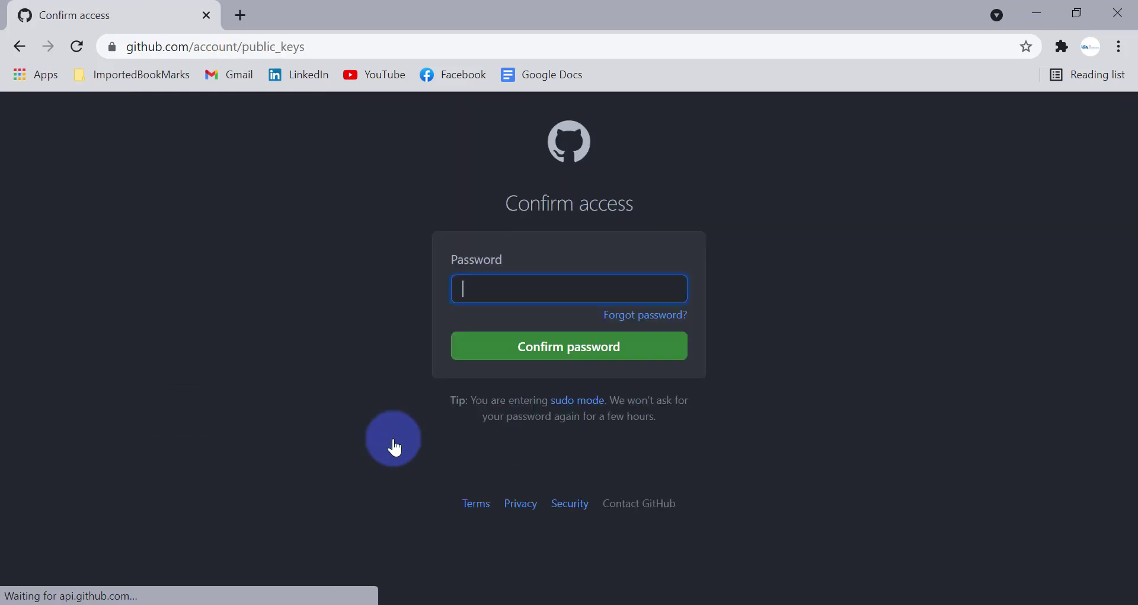
Enter the account password and confirm access to authorize adding the SSH key
left_click(562, 296)
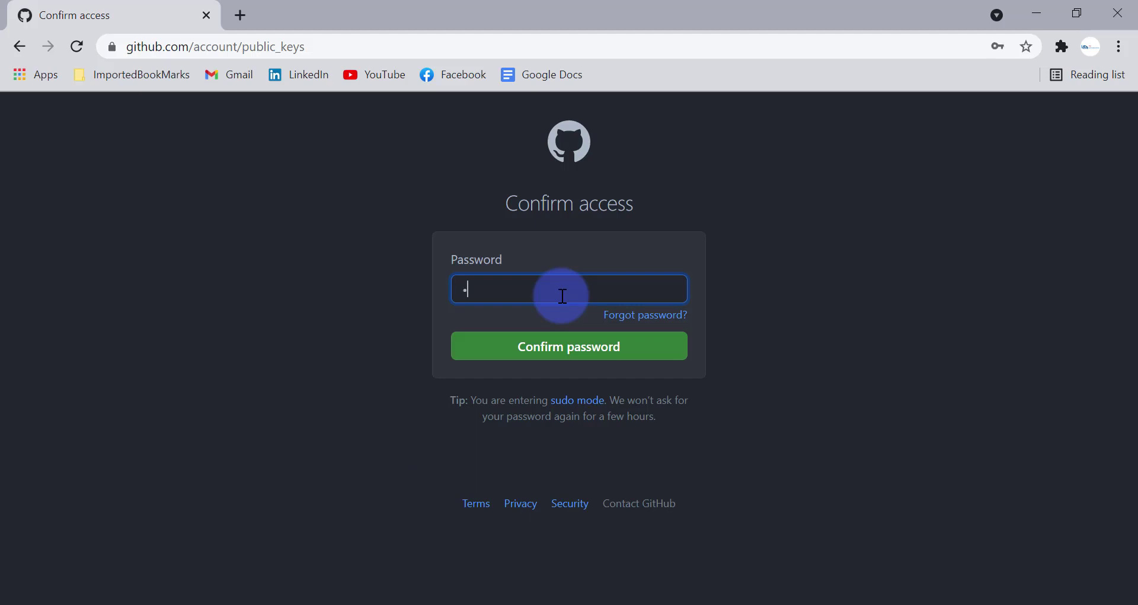
key("BackSpace")
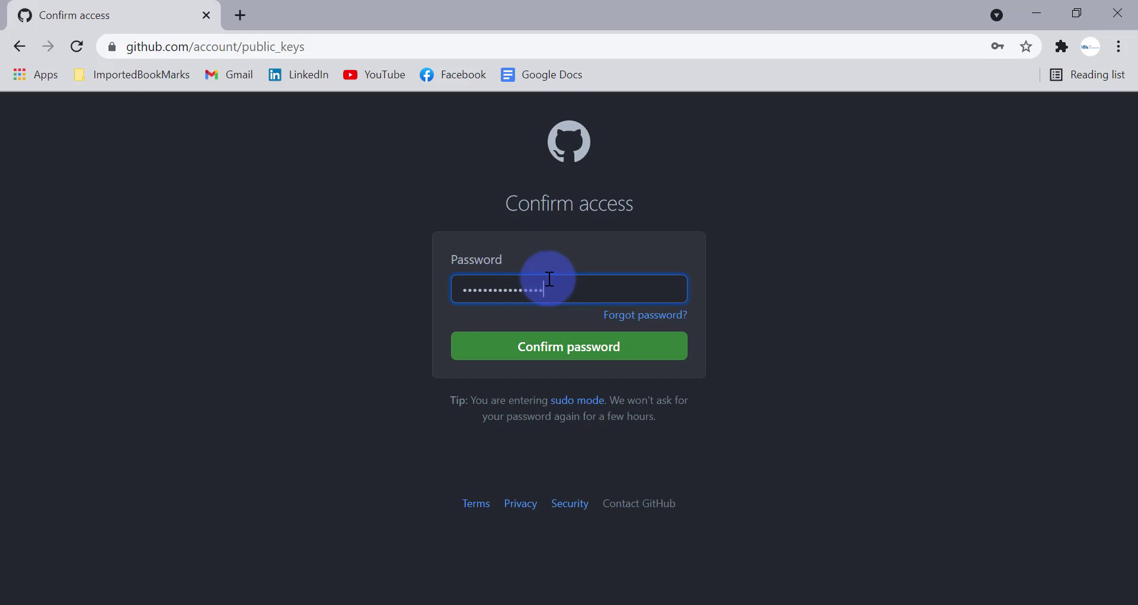
left_click(550, 349)
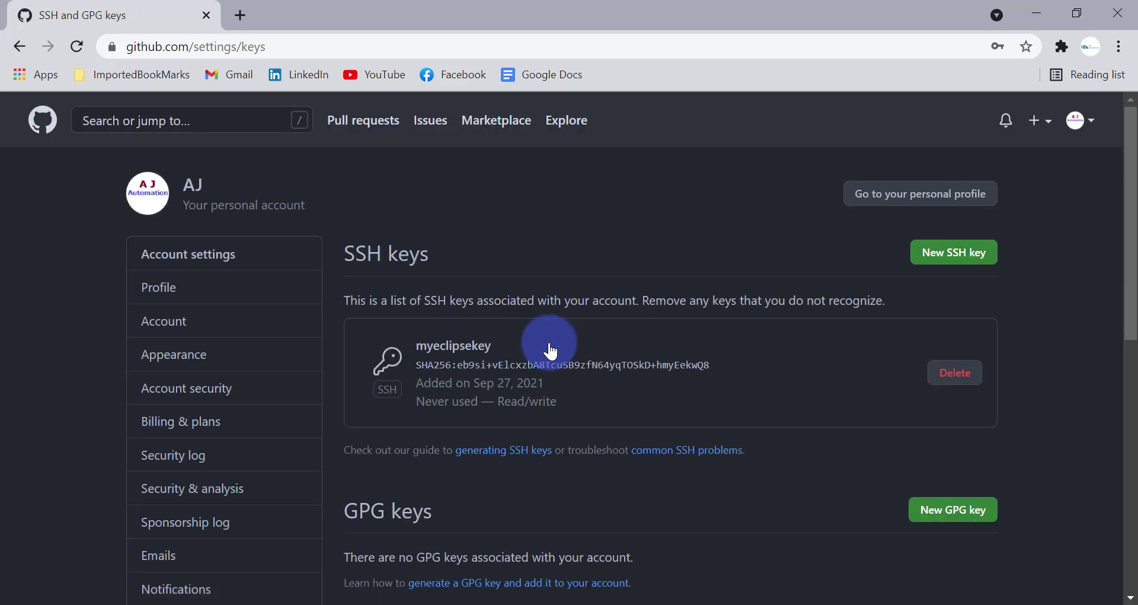
key("alt")
mouse_move(385, 328)
left_mouse_down()
mouse_move(689, 421)
mouse_move(775, 418)
left_mouse_up()
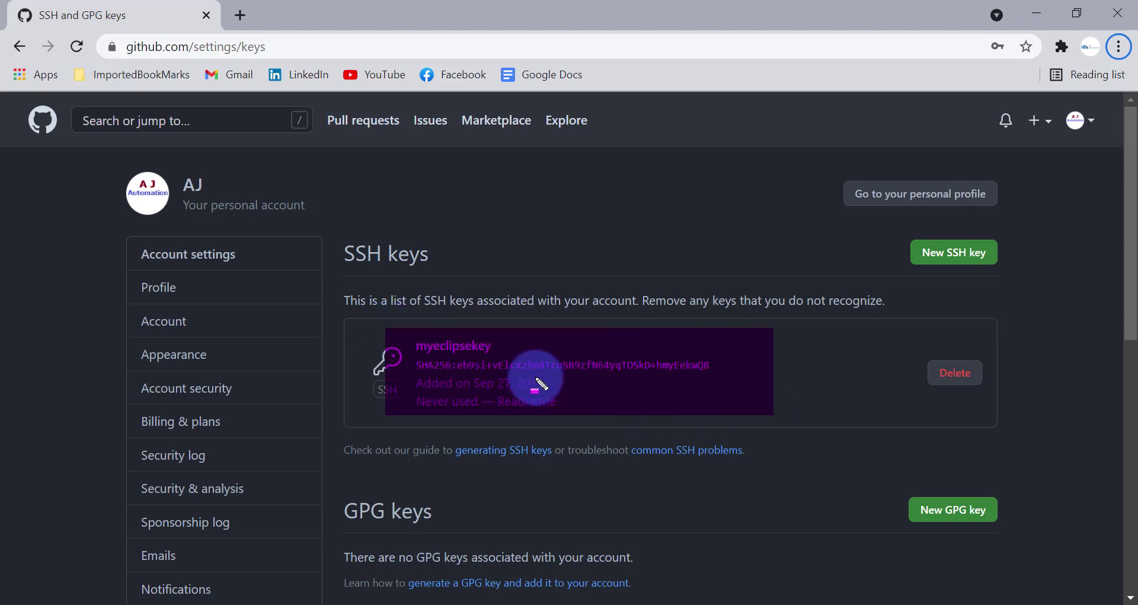
key("Escape")
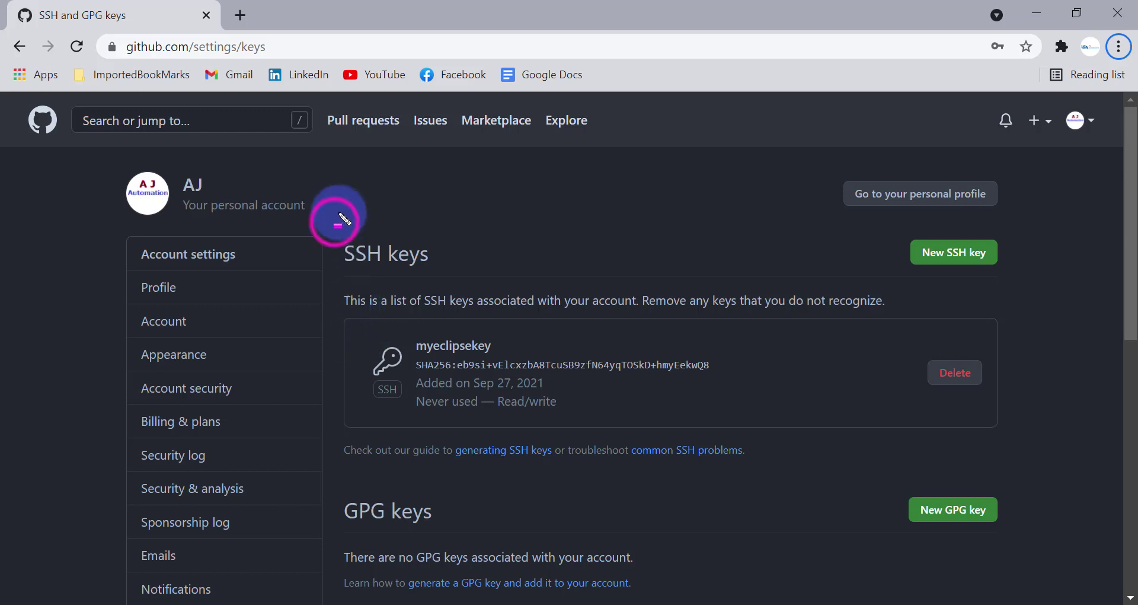
mouse_move(335, 223)
left_mouse_down()
mouse_move(516, 415)
mouse_move(877, 436)
left_mouse_up()
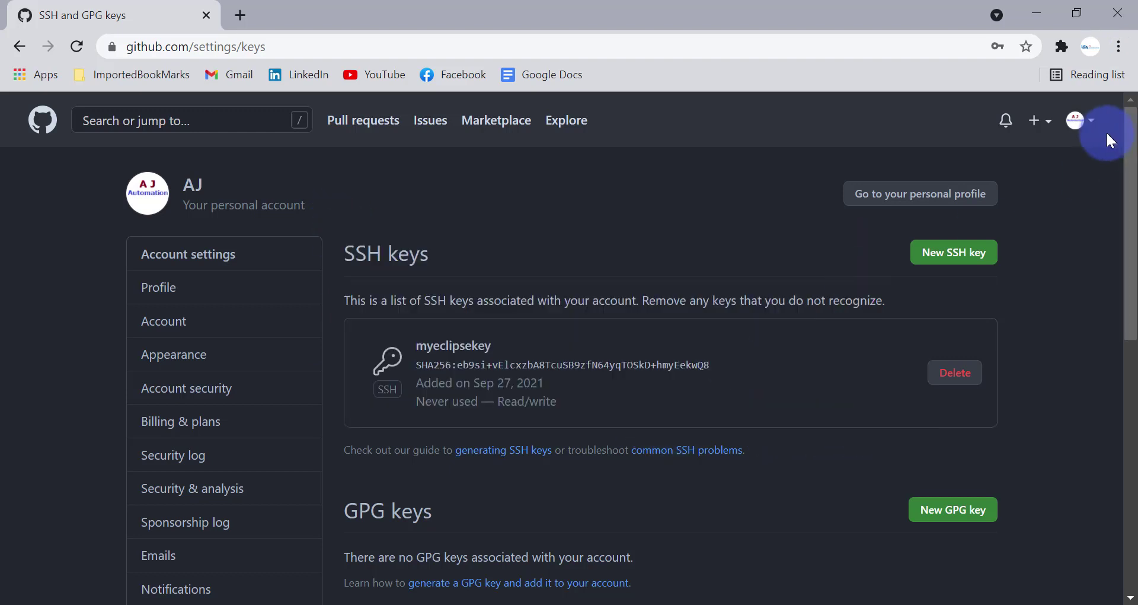
Open the GitHubTest repository from the account's repositories, review its setup instructions, and switch back to Eclipse
left_click(1077, 120)
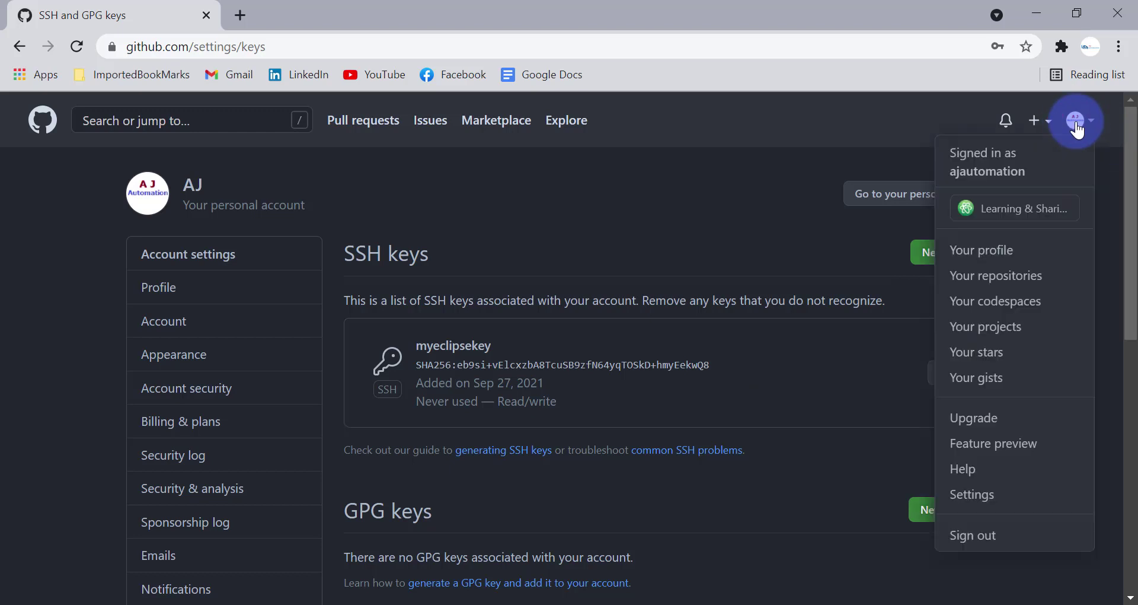
left_click(1015, 278)
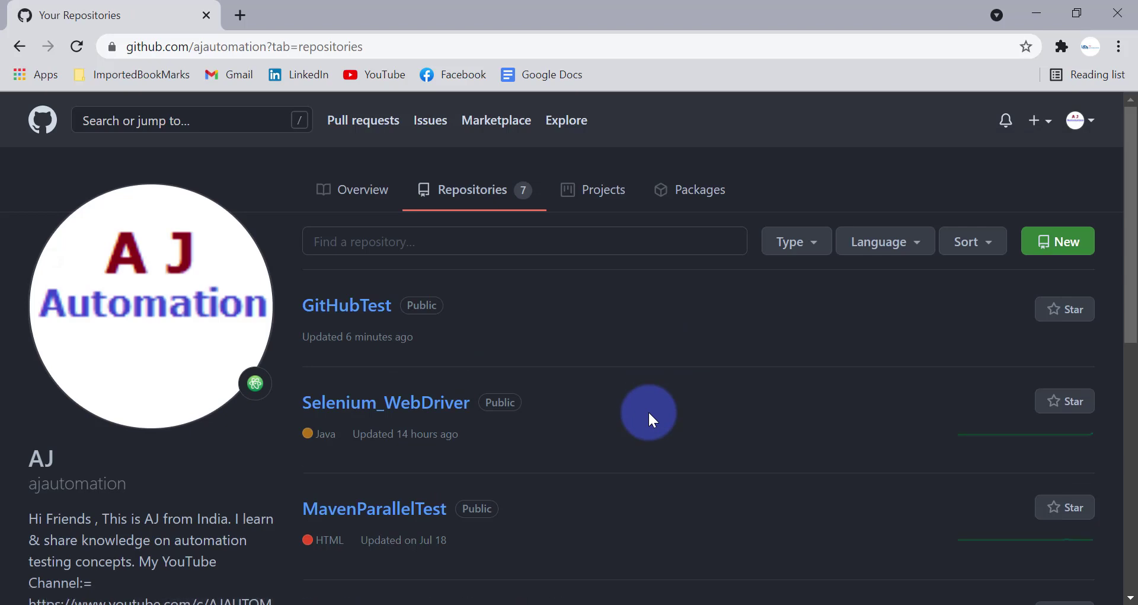
left_click(350, 311)
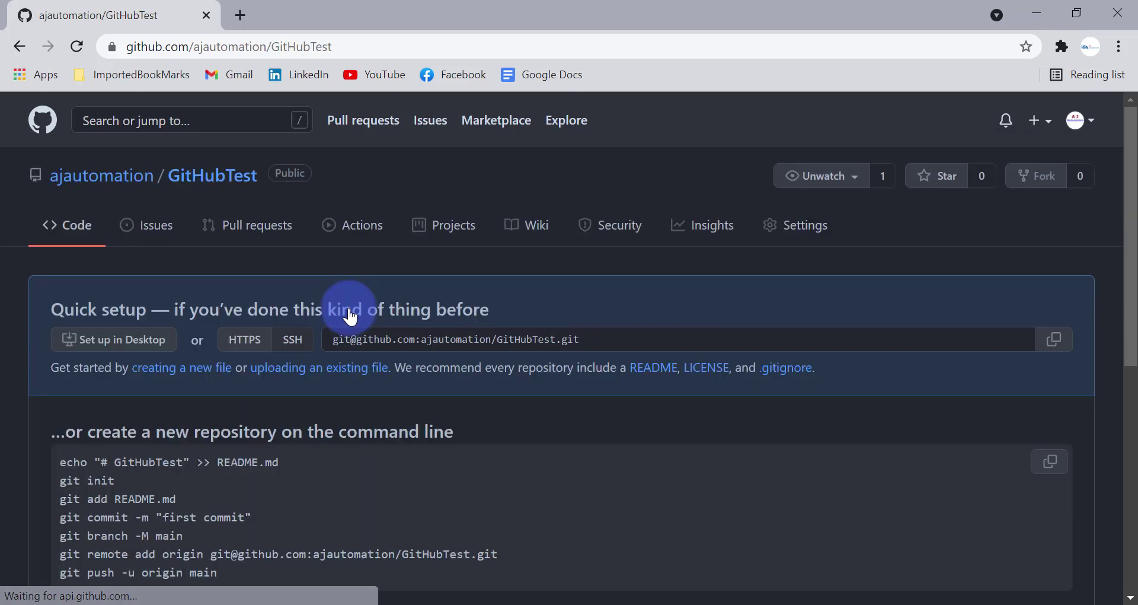
scroll(409, 418, "down", 5)
scroll(412, 415, "up", 4)
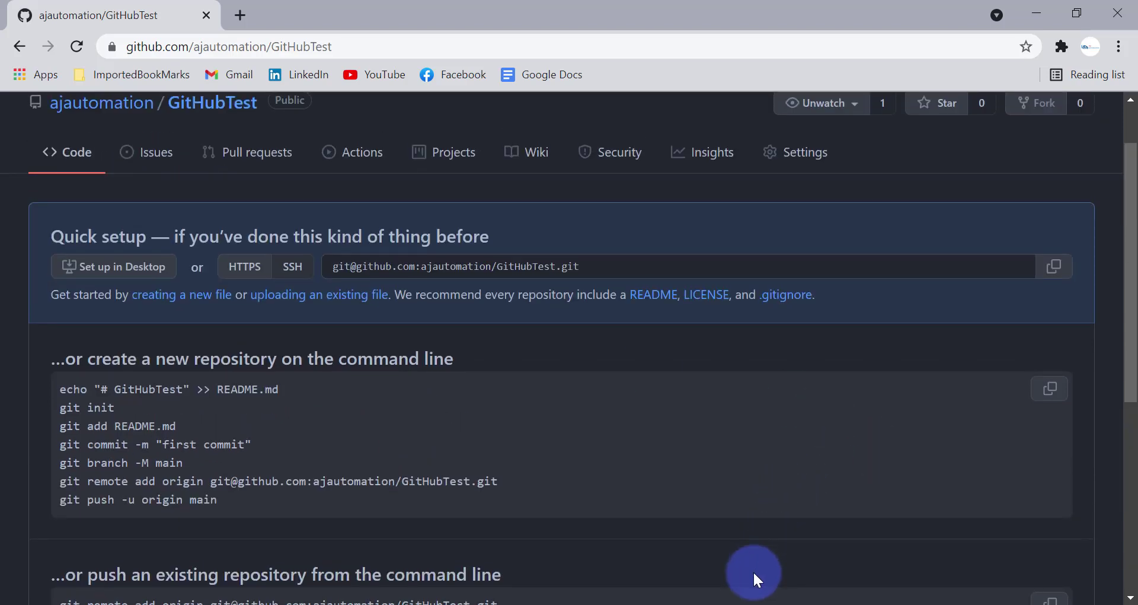
left_click(745, 604)
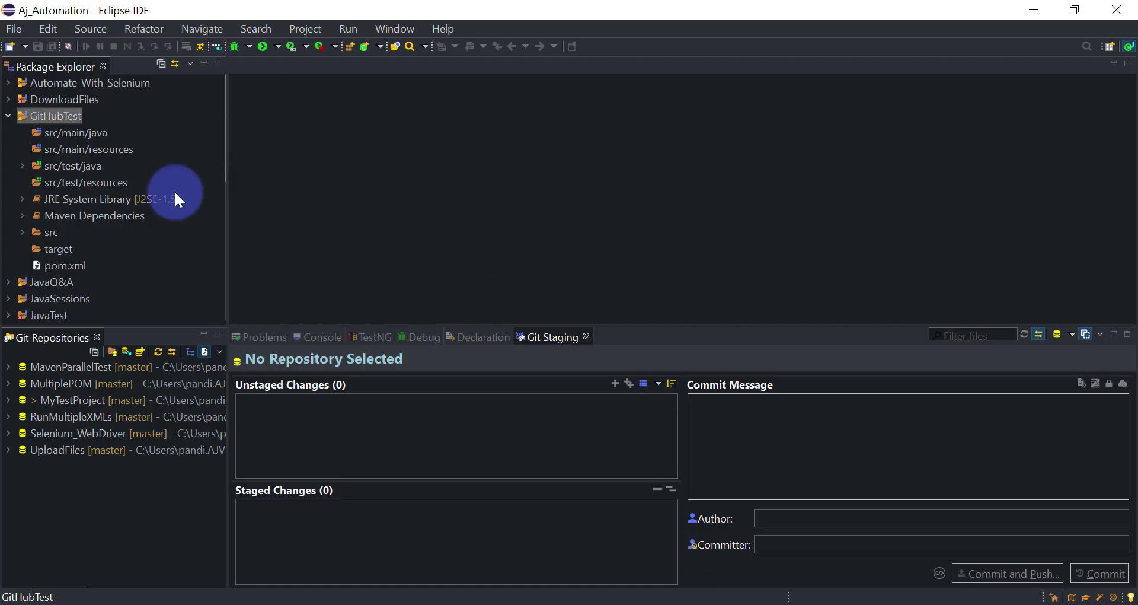
Share the GitHubTest project with Git, creating its repository in the project's parent folder
right_click(61, 119)
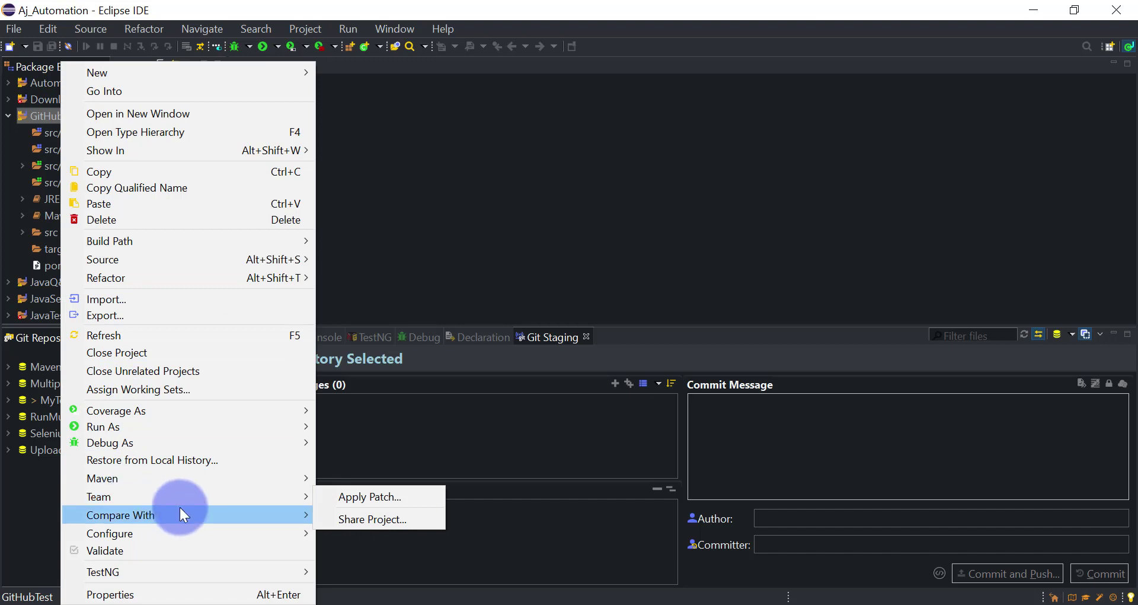
mouse_move(204, 499)
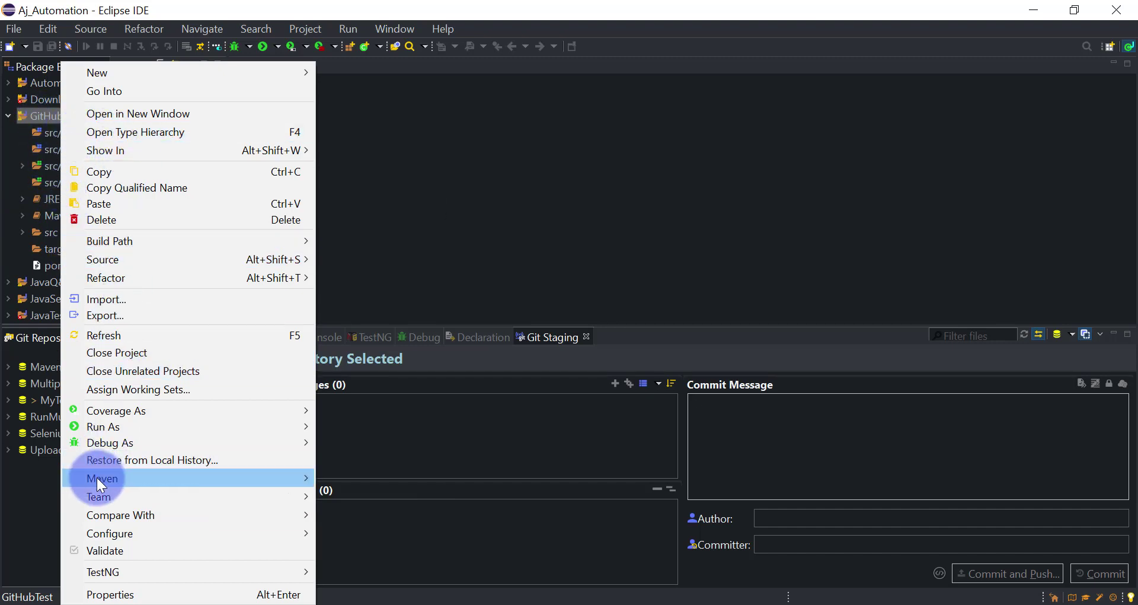
mouse_move(120, 498)
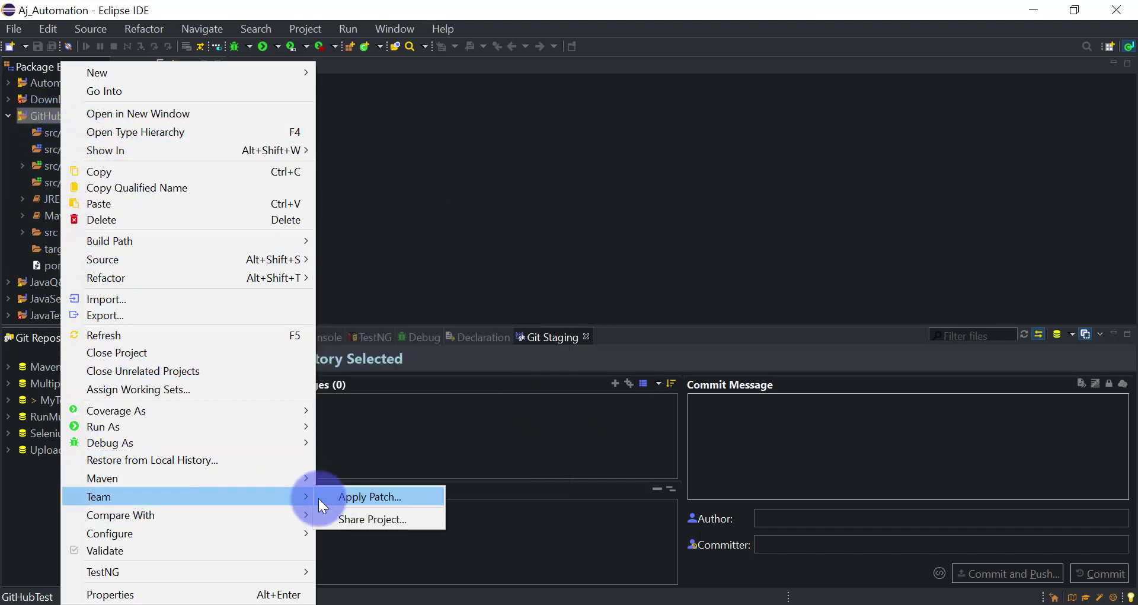
left_click(350, 518)
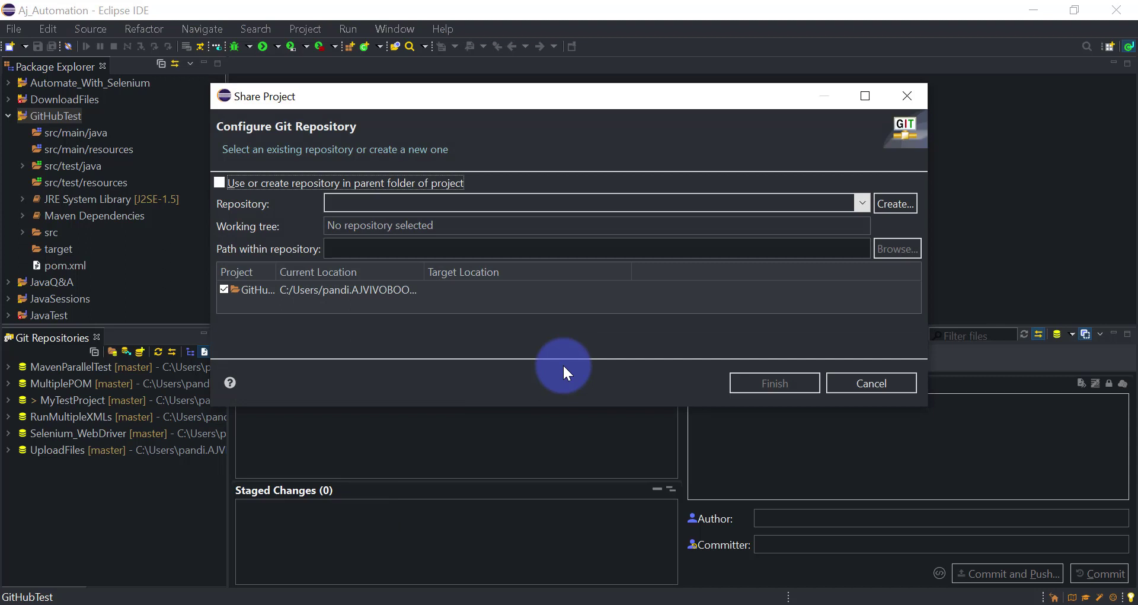
left_click(219, 182)
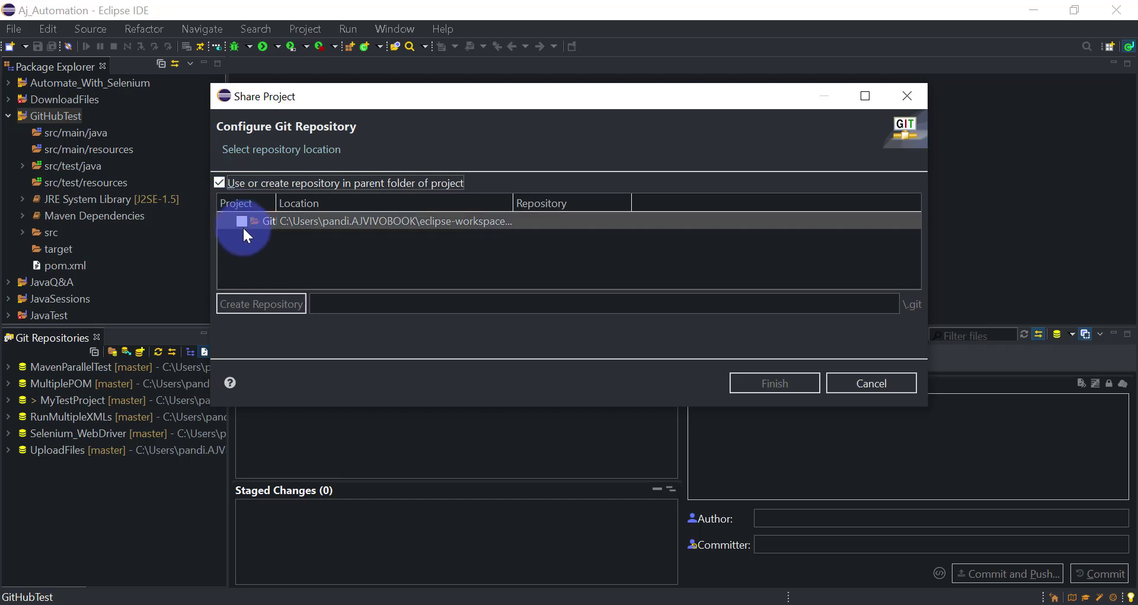
left_click(243, 220)
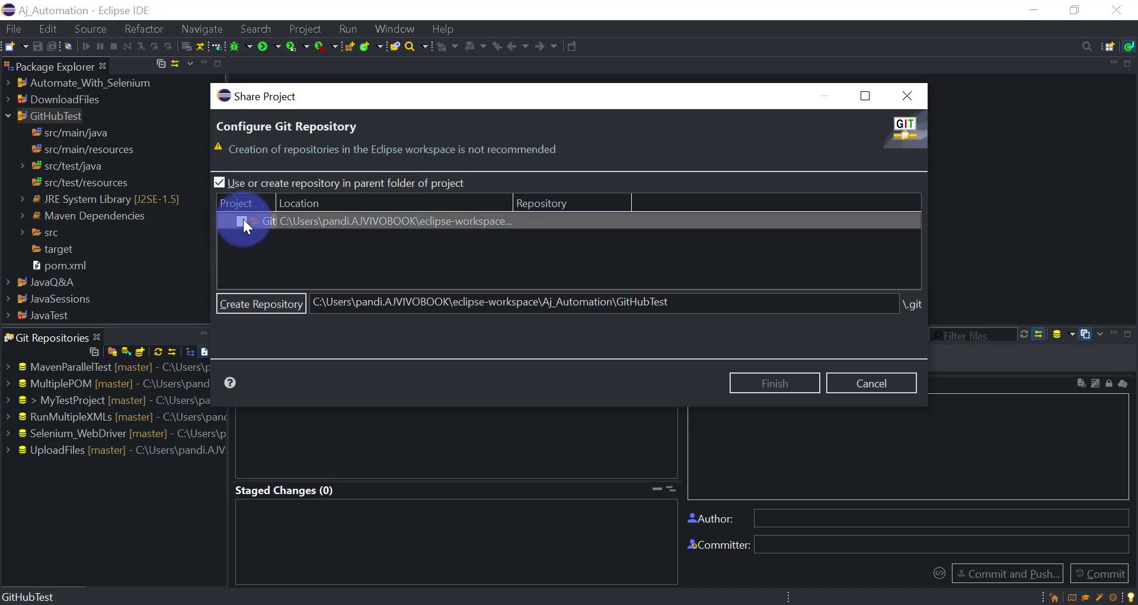
left_click(261, 304)
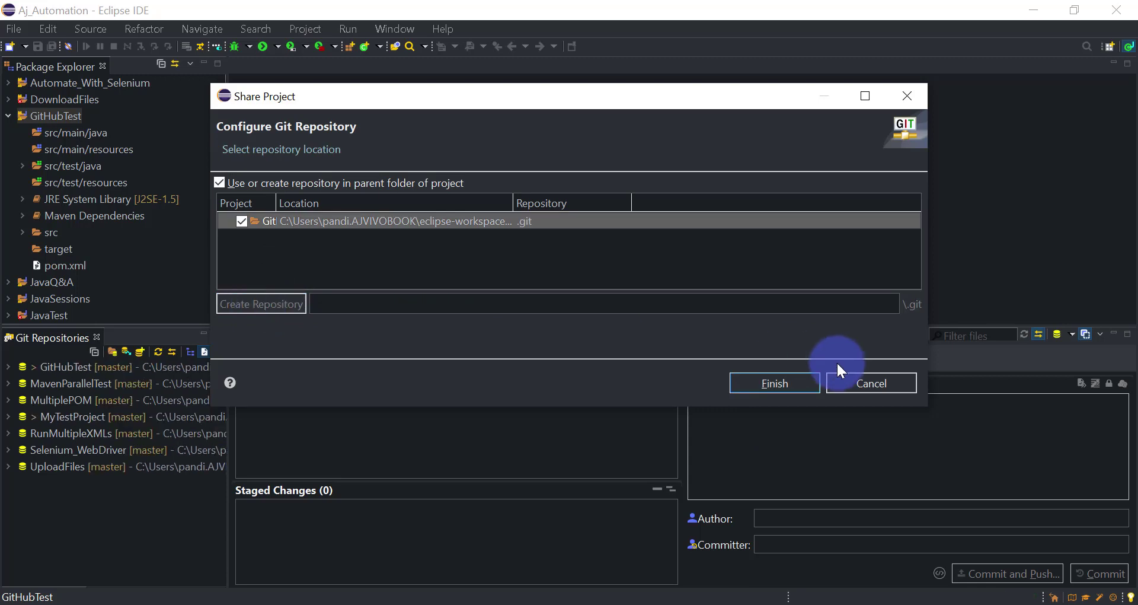
left_click(773, 384)
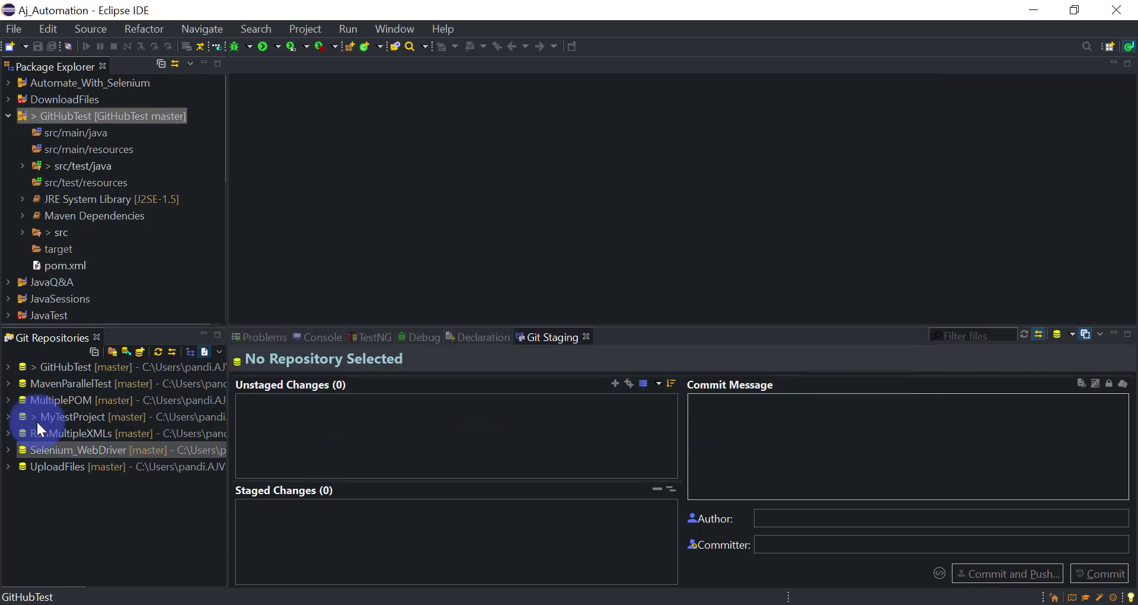
key("alt")
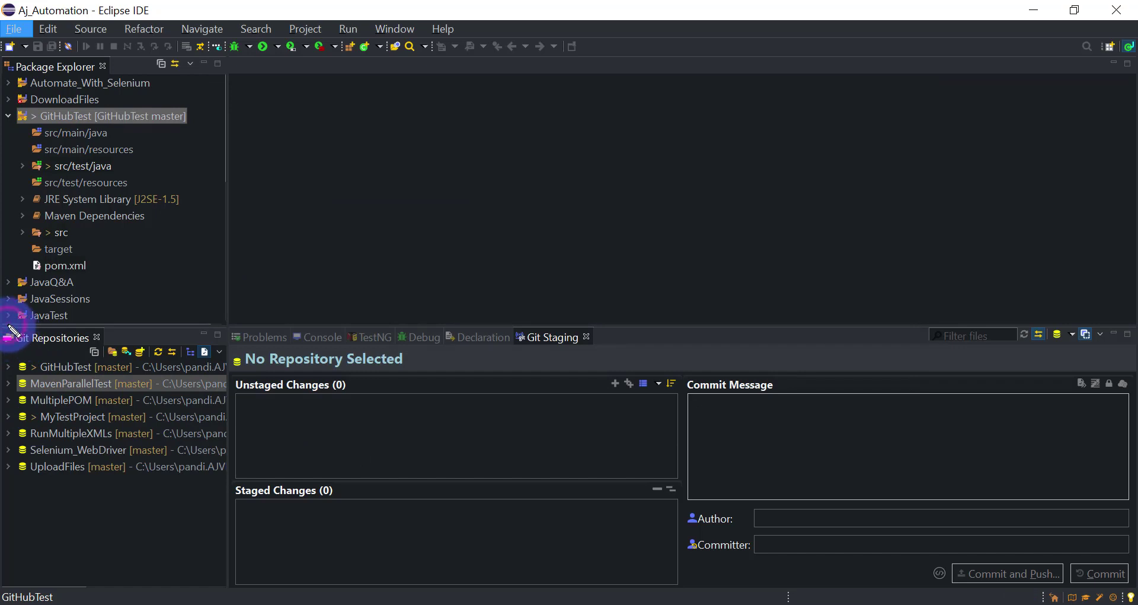
left_click_drag(7, 326, 112, 346)
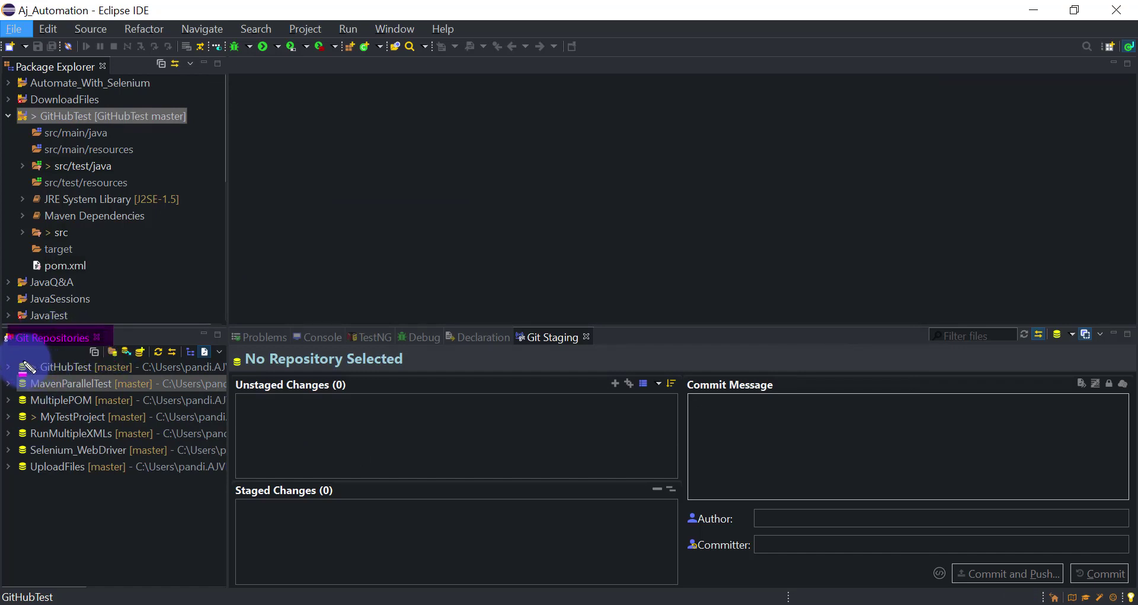
mouse_move(23, 359)
left_mouse_down()
mouse_move(124, 379)
mouse_move(218, 377)
left_mouse_up()
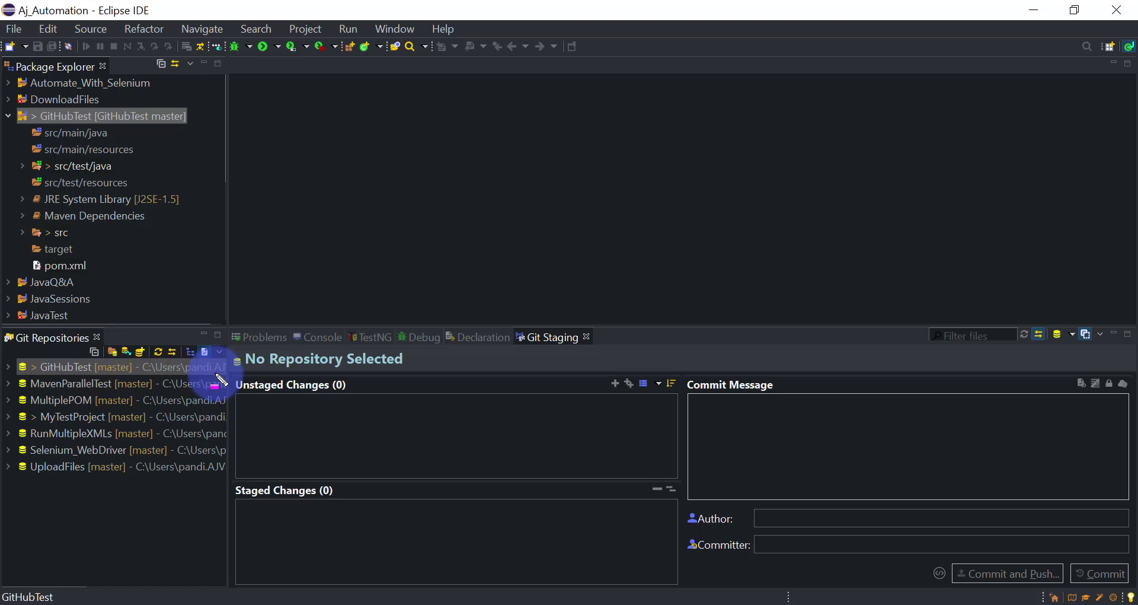
Load the GitHubTest repository into Git Staging and review its unstaged files, including pom.xml and Test1.java
left_click(30, 368)
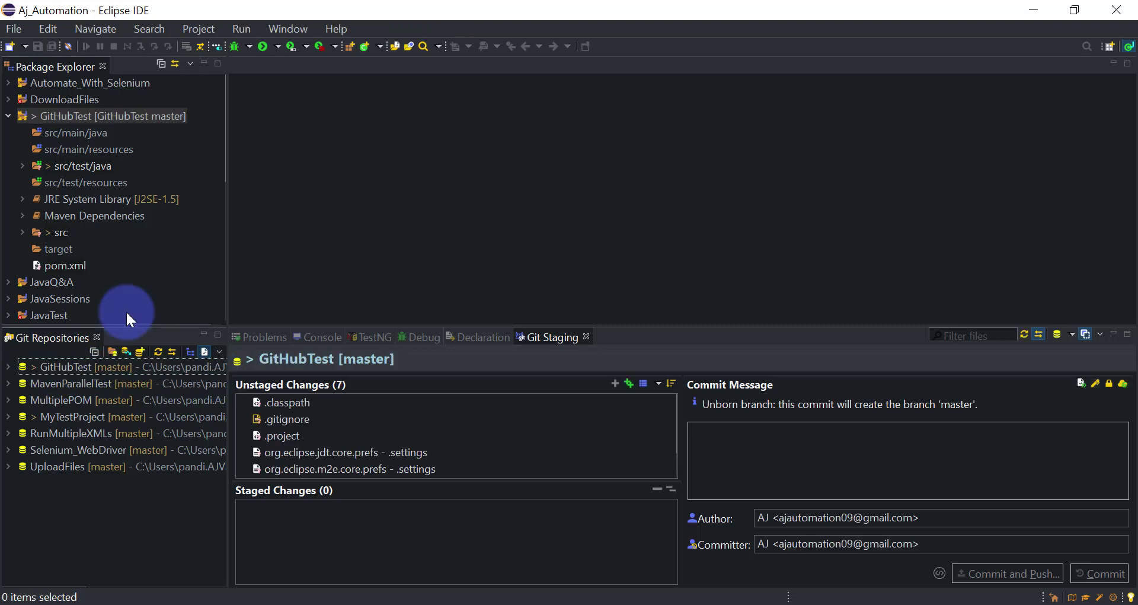
left_click(150, 116)
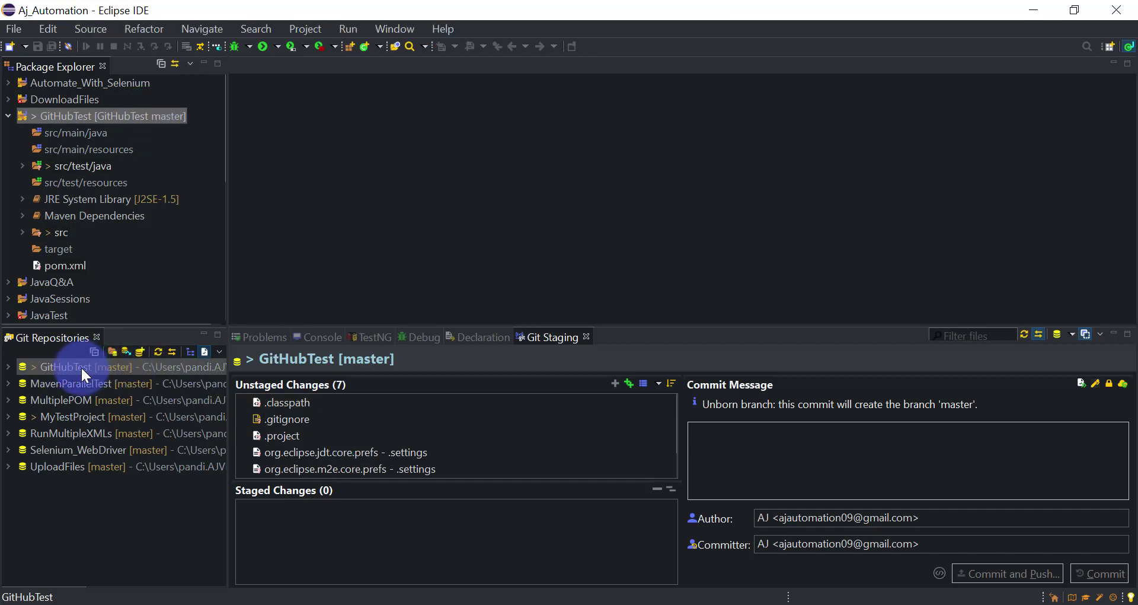
left_click(331, 408)
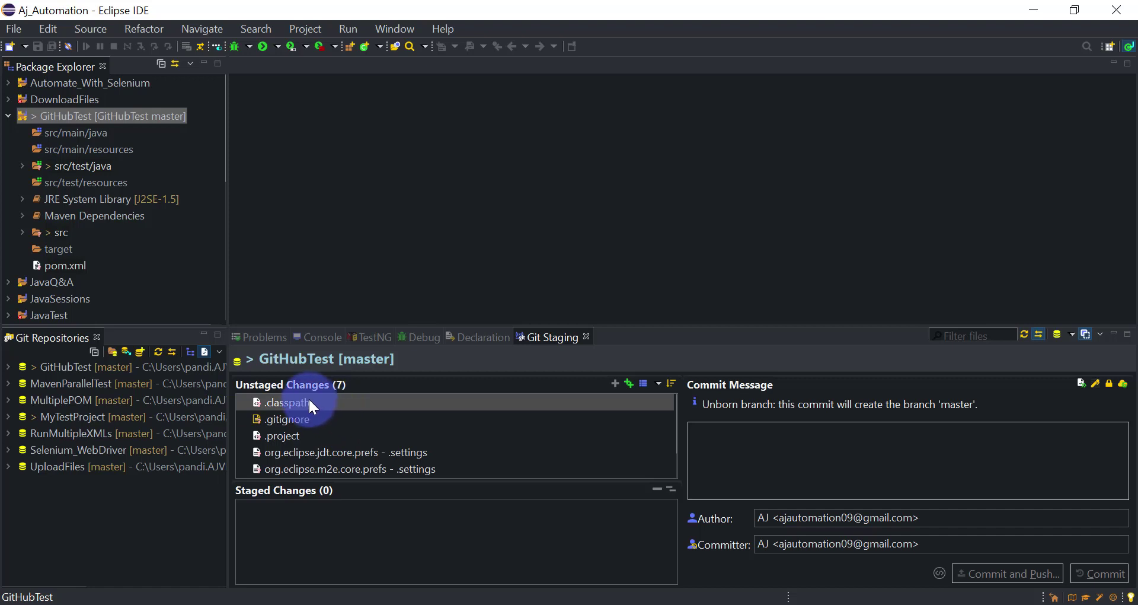
left_click(327, 419)
left_click(322, 437)
scroll(323, 441, "down", 1)
left_click(323, 441)
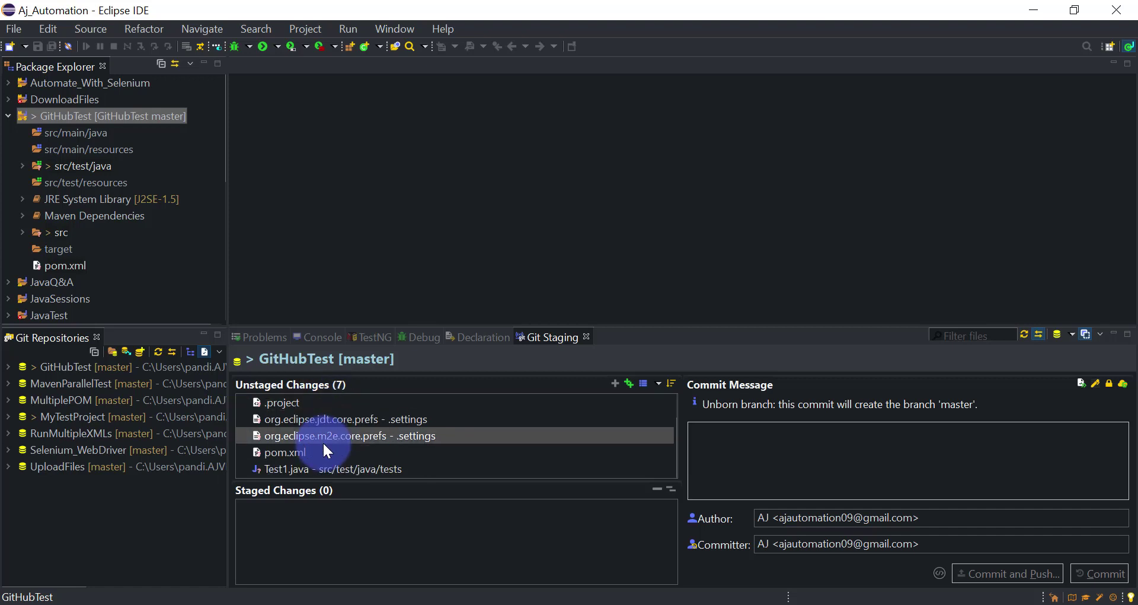
left_click(319, 454)
left_click(305, 471)
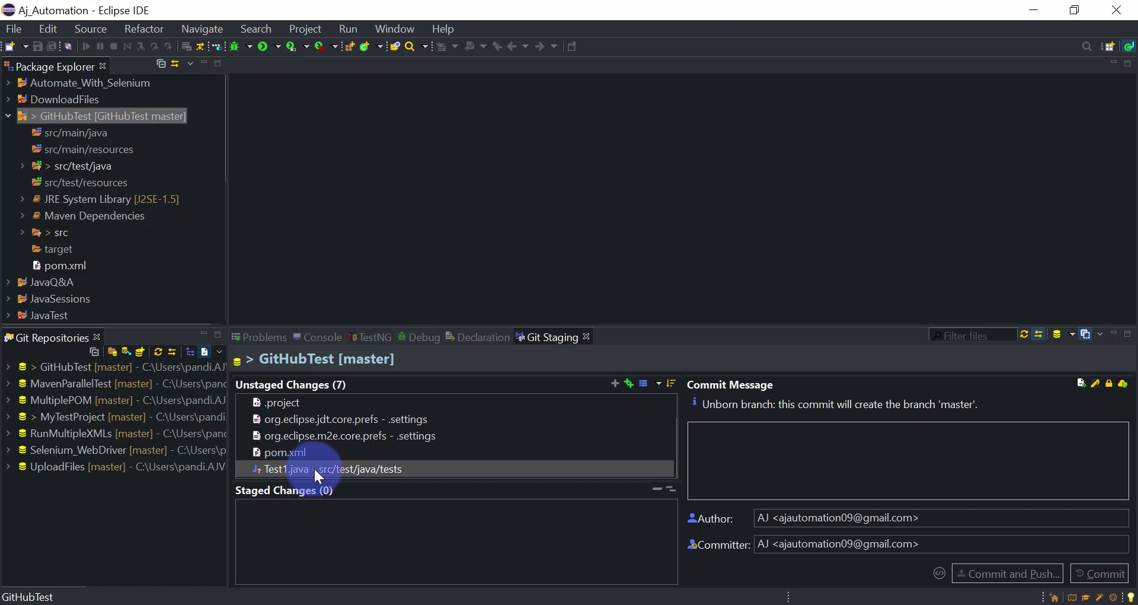
left_click(304, 452)
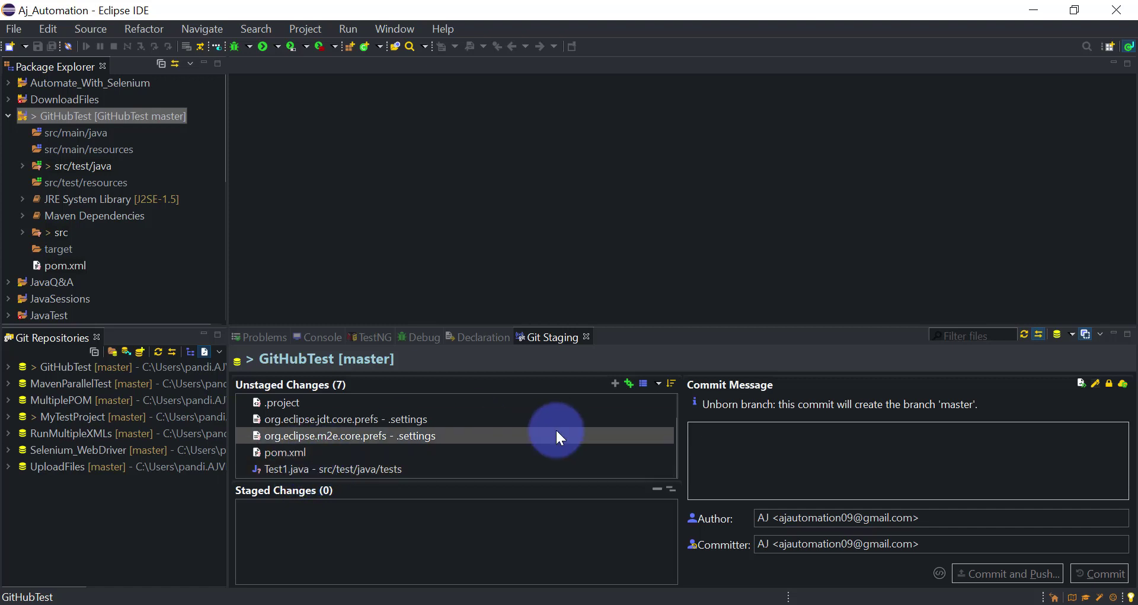
Stage all unstaged files and start a commit and push with the message "My First commit"
left_click(629, 382)
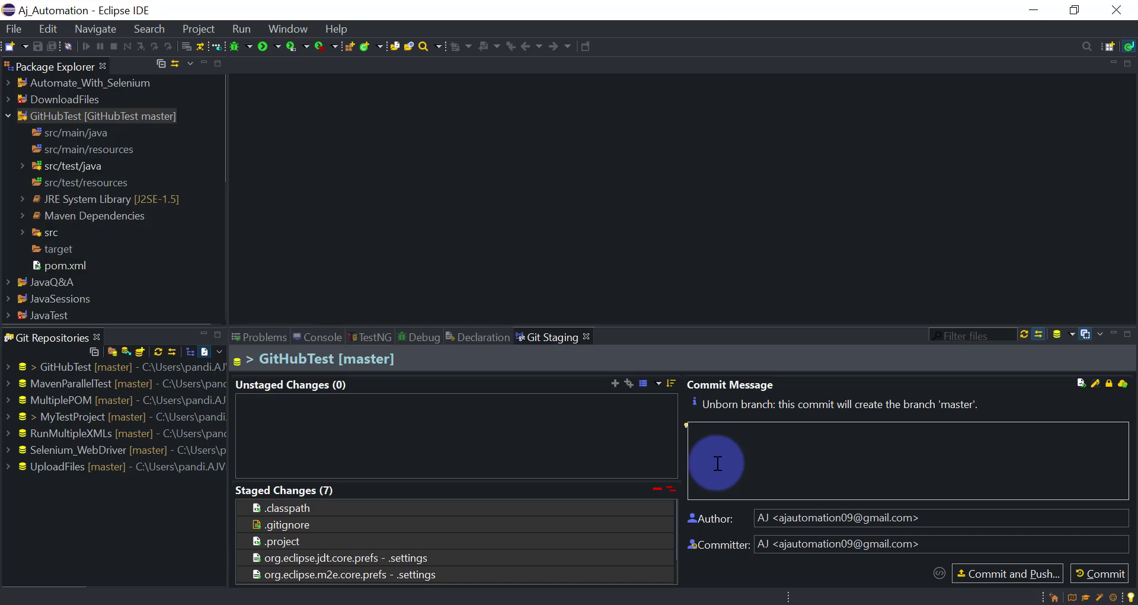
type("My First commit")
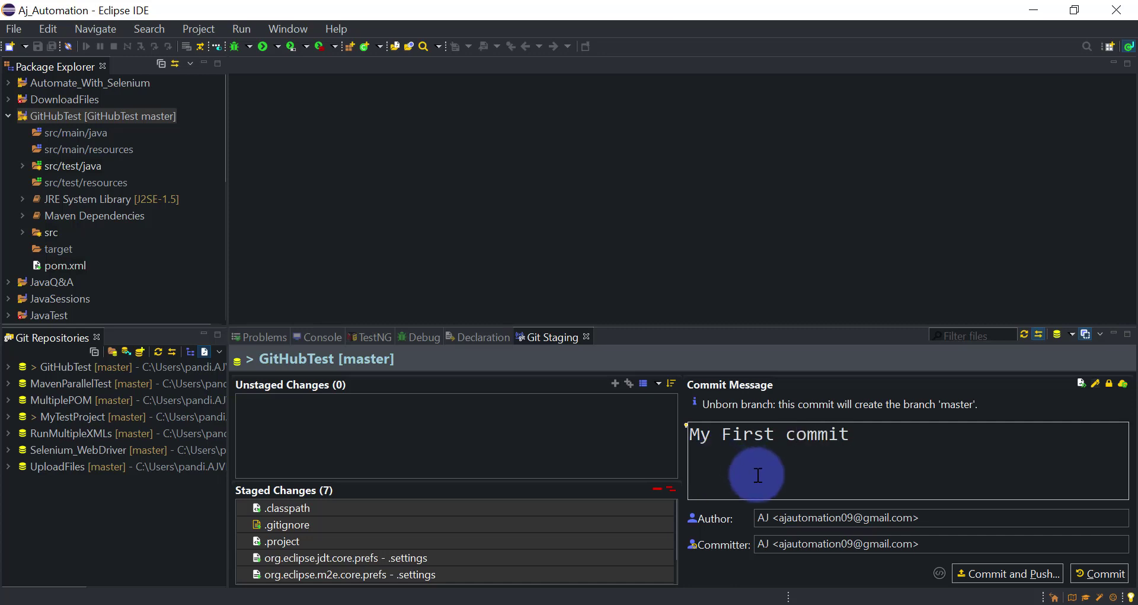
left_click(986, 574)
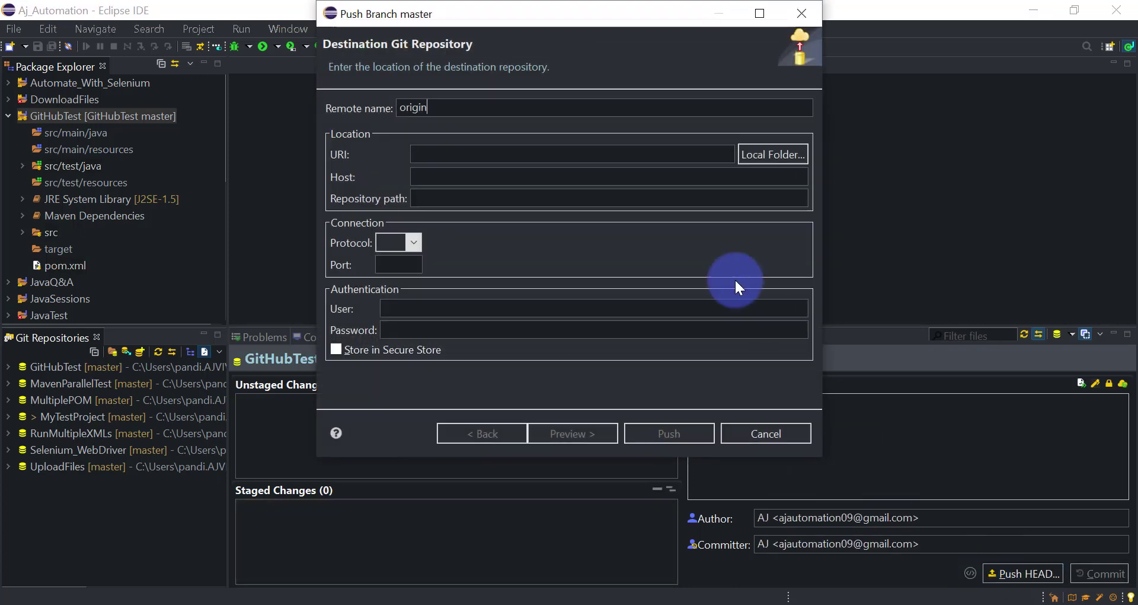
Set the push destination URI to the GitHubTest repository's SSH address from GitHub, with ssh as the protocol
left_click(450, 155)
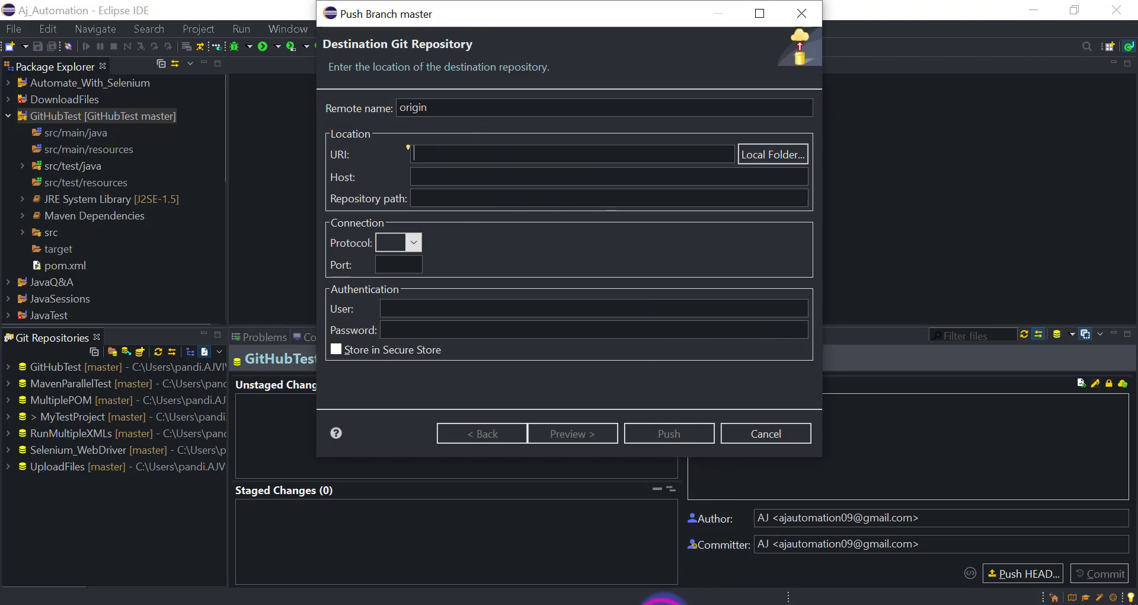
left_click(662, 604)
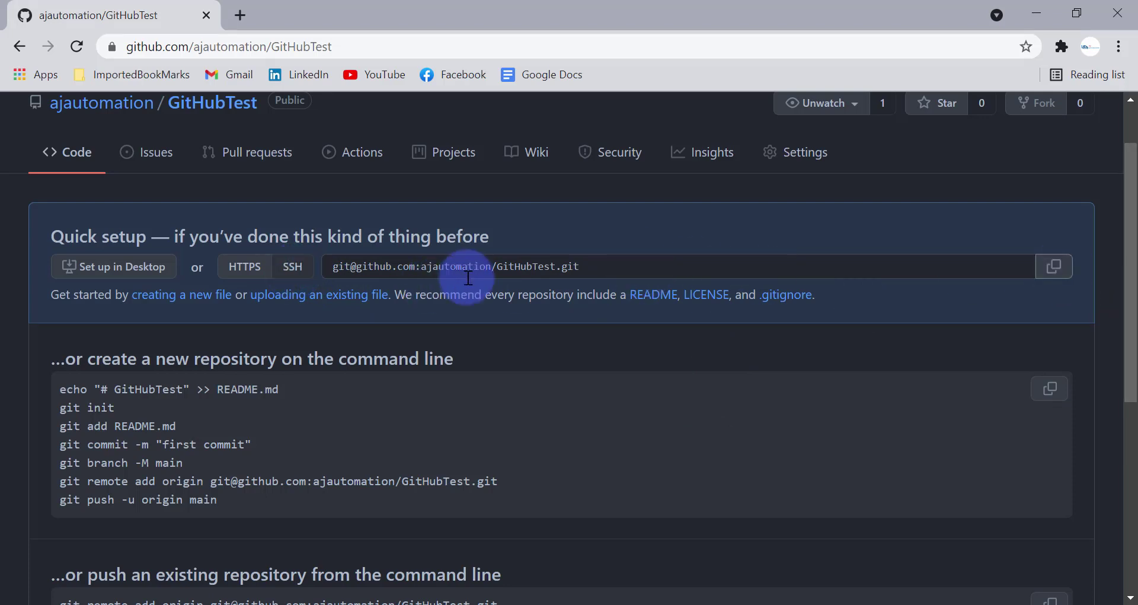
left_click(745, 603)
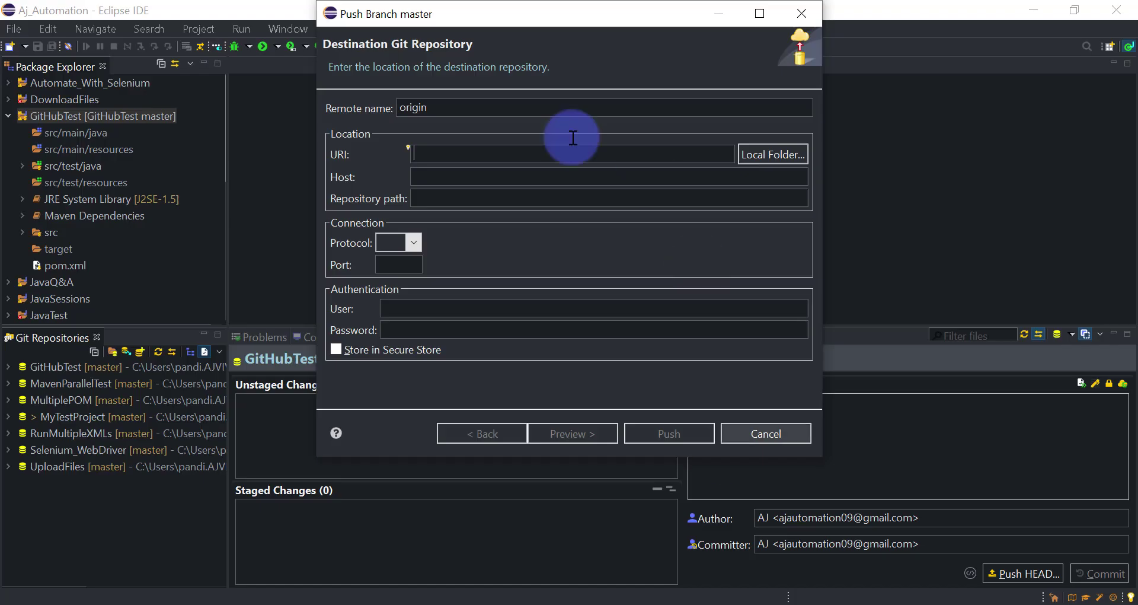
key("ctrl+v")
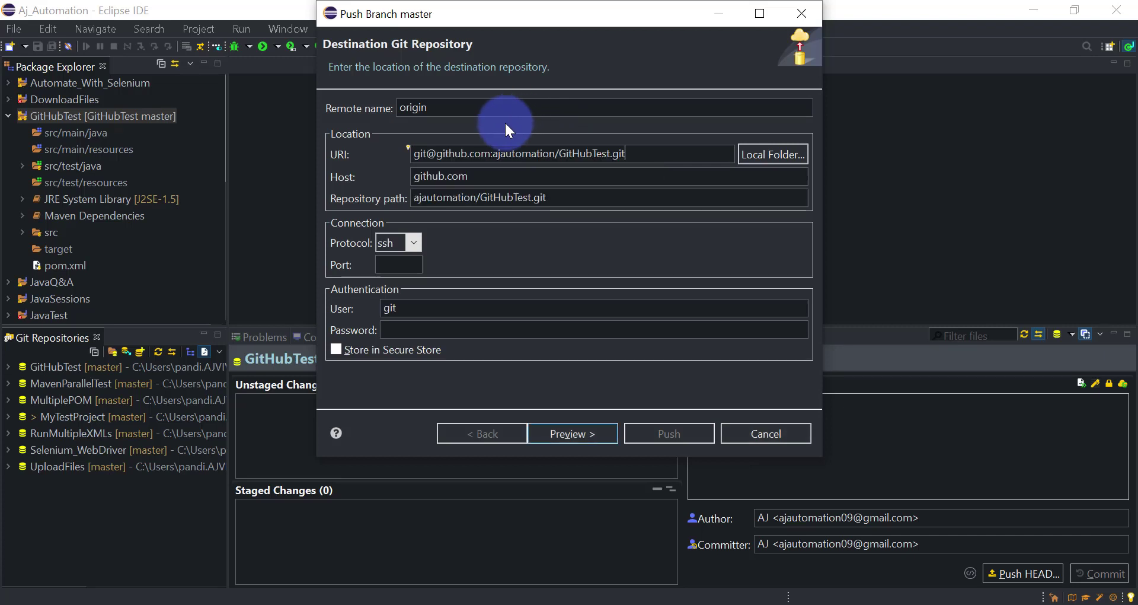
left_click(409, 244)
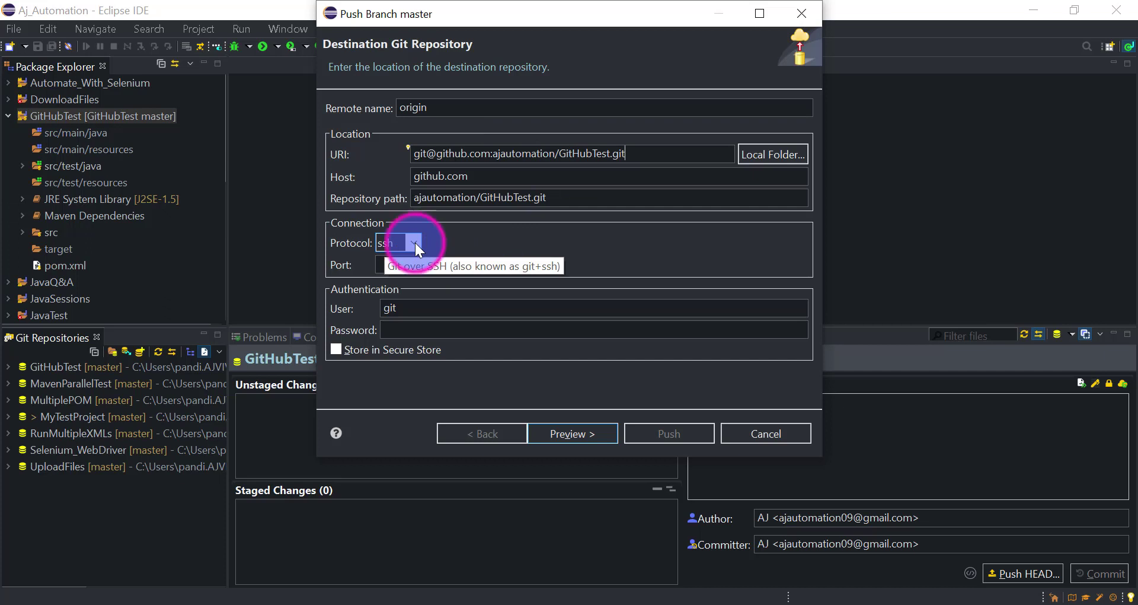
left_click(415, 243)
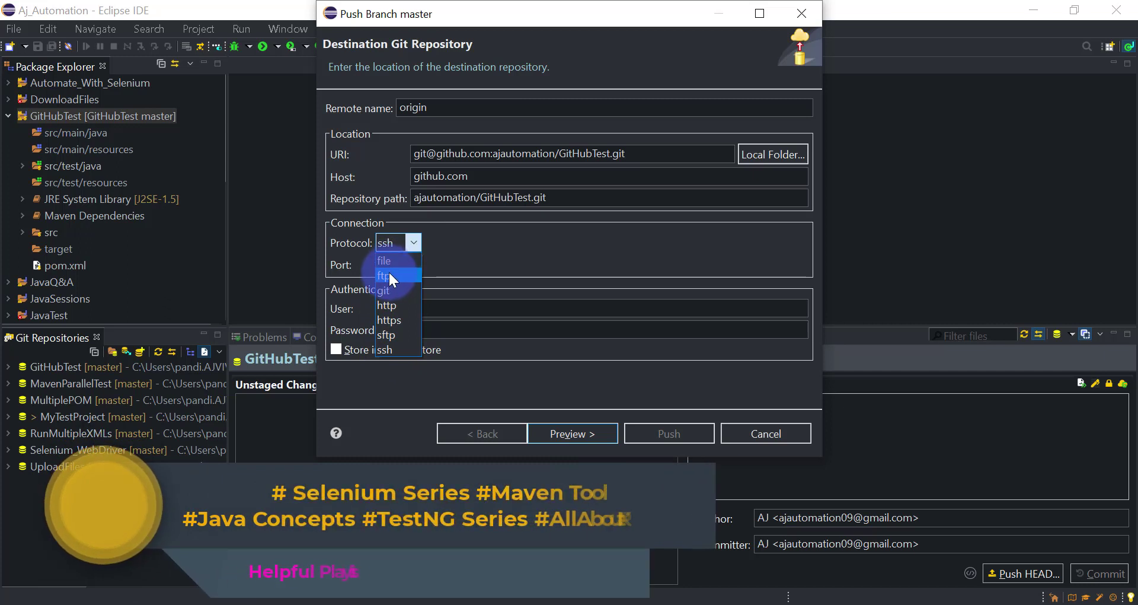
left_click(393, 349)
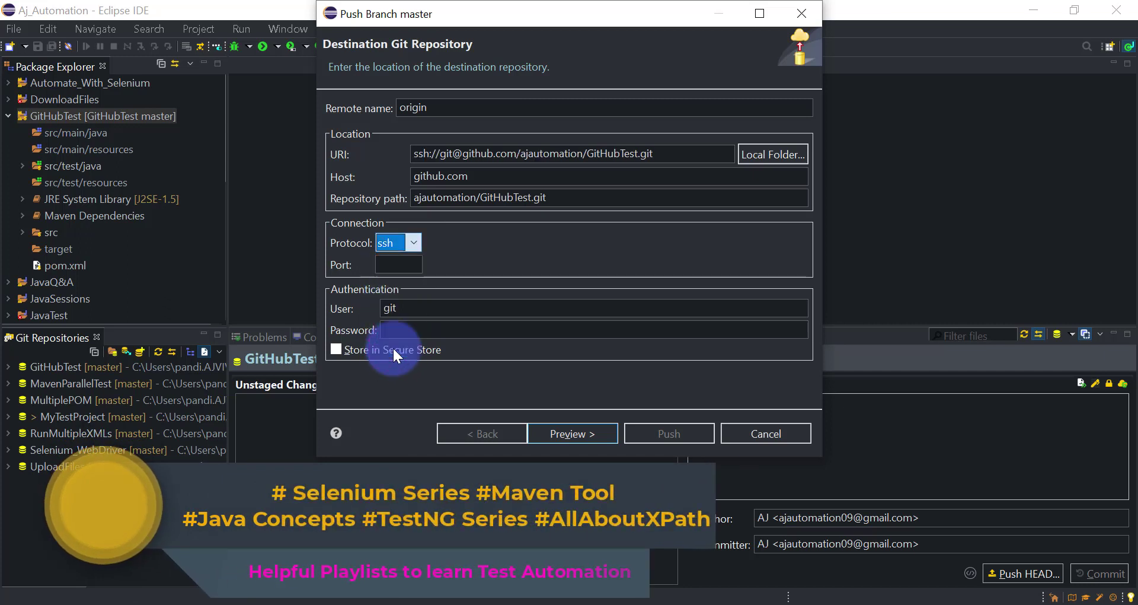
Proceed to the branch settings, accepting and storing the github.com host key and creating the known_hosts file
left_click(571, 433)
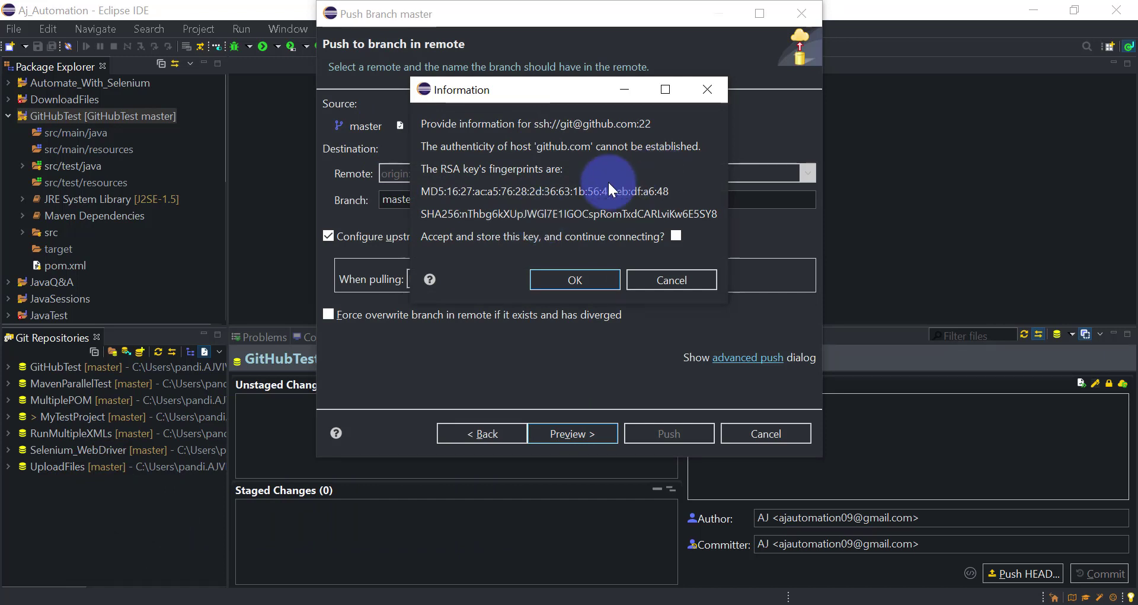
left_click(676, 236)
left_click(559, 282)
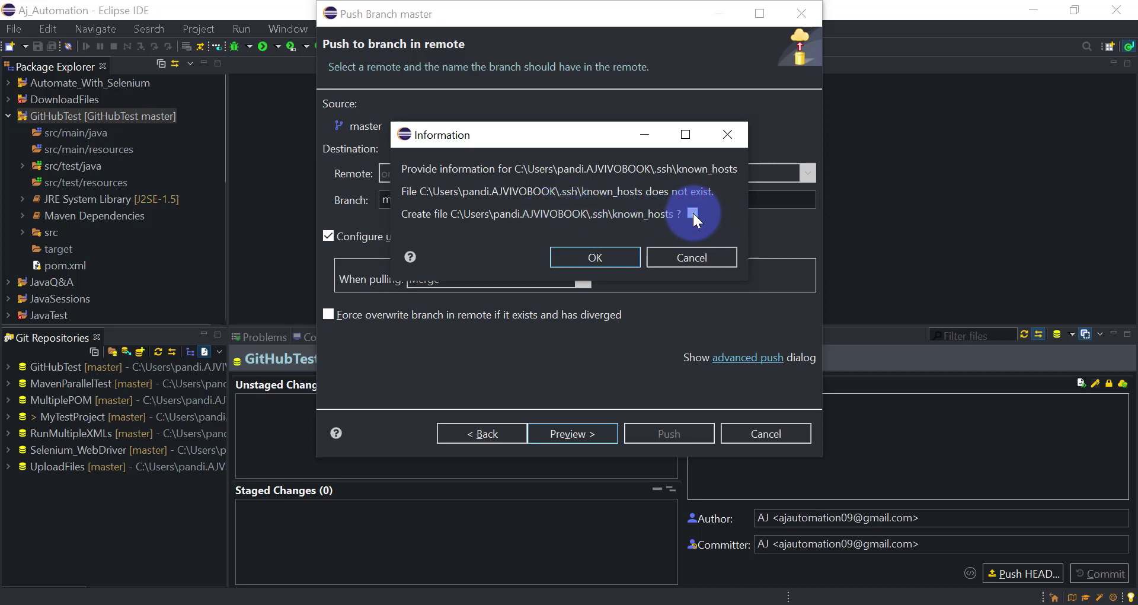
left_click(595, 250)
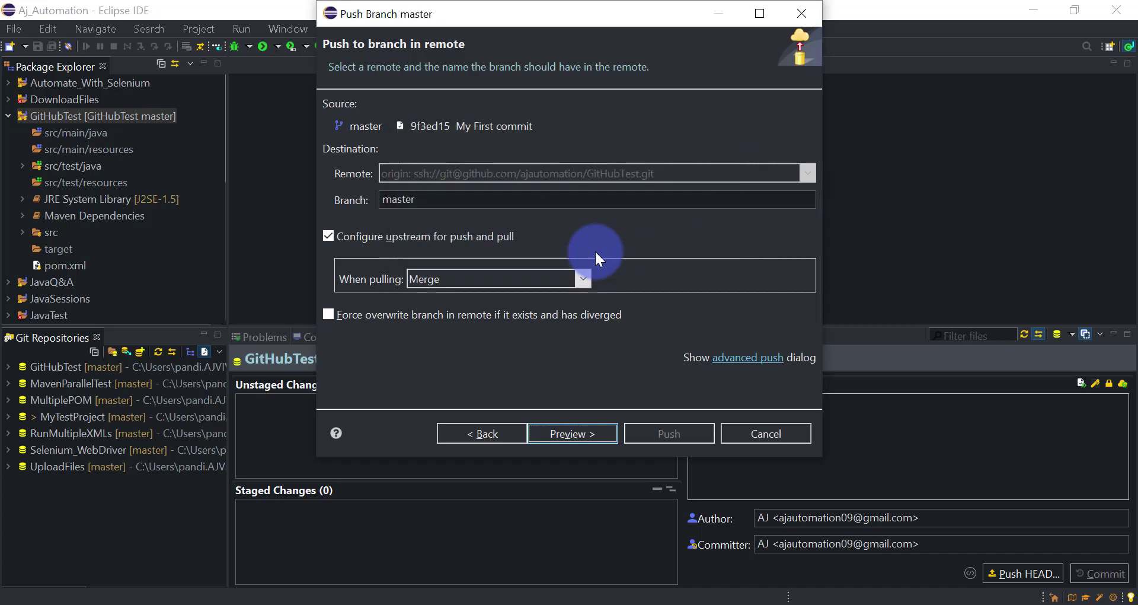
Preview the push of master to the remote master branch, check the GitHub repository page, and push the branch
left_click(578, 436)
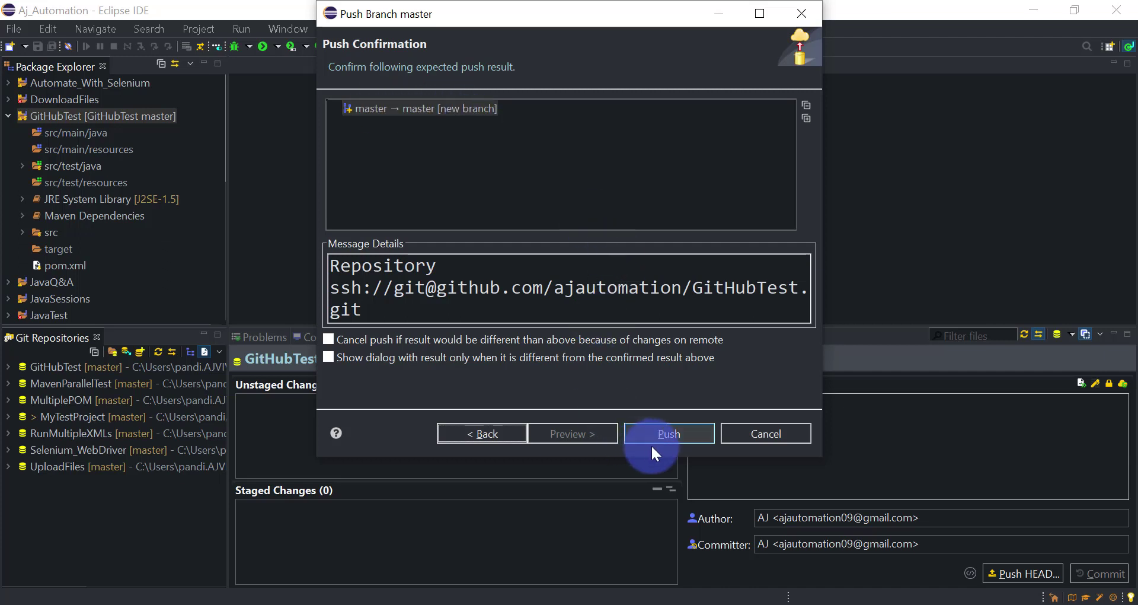
left_click(673, 432)
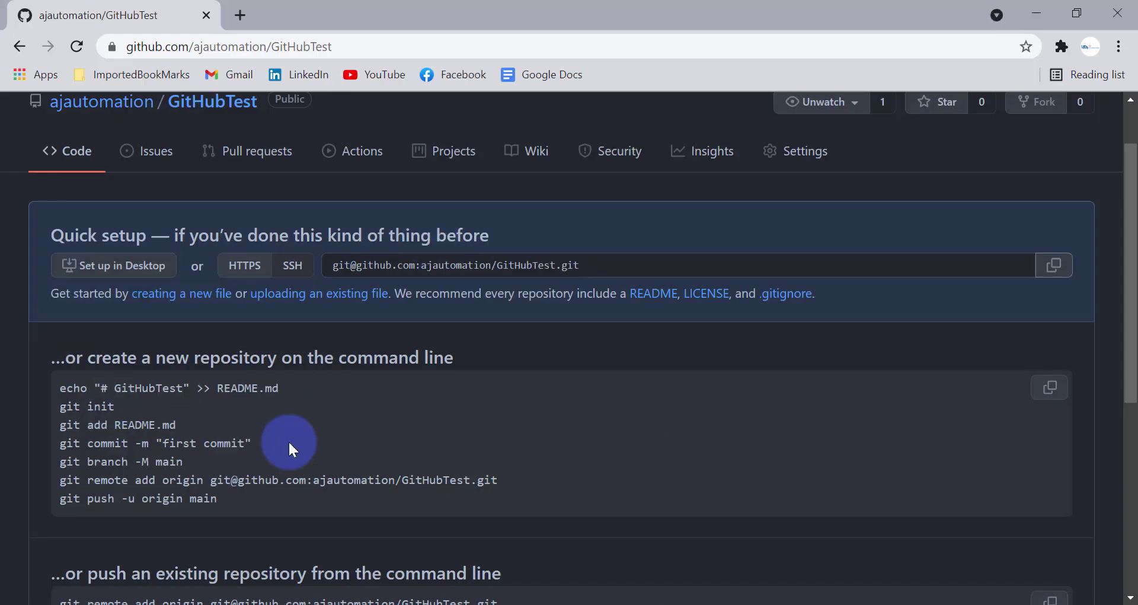
scroll(288, 440, "down", 6)
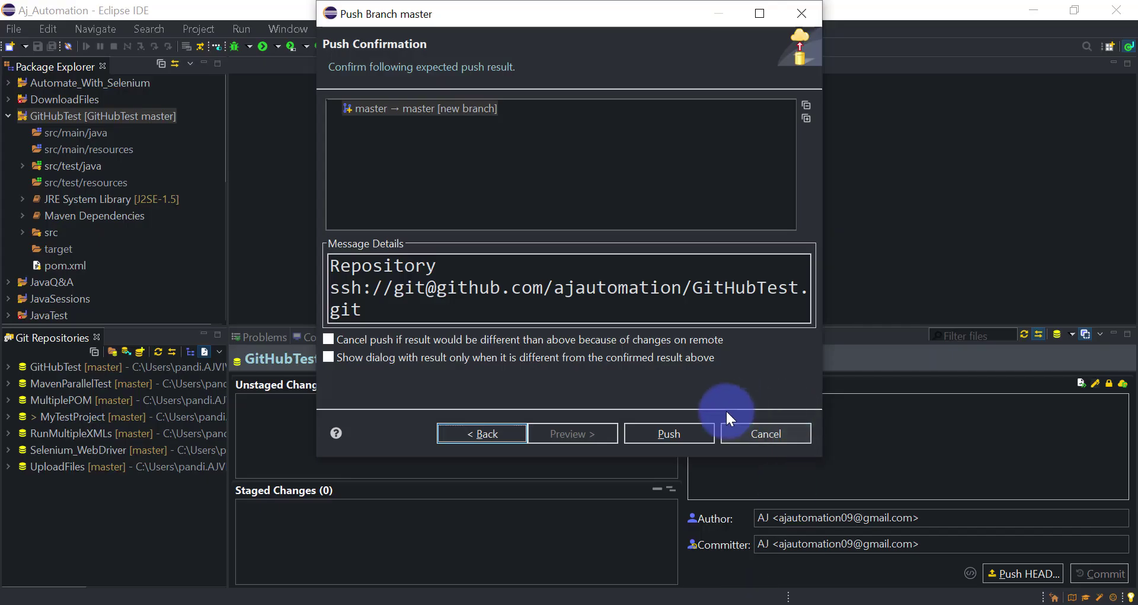
left_click(665, 431)
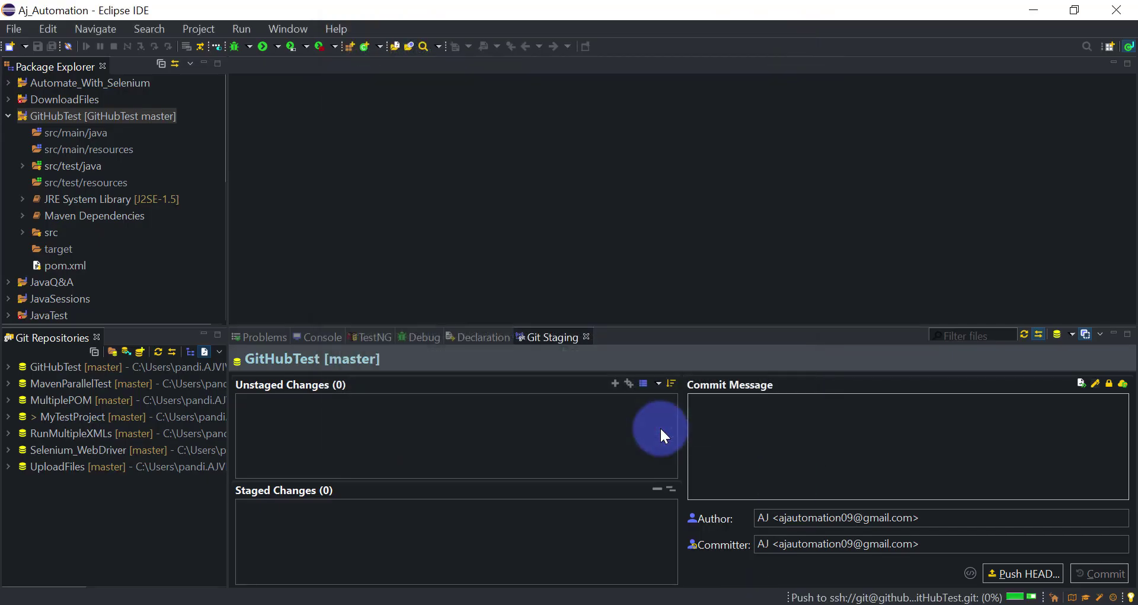
left_click(65, 216)
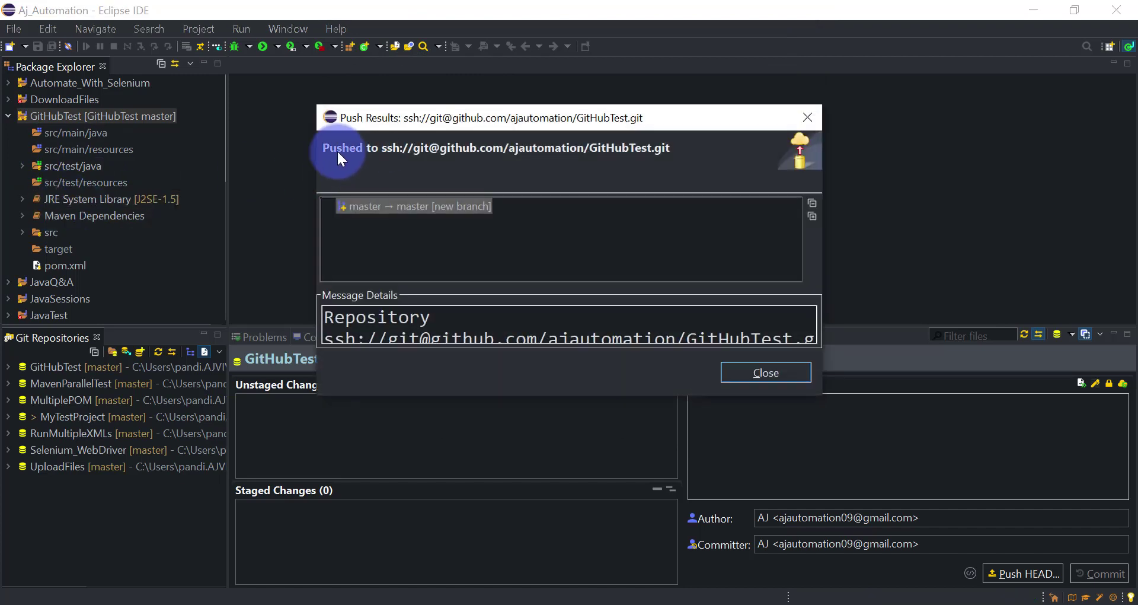
Review the GitHubTest repository address in the push results and close the results
mouse_move(315, 136)
left_mouse_down()
mouse_move(503, 170)
mouse_move(712, 168)
left_mouse_up()
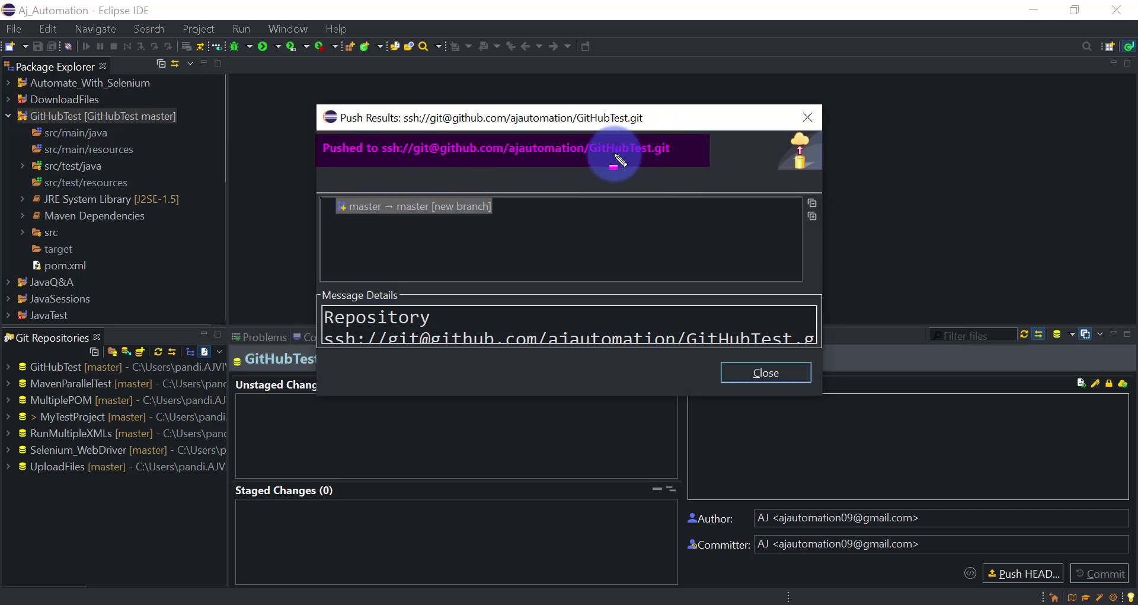
key("Escape")
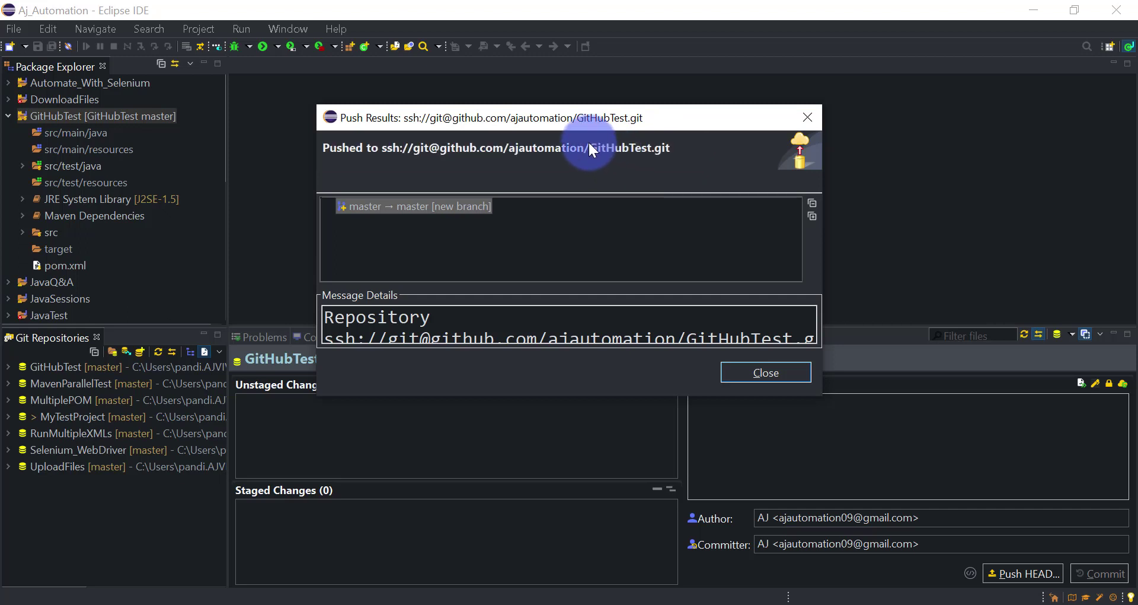
left_click(589, 135)
left_click_drag(589, 135, 695, 169)
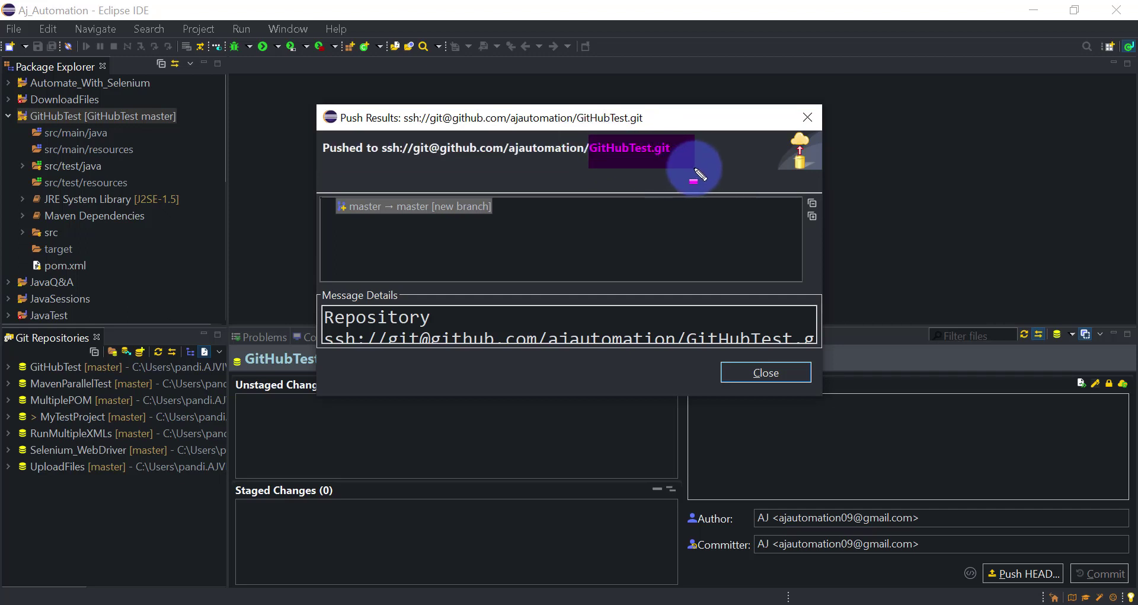
key("Escape")
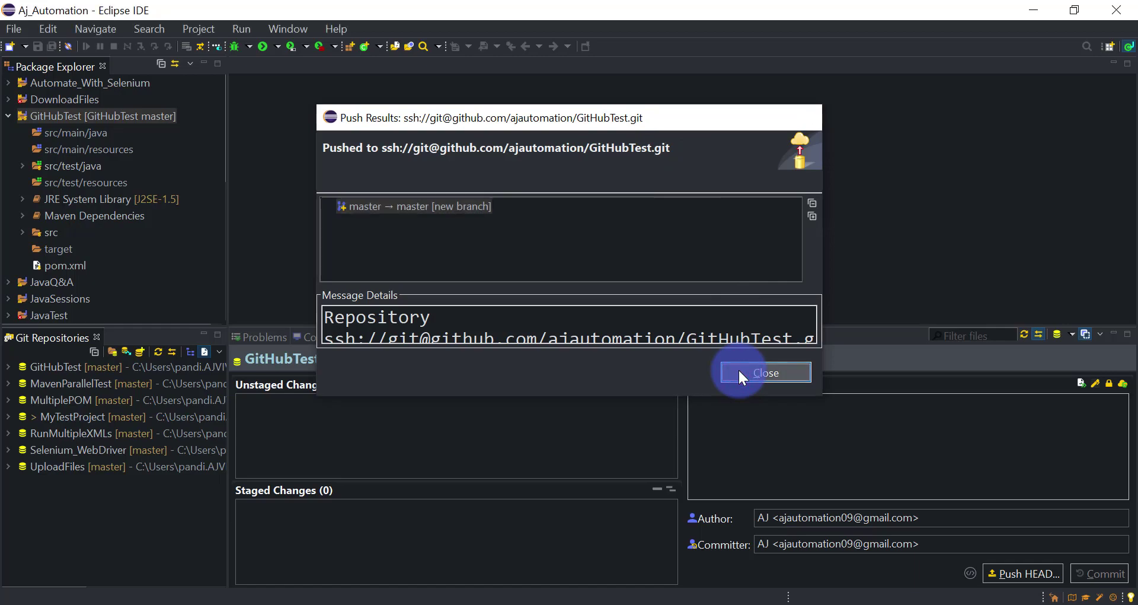
left_click(738, 368)
Switch to the browser, reload the GitHubTest repository page on GitHub, and look through the pushed files and commit message
left_click(661, 604)
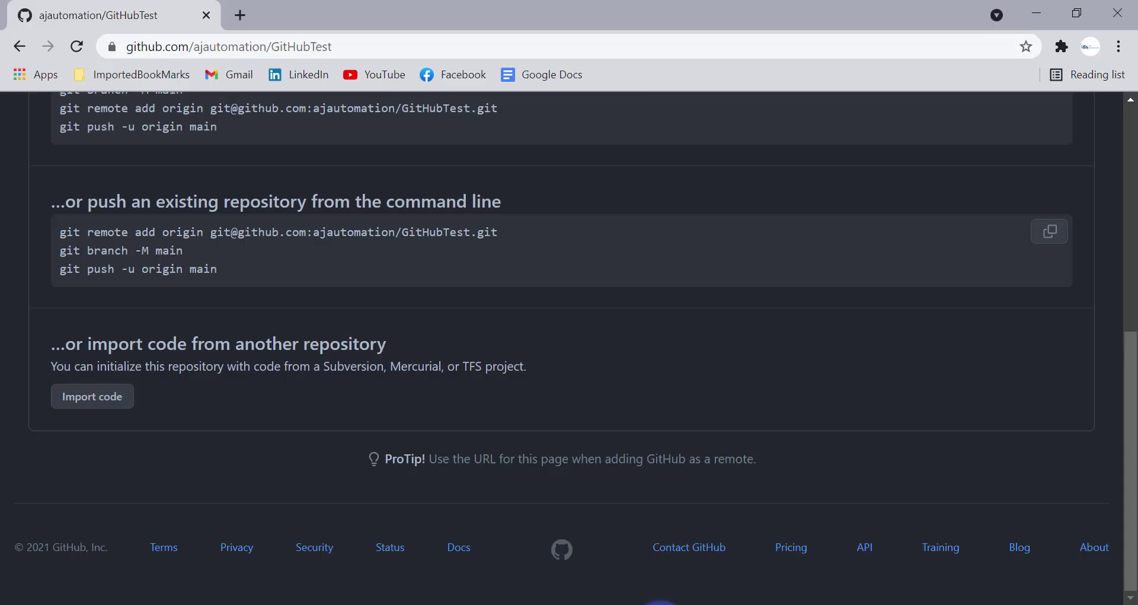
left_click(79, 48)
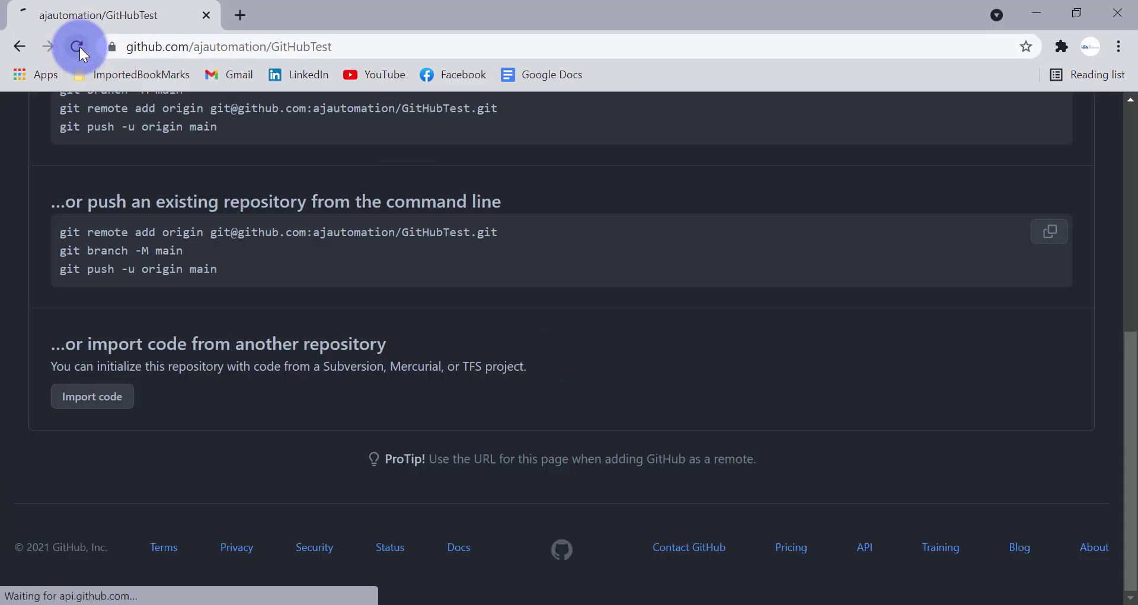
scroll(381, 363, "down", 4)
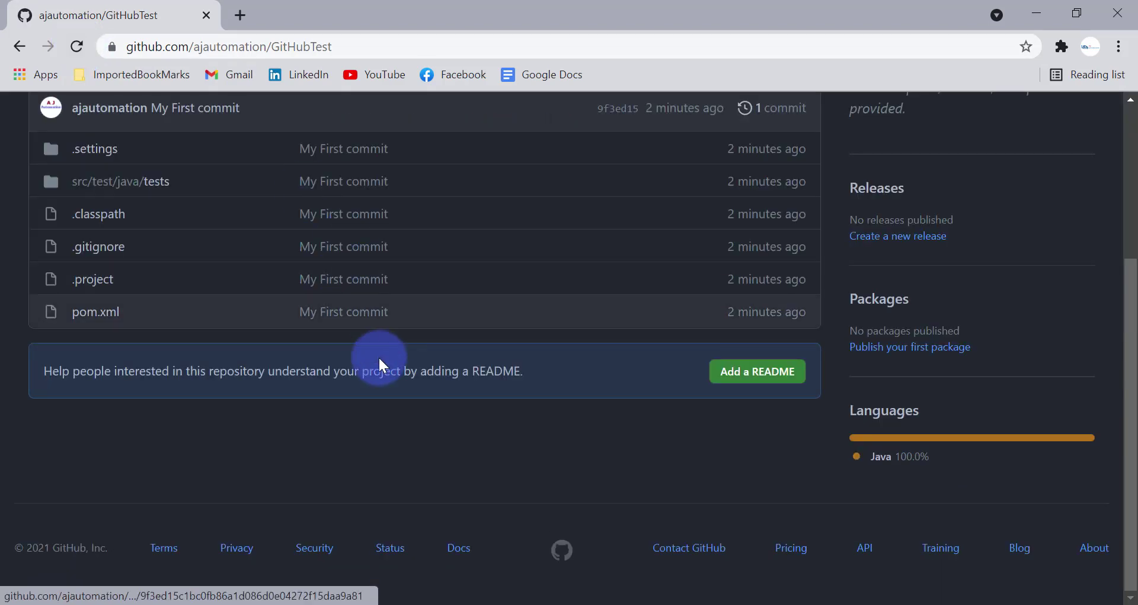
scroll(381, 364, "up", 4)
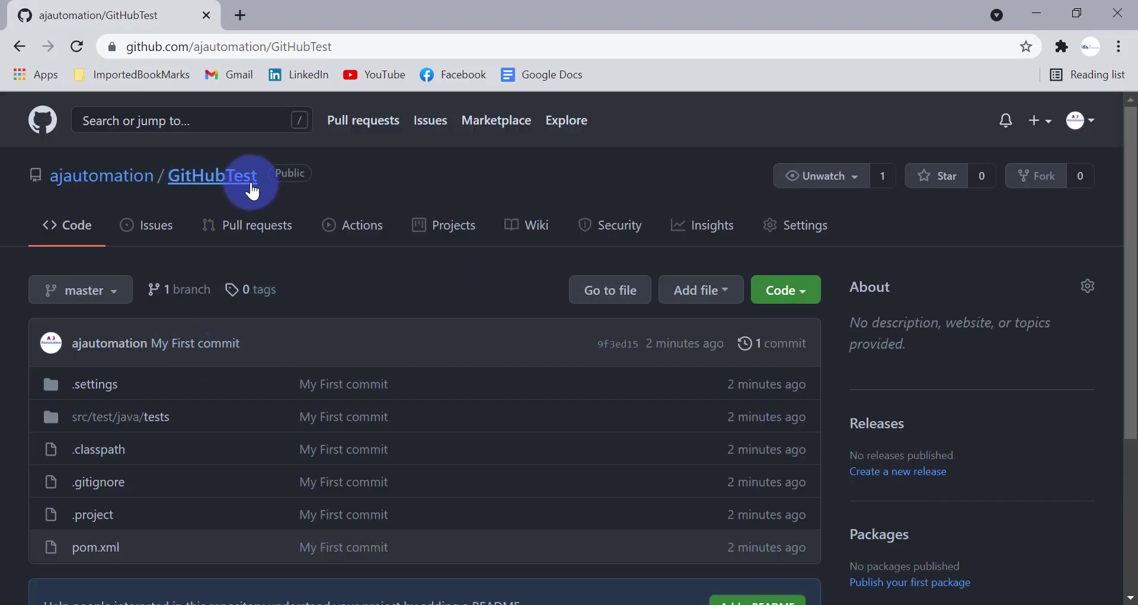
scroll(257, 194, "down", 1)
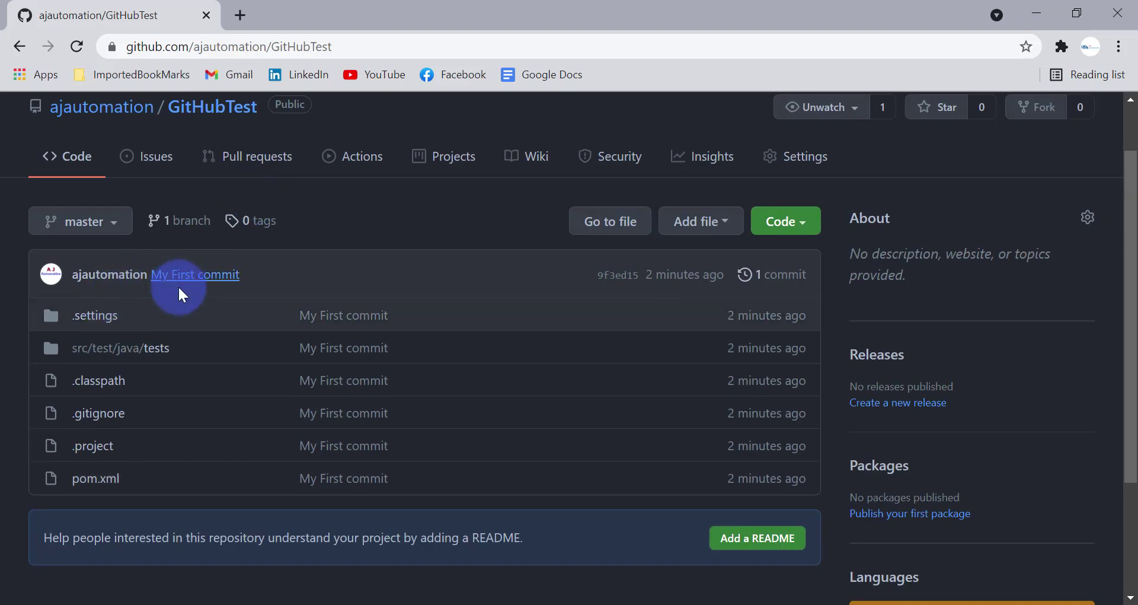
scroll(261, 343, "down", 1)
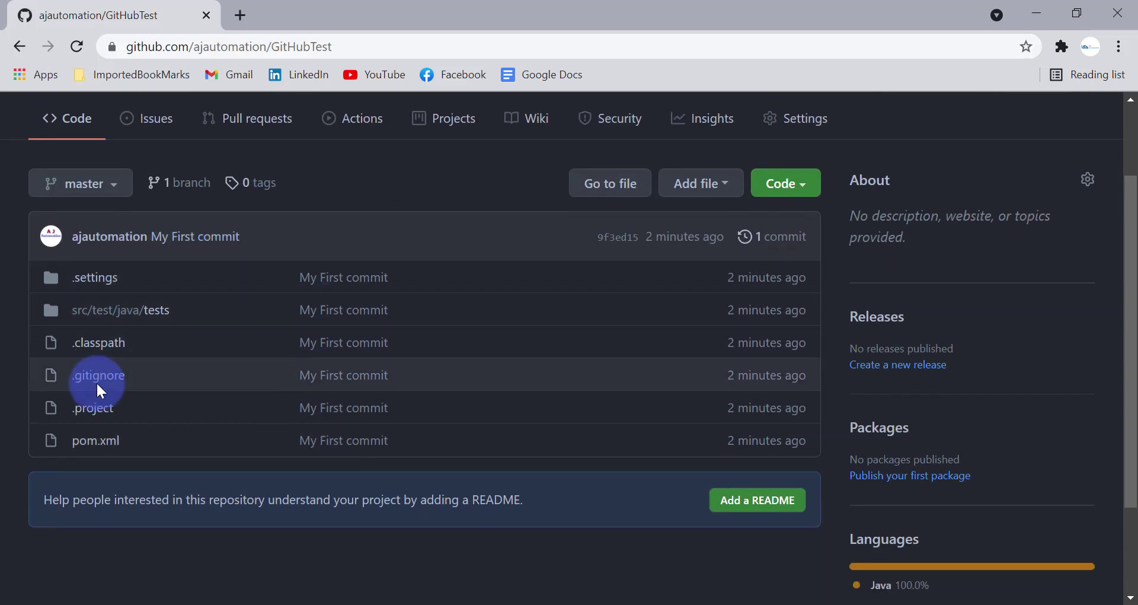
Open Test1.java from the src/test/java/tests folder of the GitHub repository and examine its code
left_click(136, 321)
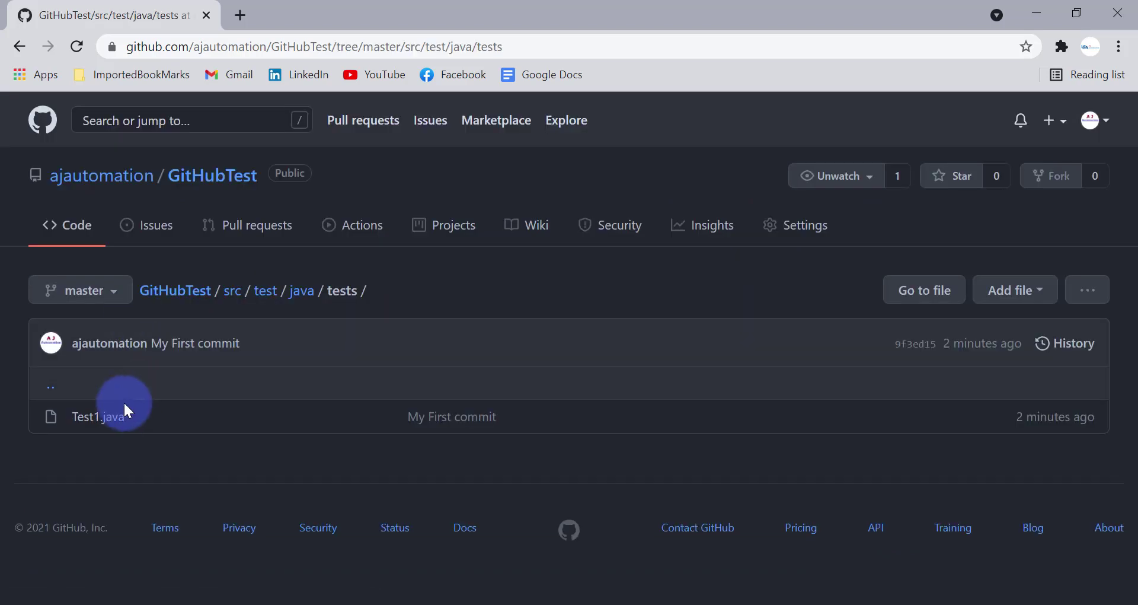
left_click(109, 418)
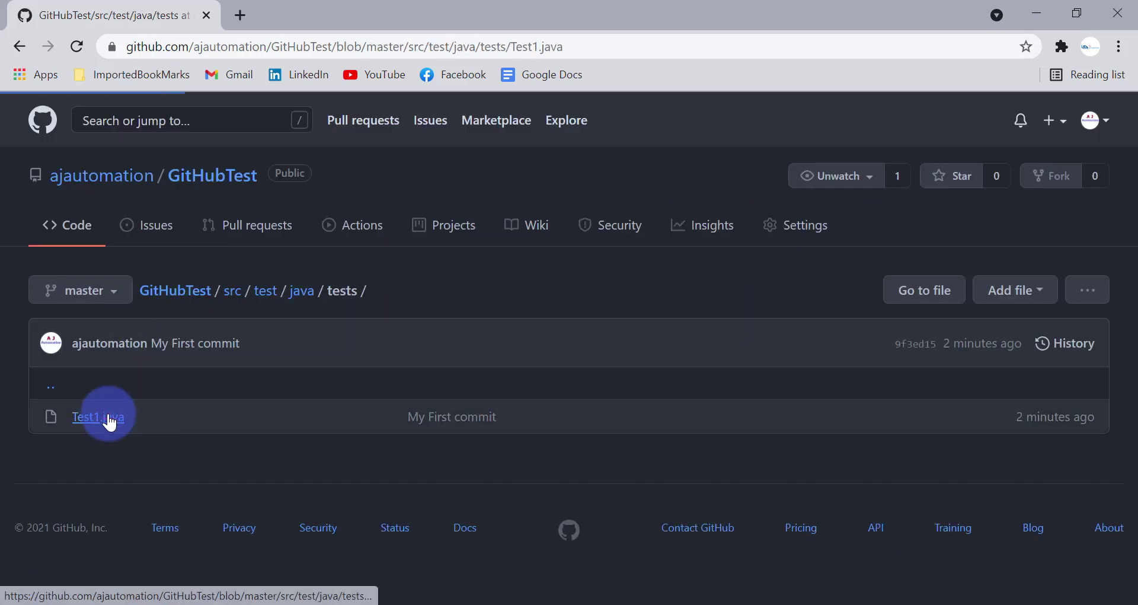
scroll(294, 439, "down", 3)
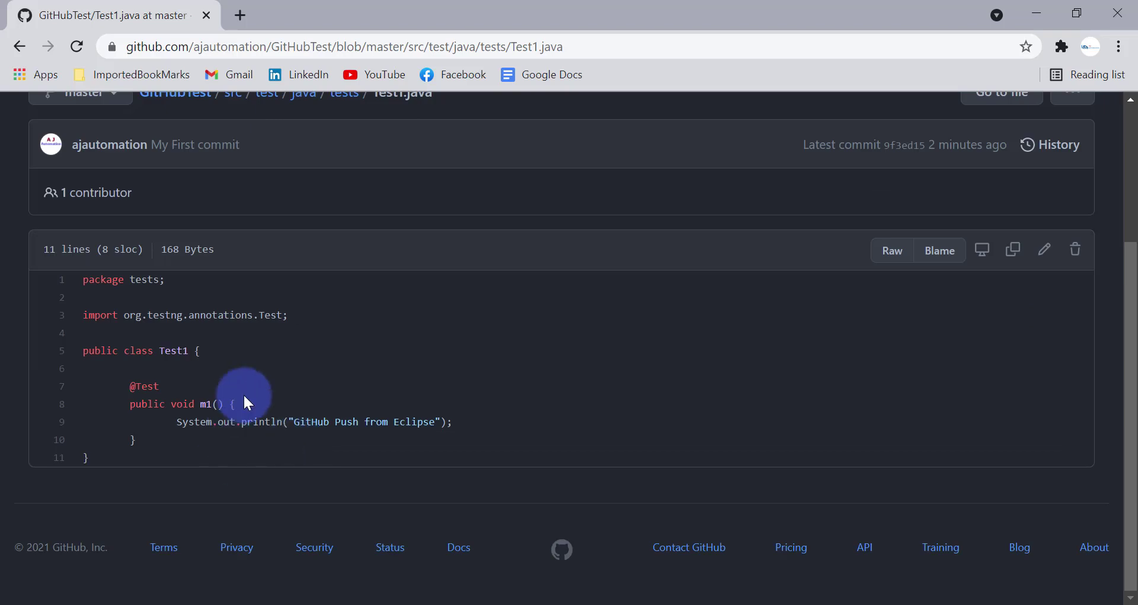
scroll(244, 396, "up", 1)
scroll(244, 396, "down", 1)
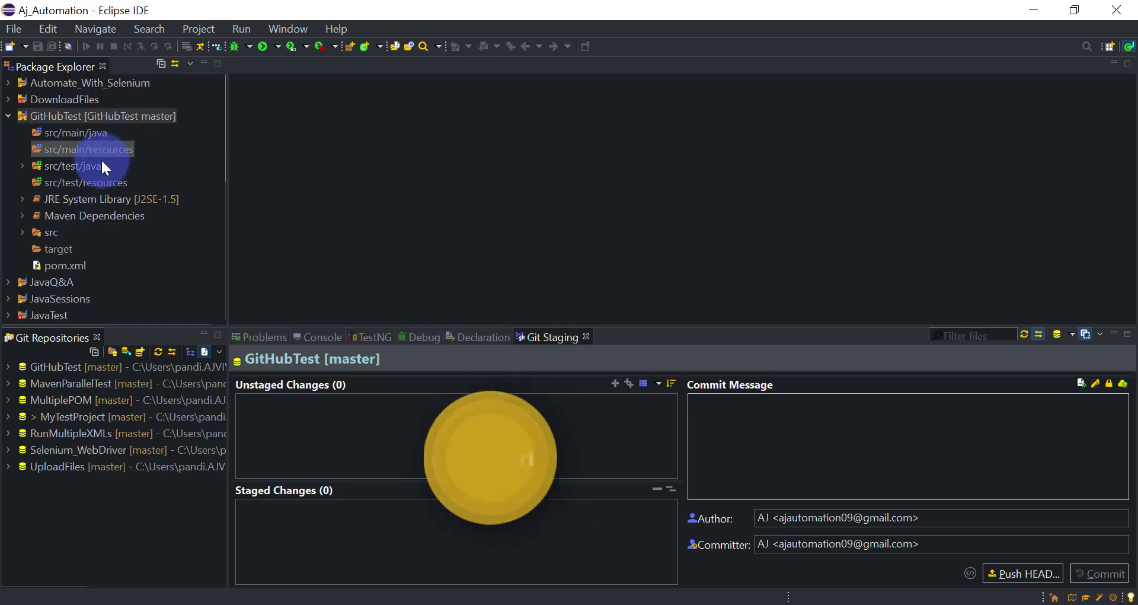
Switch to Eclipse and open Test1.java from the tests package under src/test/java in the GitHubTest project
left_click(88, 166)
double_click(88, 166)
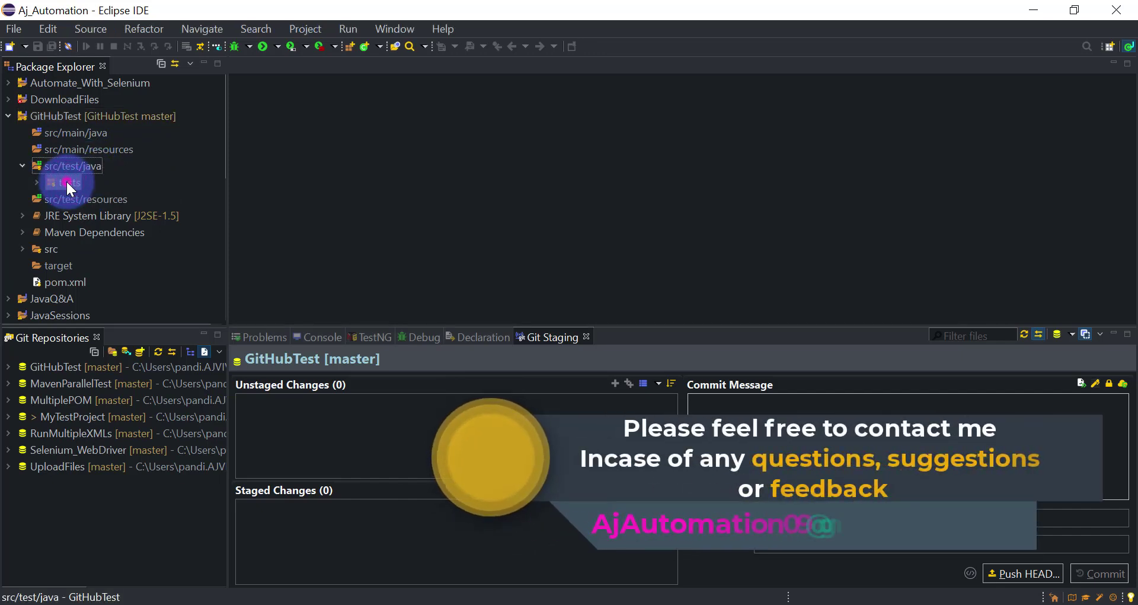
left_click(66, 179)
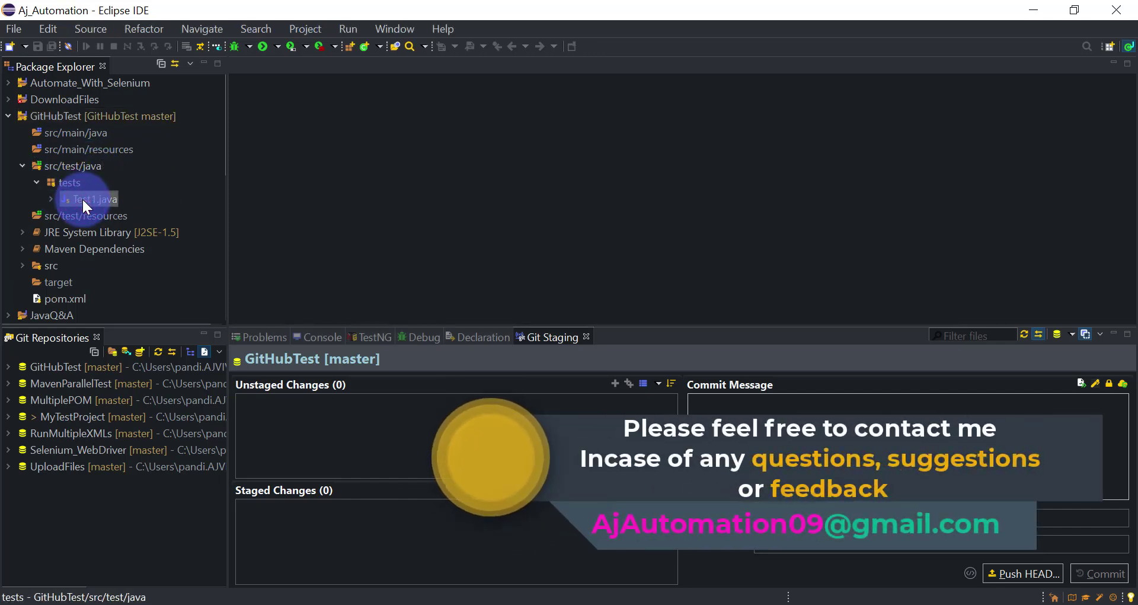
double_click(88, 198)
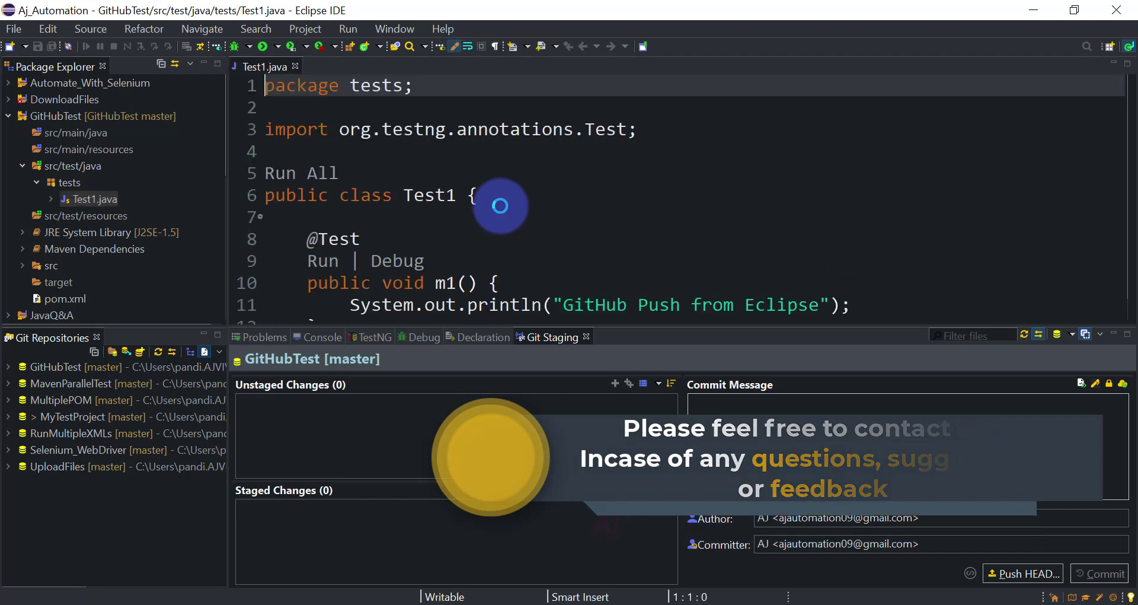
Duplicate the System.out.println line of method m1 directly below the original in Test1.java
scroll(385, 255, "down", 1)
double_click(353, 248)
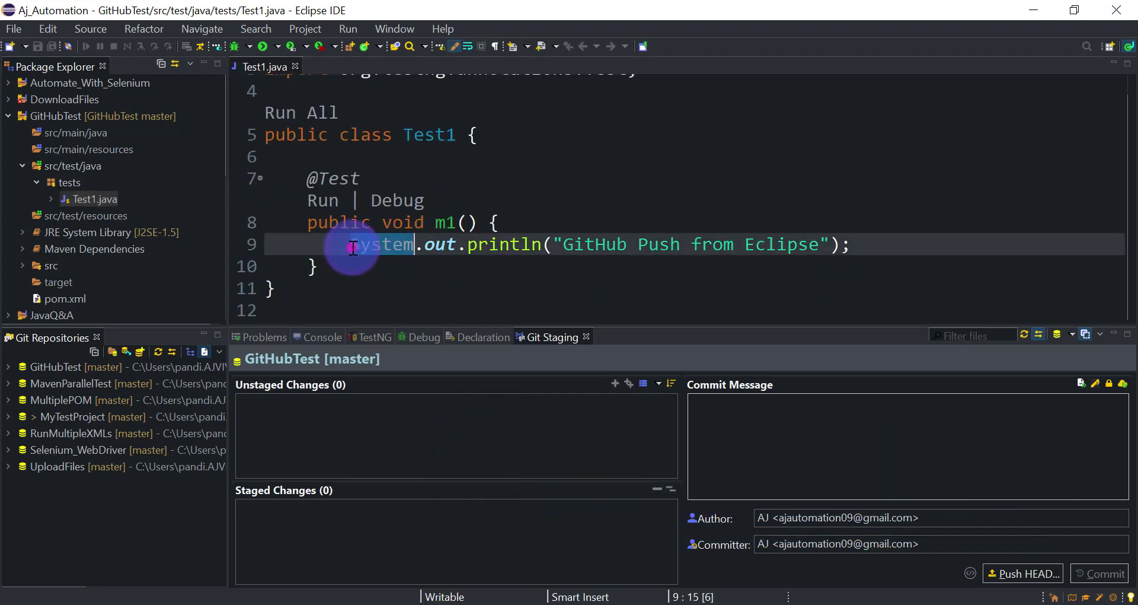
triple_click(354, 247)
key("ctrl+c")
left_click(870, 245)
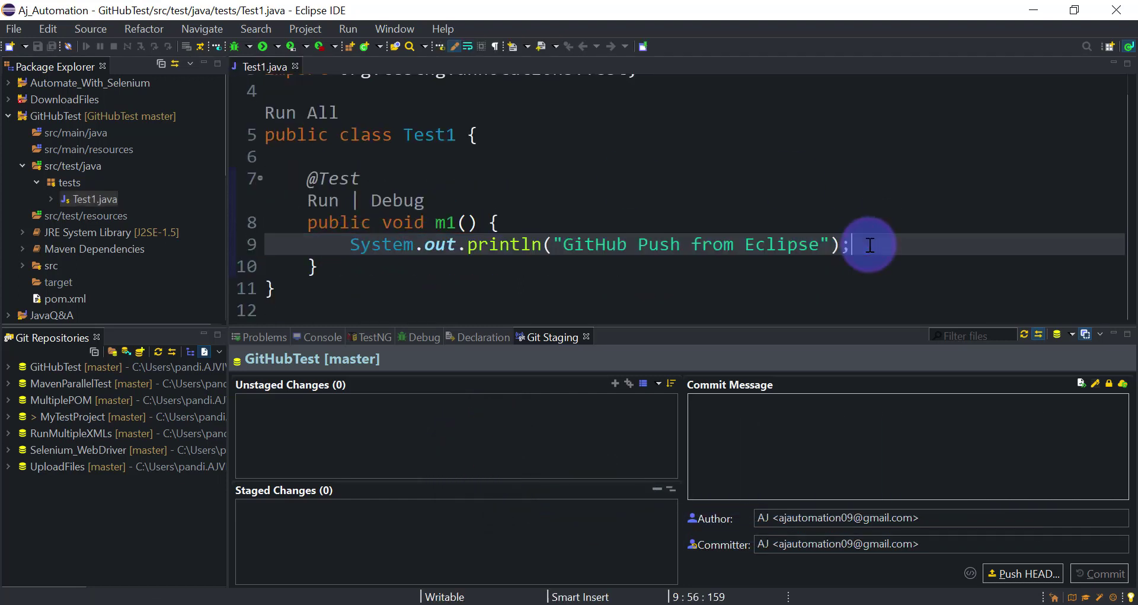
key("Return")
key("ctrl+v")
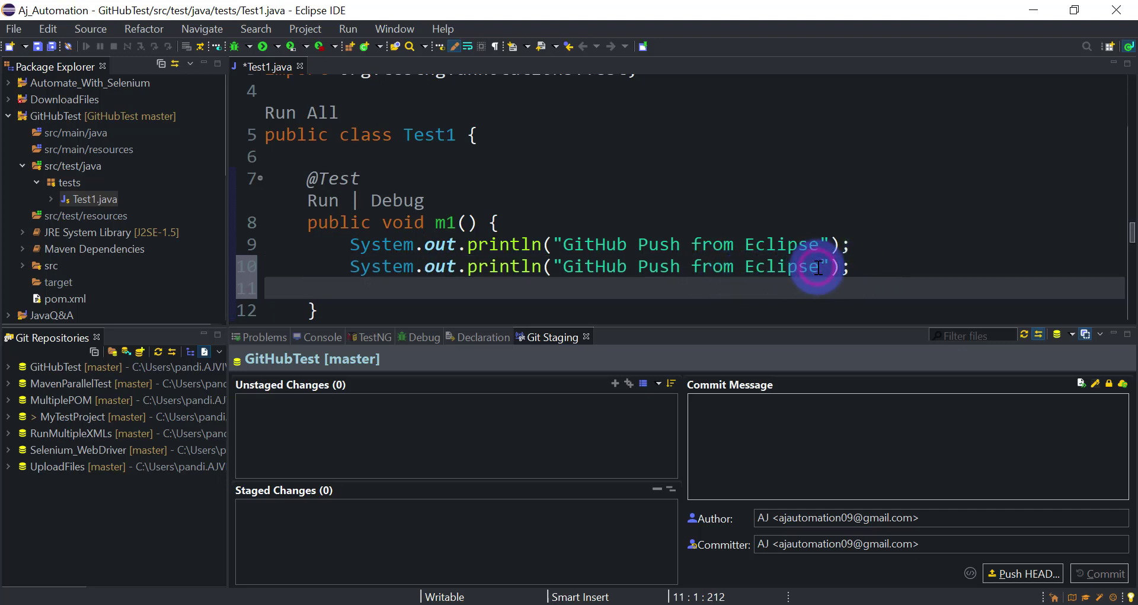
Change the duplicated line's text to "GitHub Push from Eclipse second change" and save Test1.java
left_click(819, 267)
type("sec")
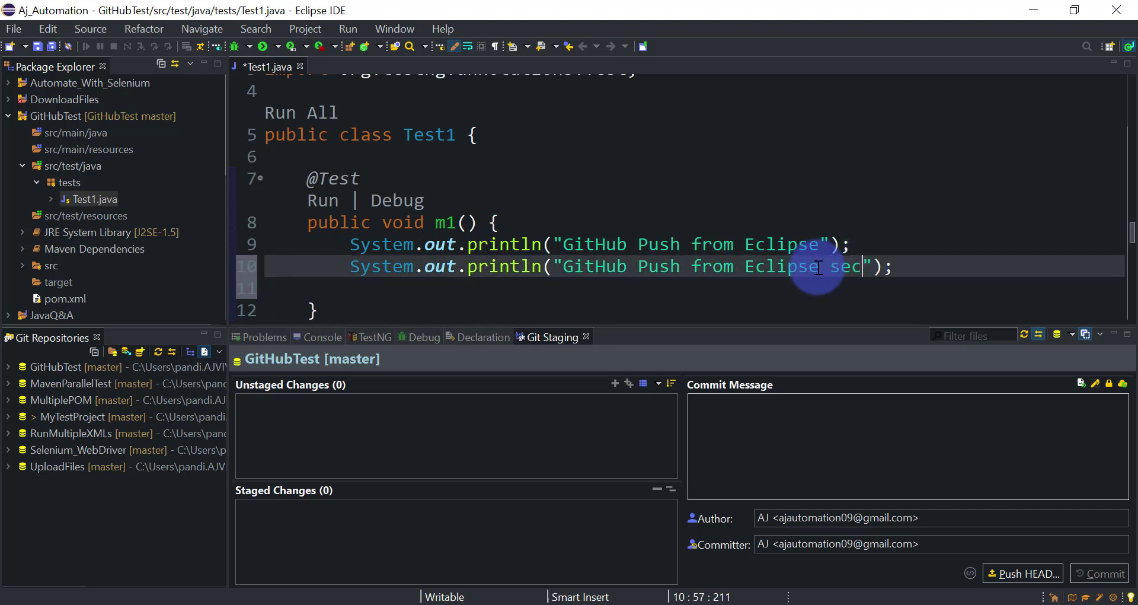
type("ond chan")
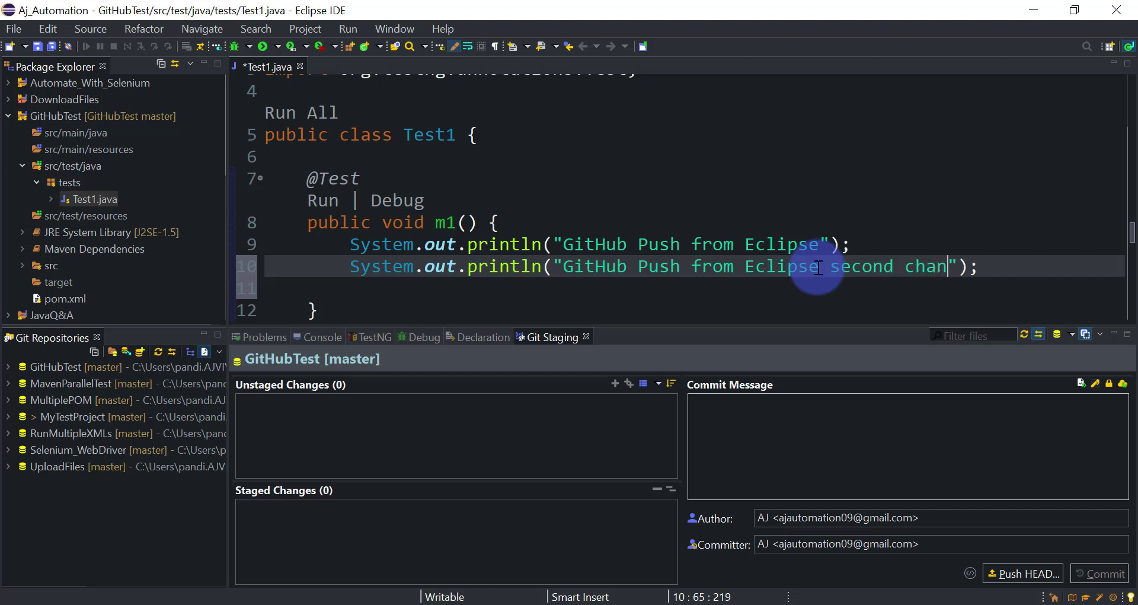
type("ge")
key("ctrl+s")
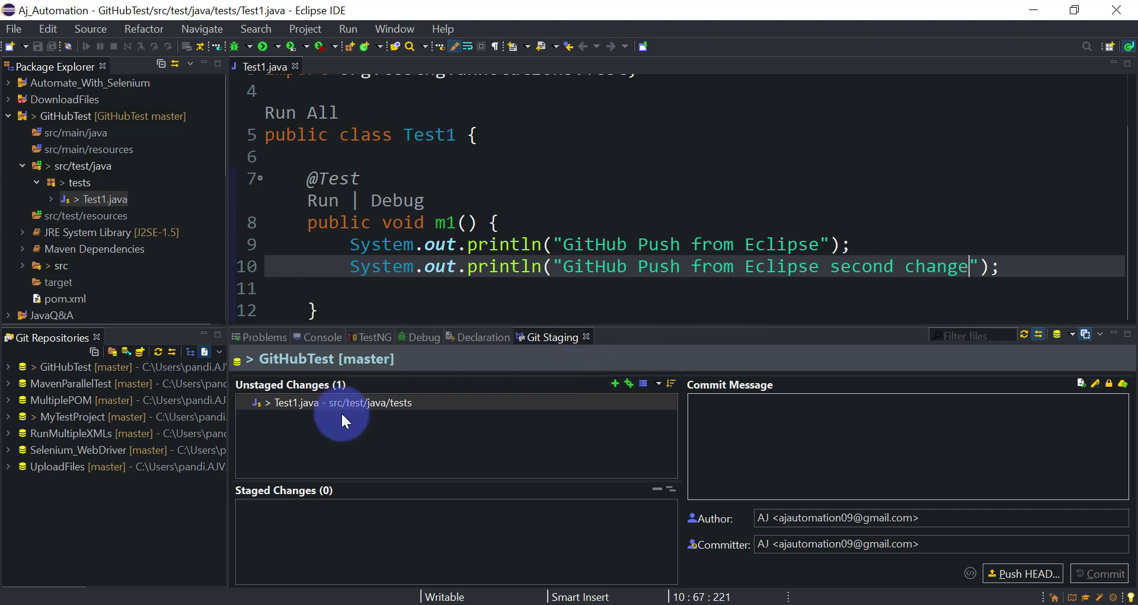
Stage the modified Test1.java and start a commit and push with the message "My second commit"
left_click(297, 401)
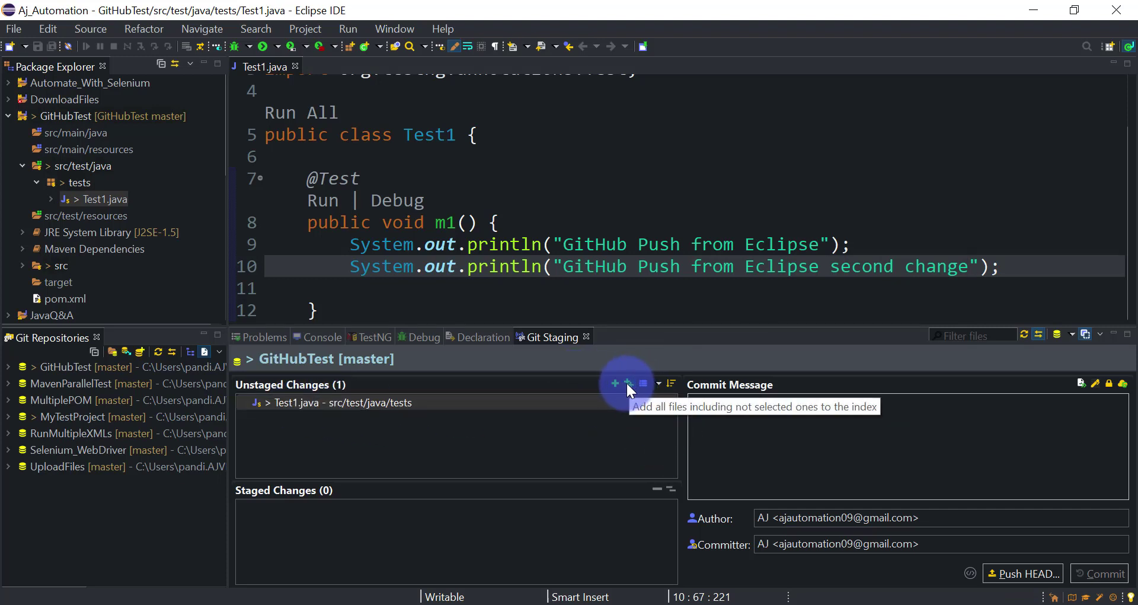
left_click_drag(433, 401, 368, 536)
left_click(775, 441)
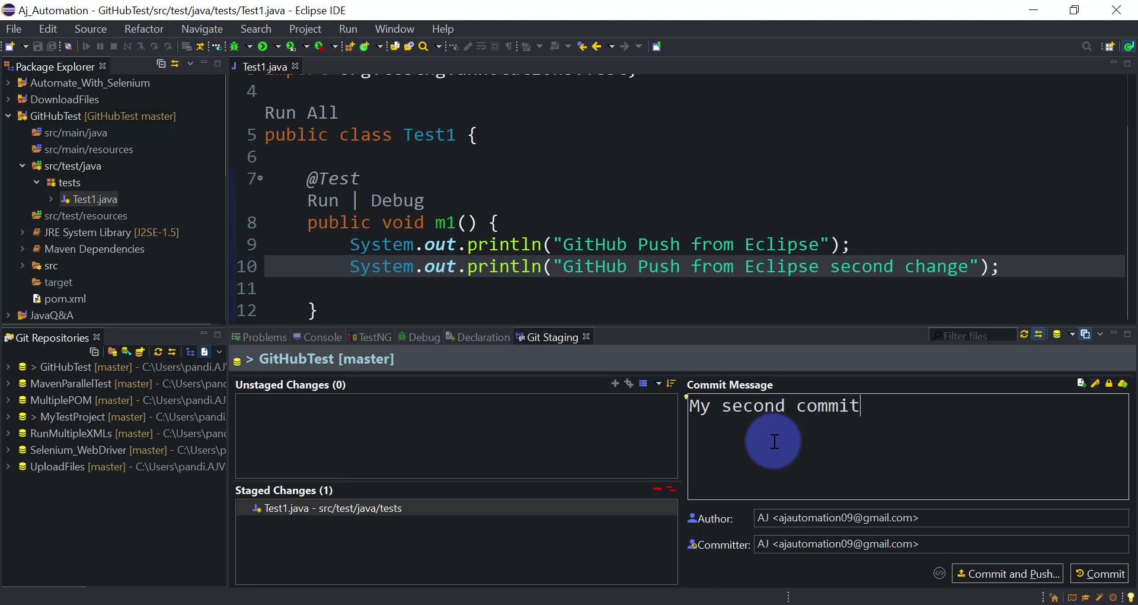
left_click(994, 574)
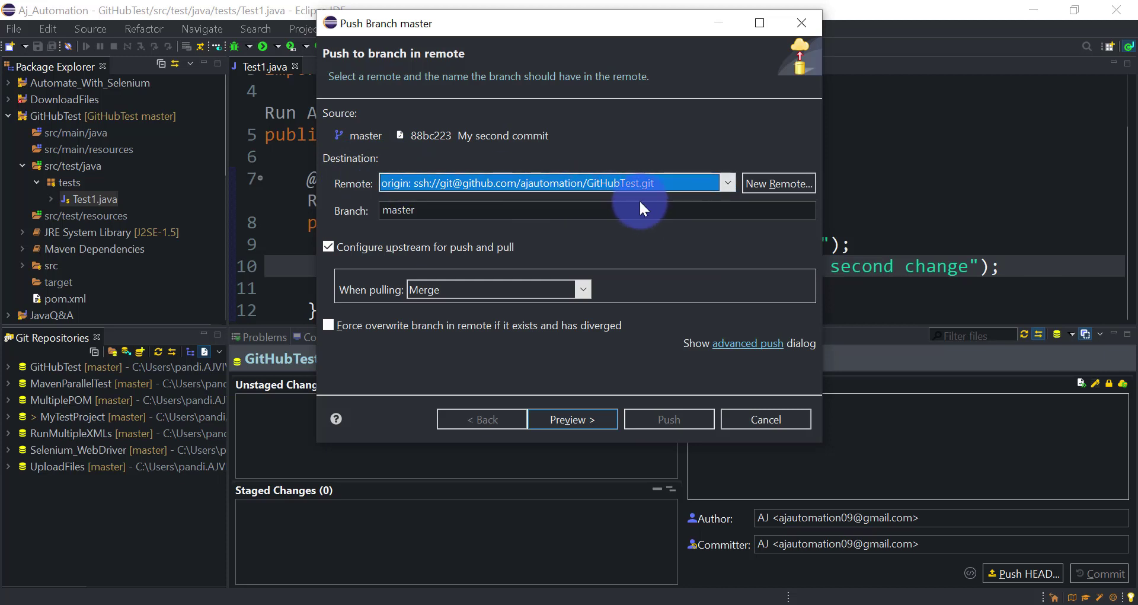
Preview the push of master to the origin remote's master branch, push it, and close the results
left_click(584, 416)
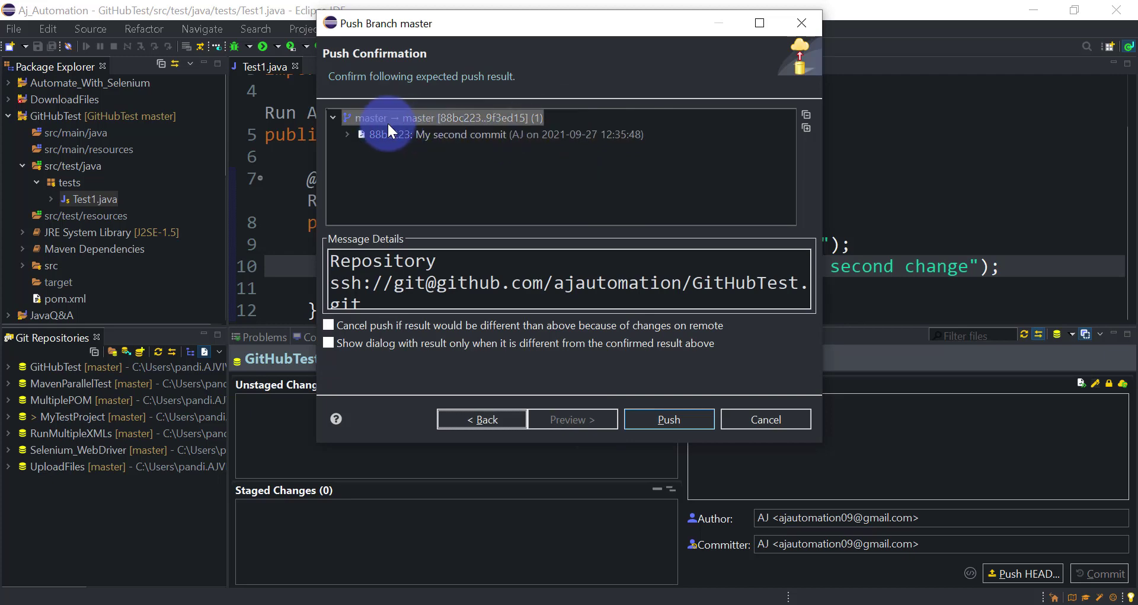
left_click(675, 415)
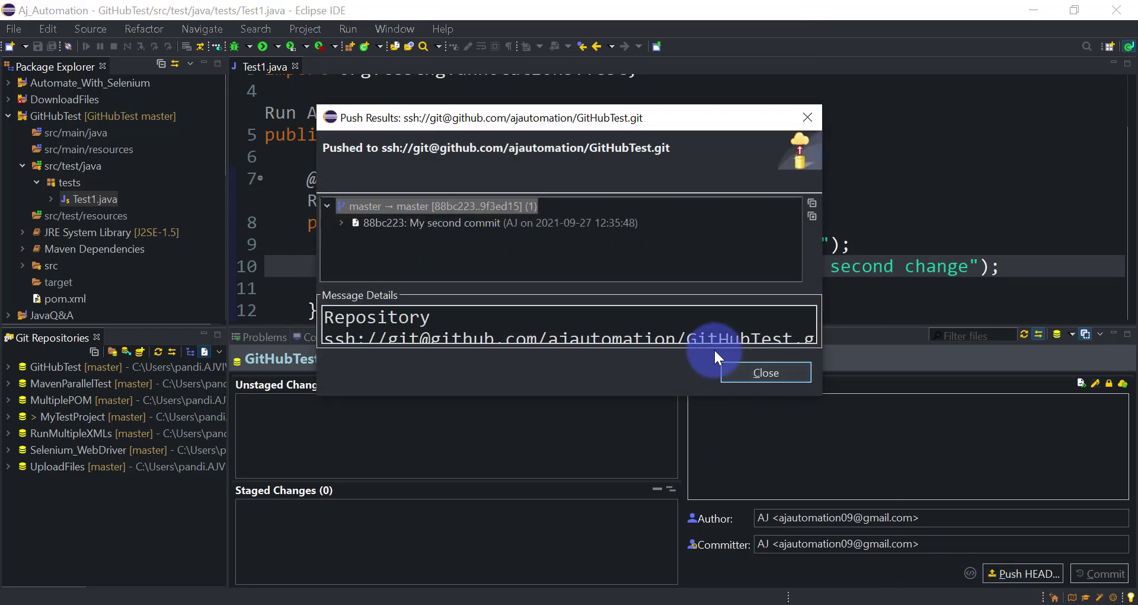
left_click(781, 377)
Switch to the browser, reload Test1.java on GitHub, and check the code for the newly pushed println line
left_click(651, 604)
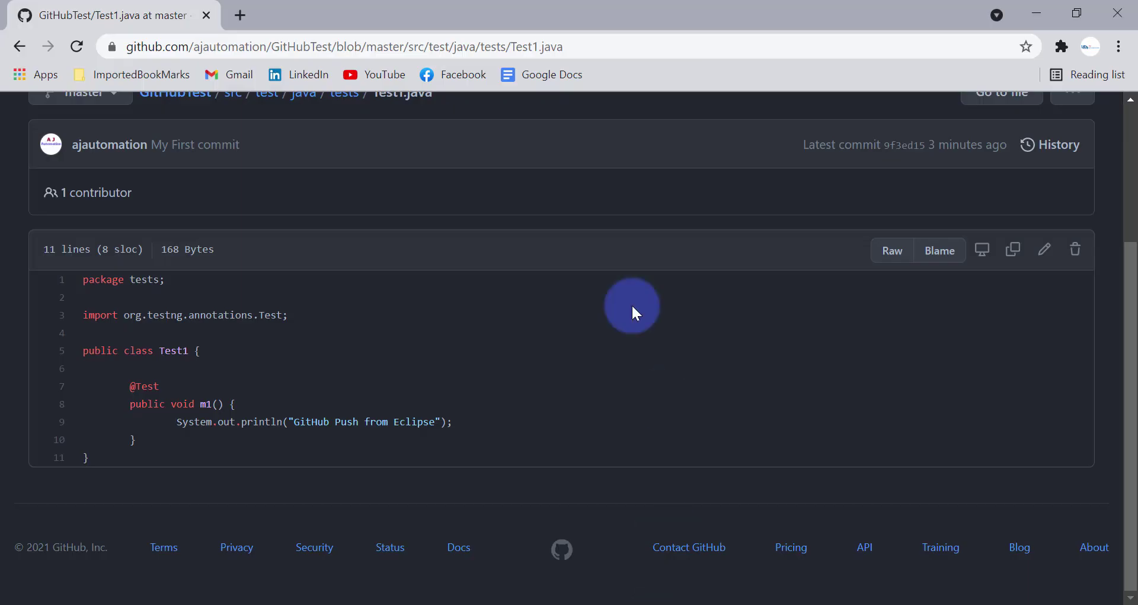
left_click(76, 43)
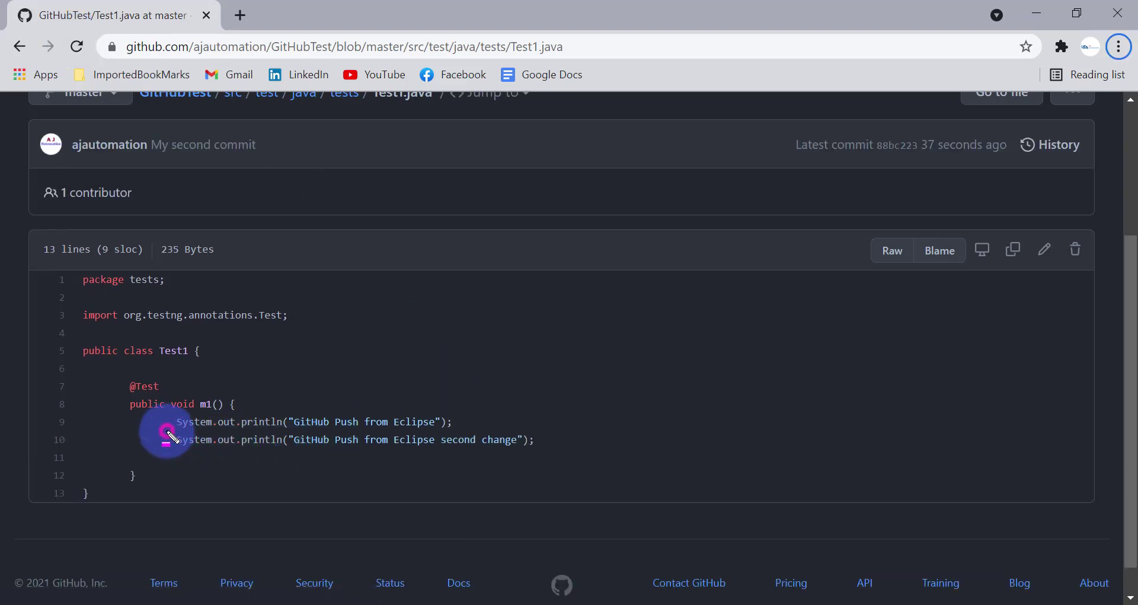
left_click_drag(168, 436, 586, 446)
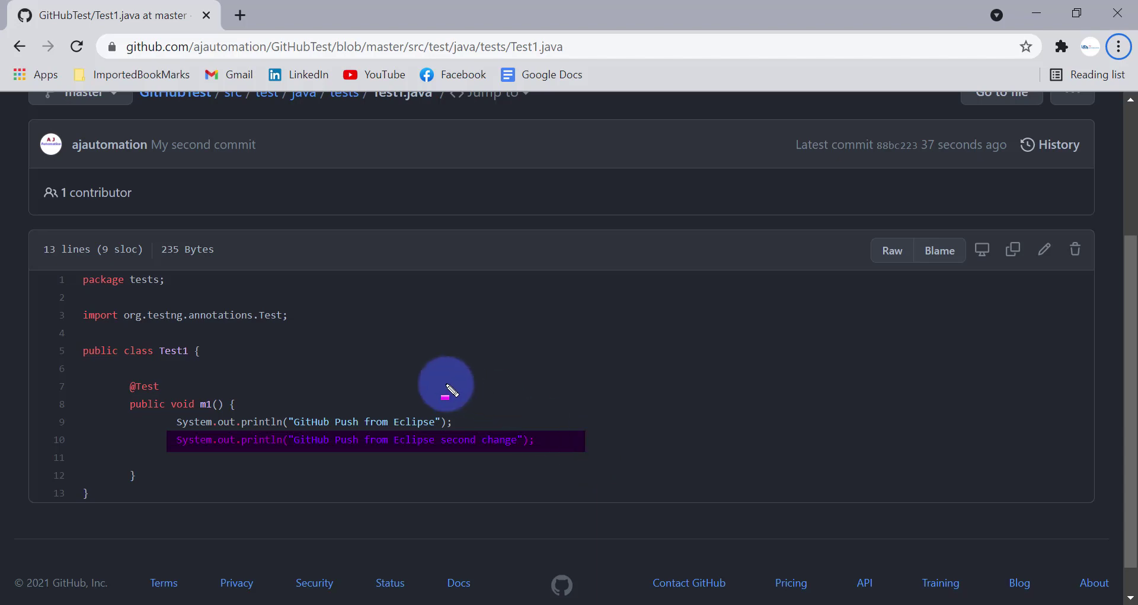
key("Escape")
scroll(337, 333, "up", 3)
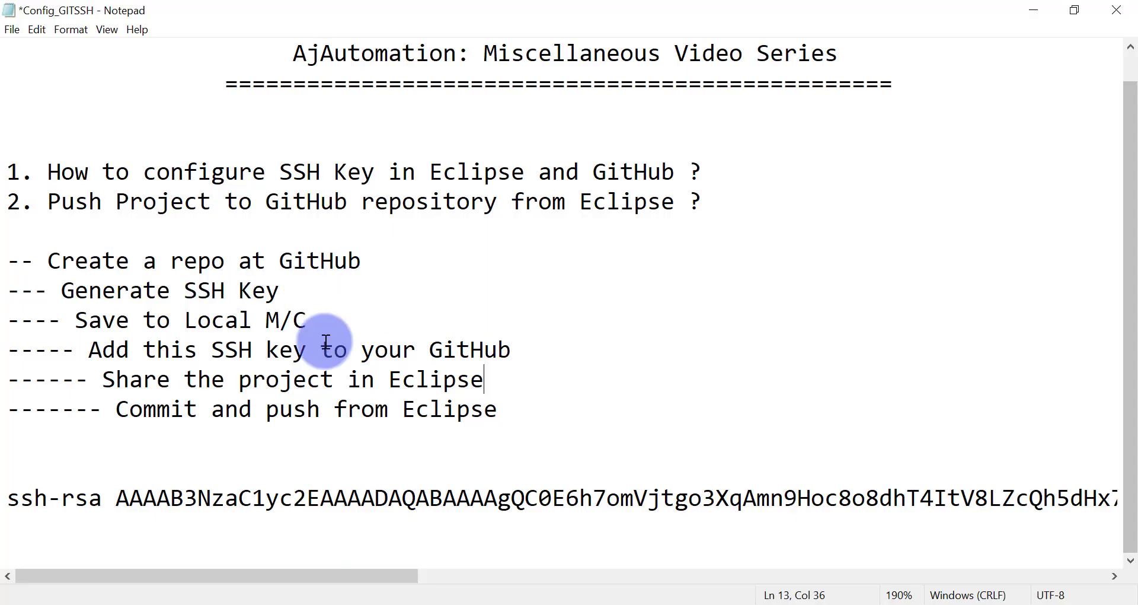
Review the Config_GITSSH notes in Notepad on generating the SSH key, saving it locally, and adding it to GitHub
key("alt")
left_click_drag(282, 155, 381, 192)
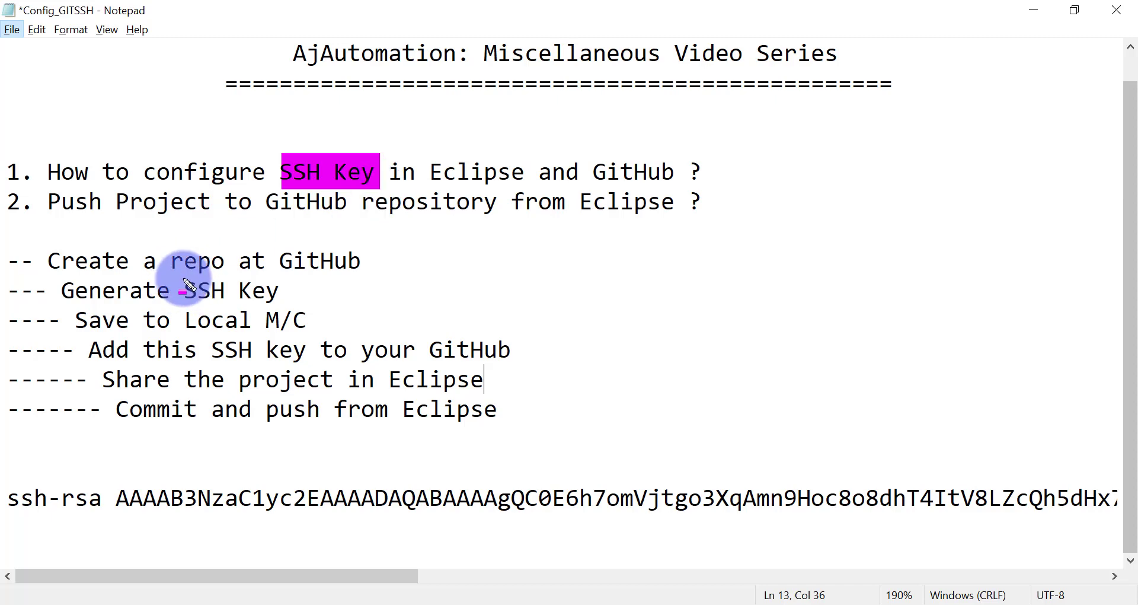
mouse_move(179, 278)
left_mouse_down()
mouse_move(221, 318)
mouse_move(568, 367)
left_mouse_up()
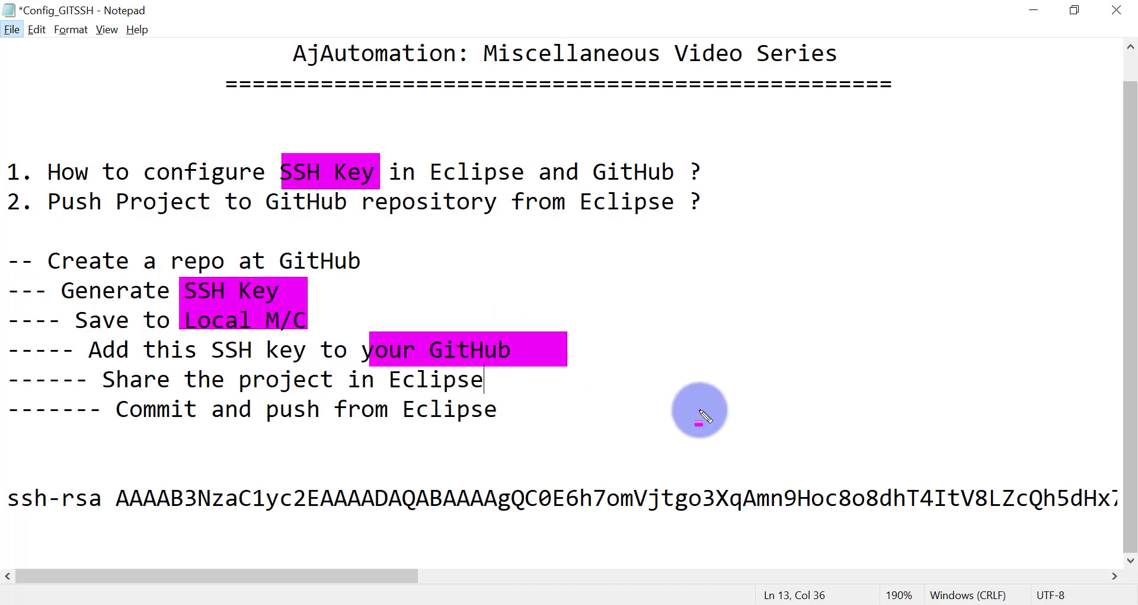
Open the SSH and GPG keys page in the GitHub account settings, examine the myeclipsekey entry, and return to the notes
key("alt+Tab")
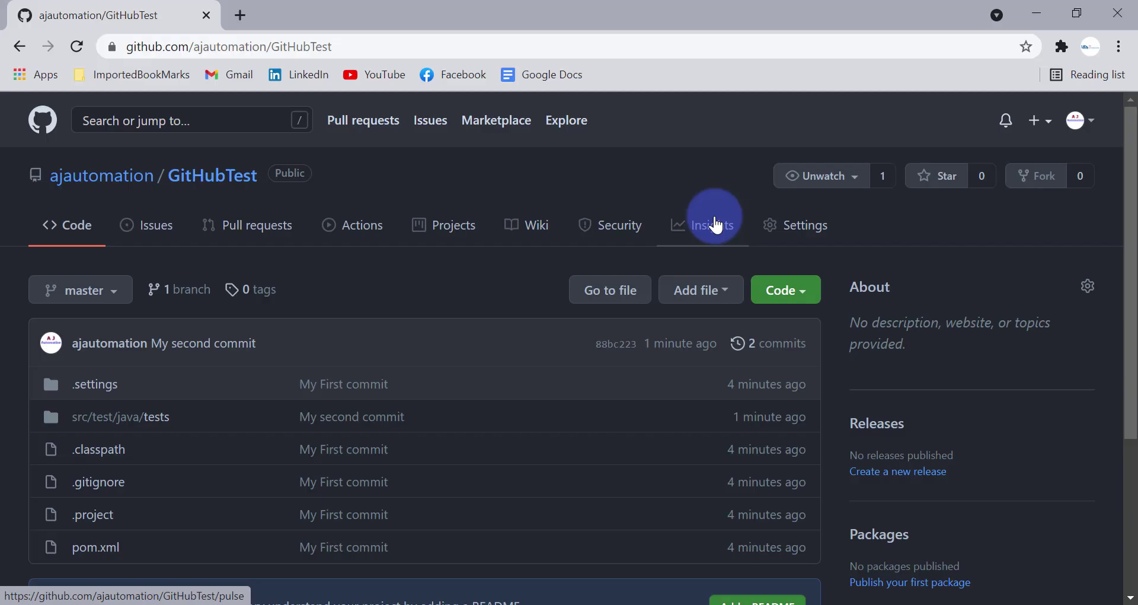
left_click(1083, 124)
left_click(981, 495)
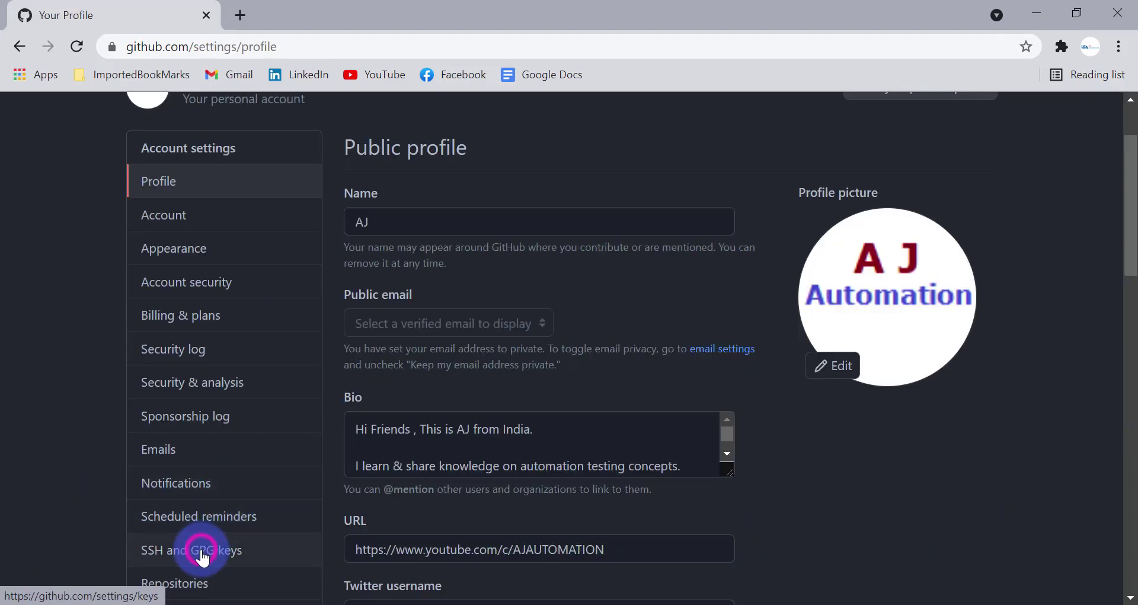
left_click(202, 551)
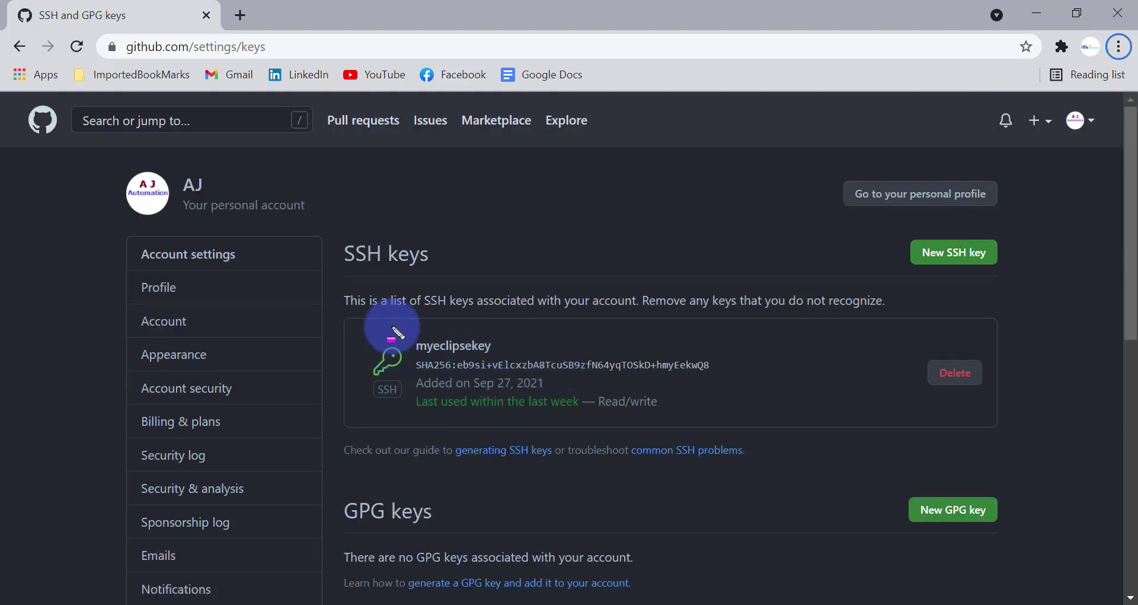
left_click_drag(347, 303, 1012, 417)
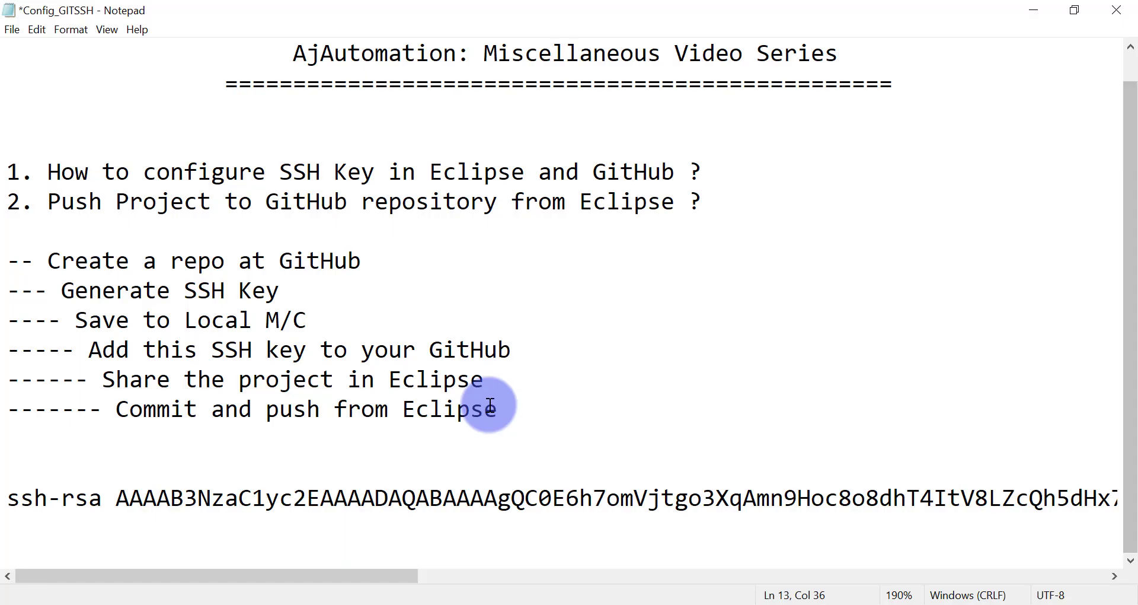
scroll(500, 413, "up", 1)
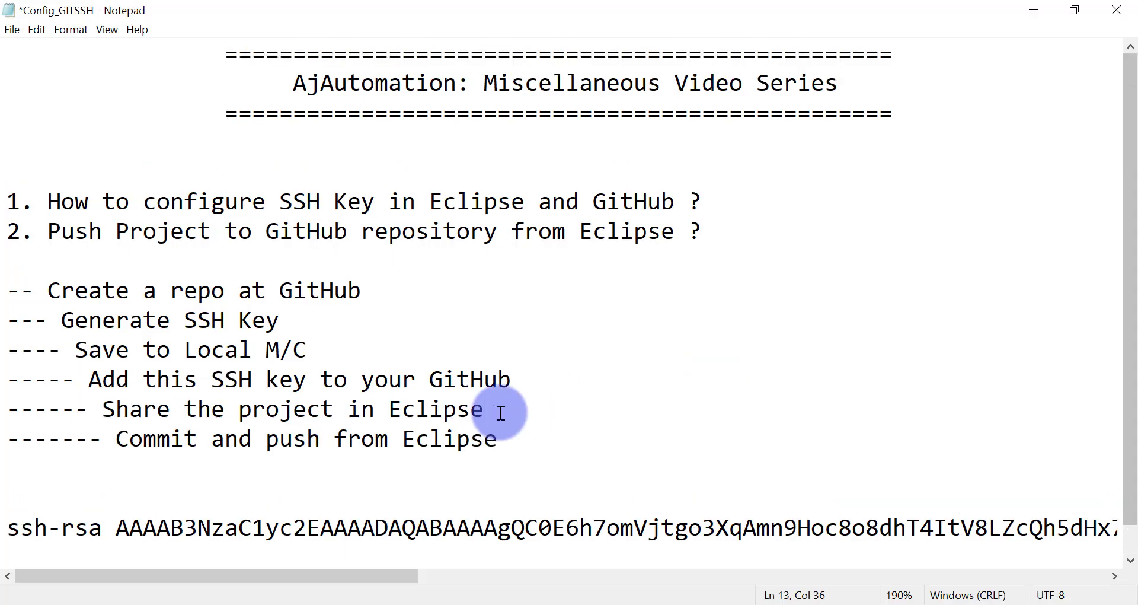